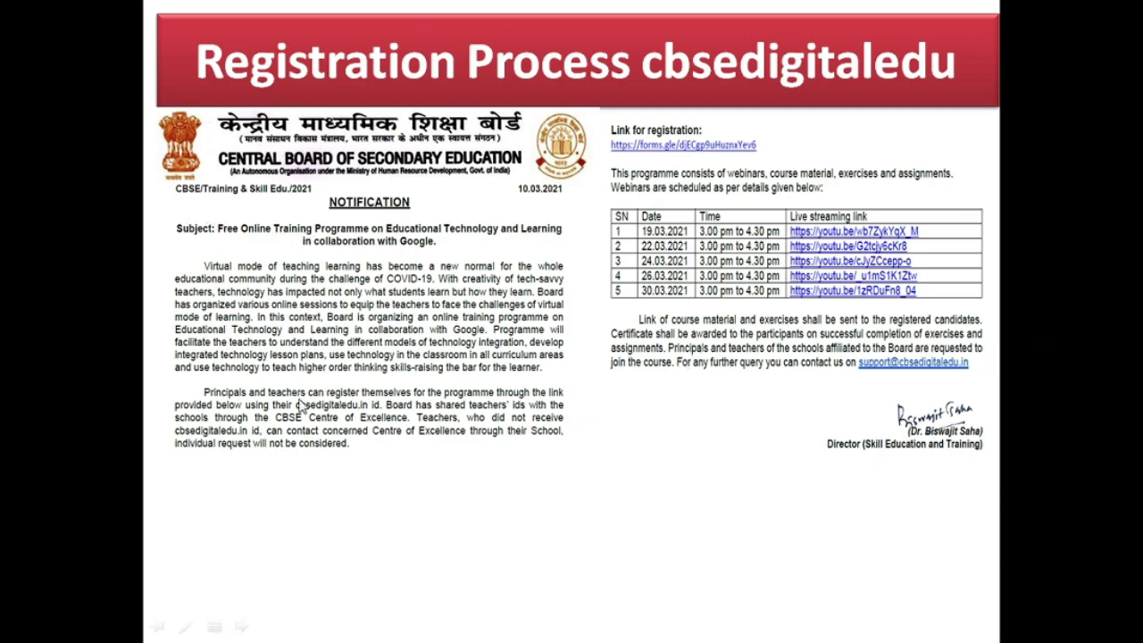
# - Switch to Chrome and open the Training announcements on the CBSE academic website from the cbse search results
pyautogui.press('super')
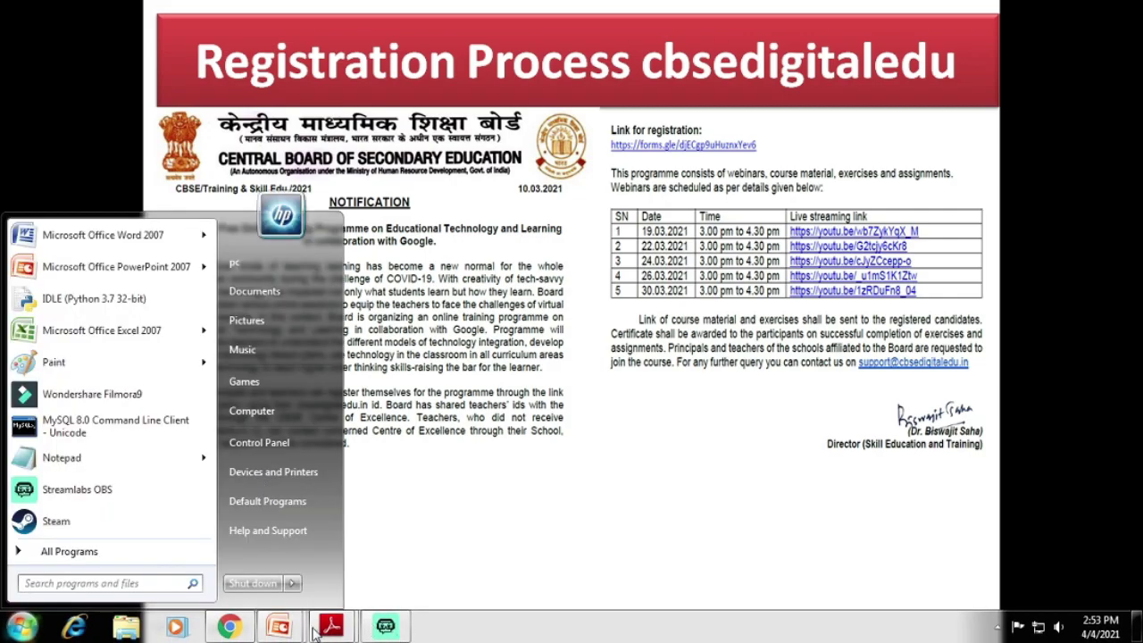
pyautogui.click(243, 630)
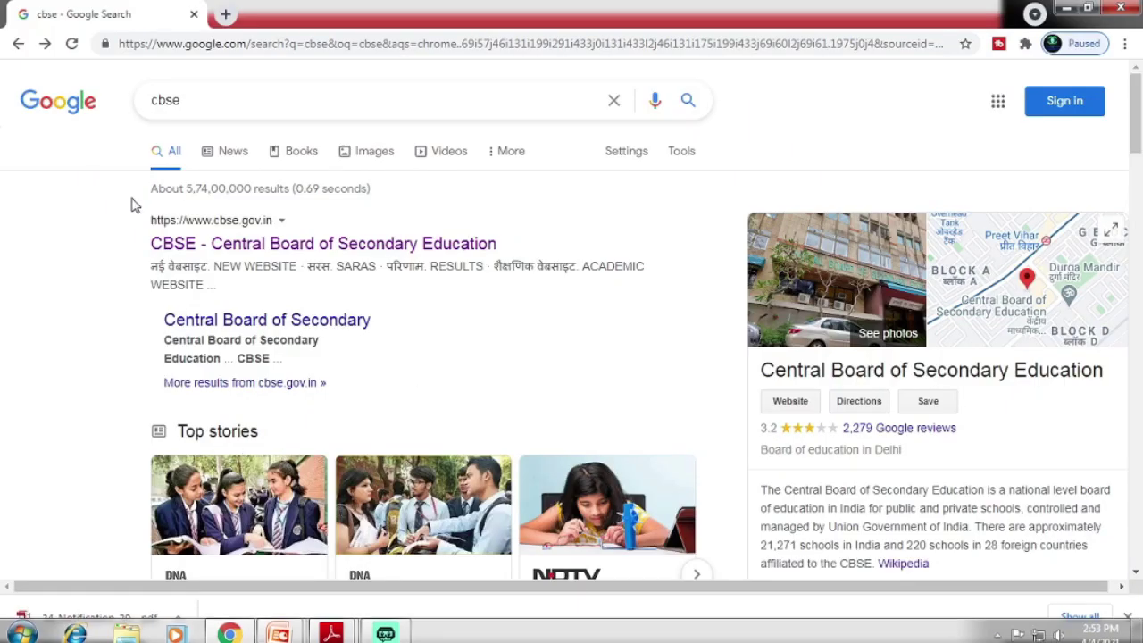
pyautogui.click(209, 246)
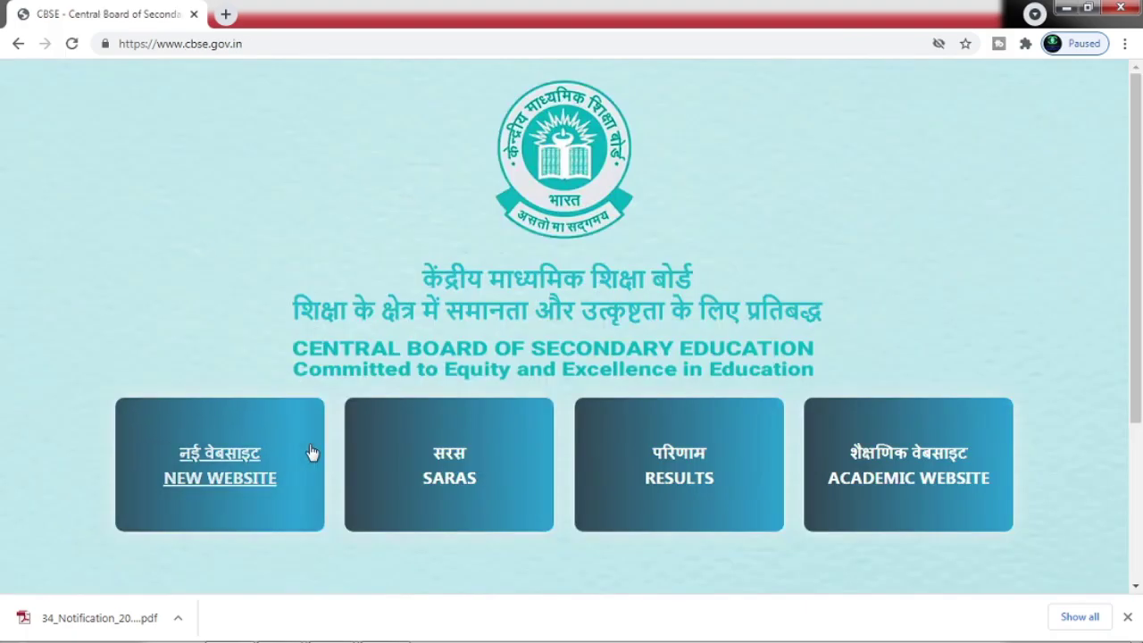
pyautogui.click(934, 488)
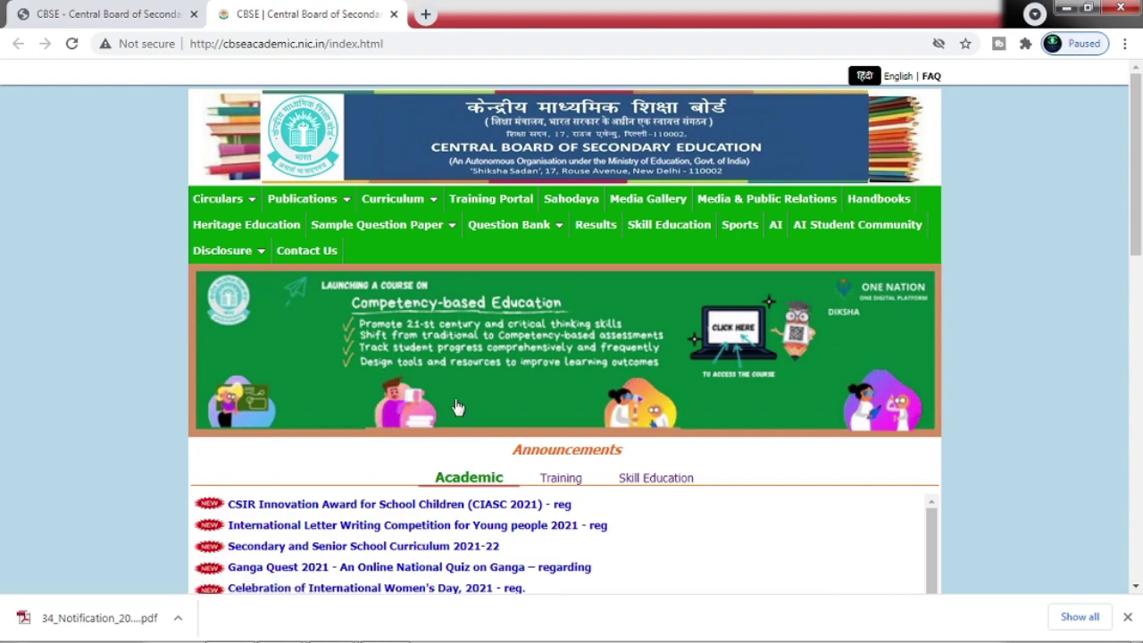
pyautogui.click(561, 481)
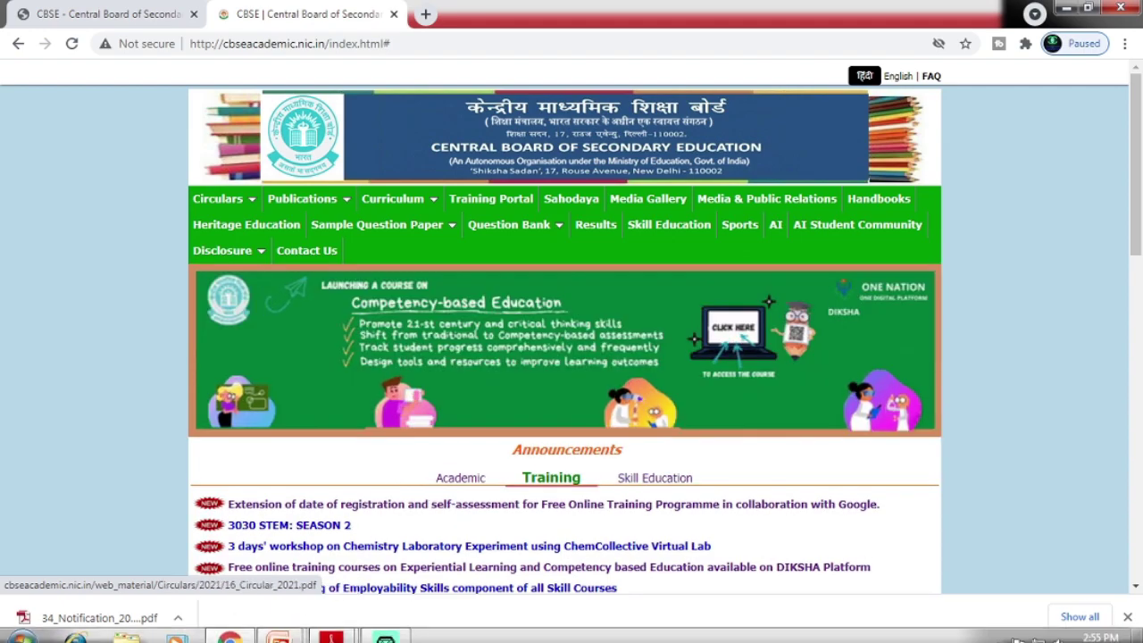
# - View the registration link on the notification slide in the PowerPoint slide show and return to Chrome
pyautogui.moveTo(289, 628)
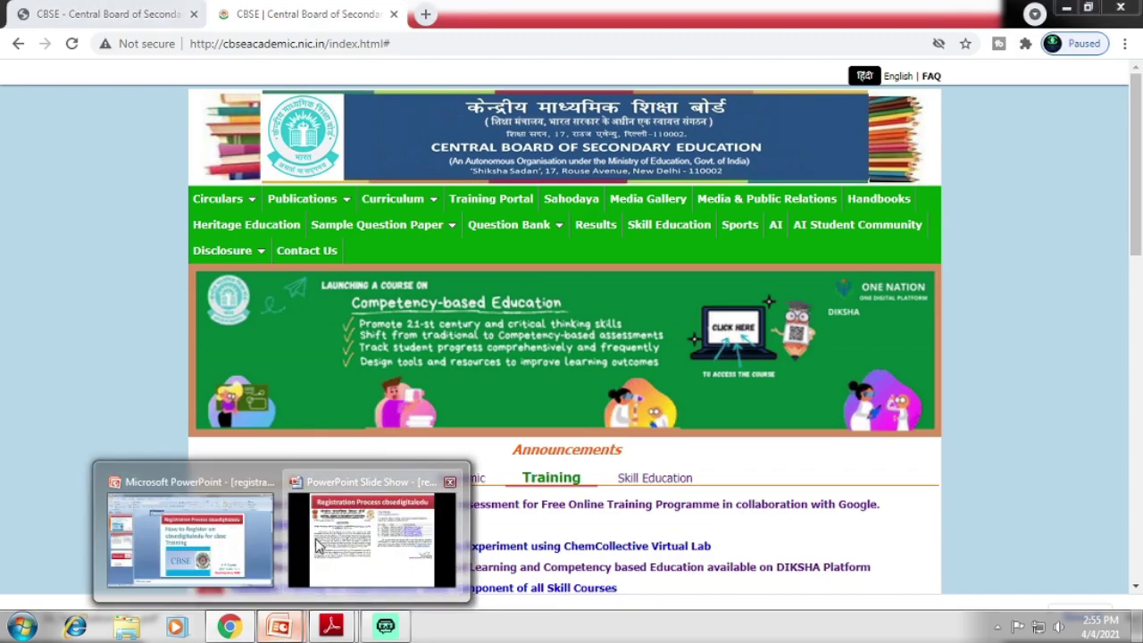
pyautogui.click(342, 539)
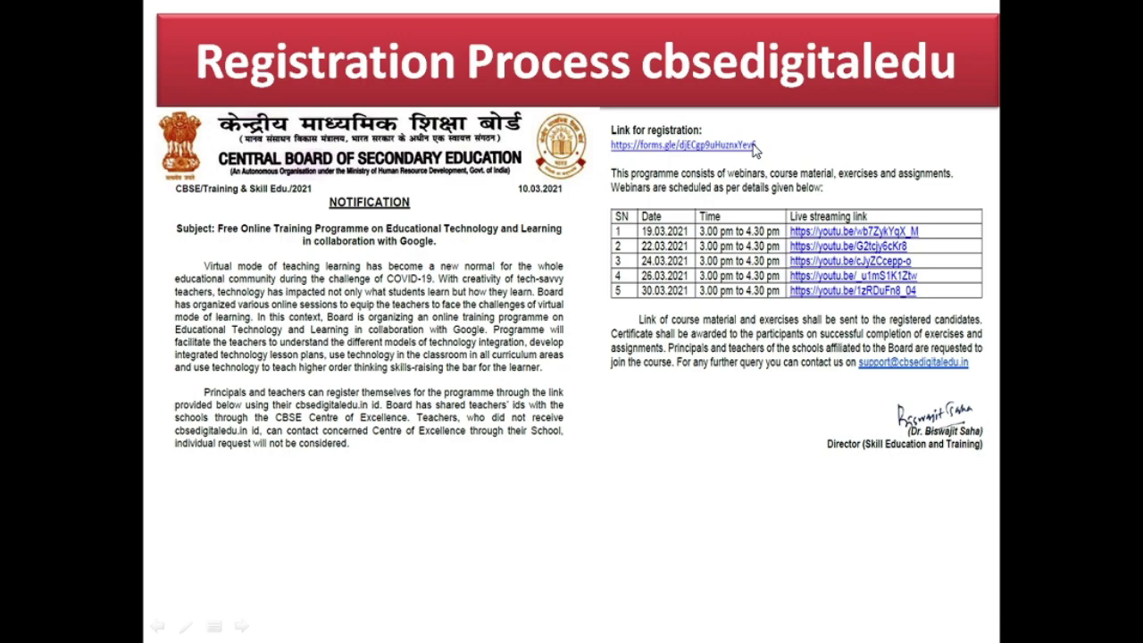
pyautogui.press('super')
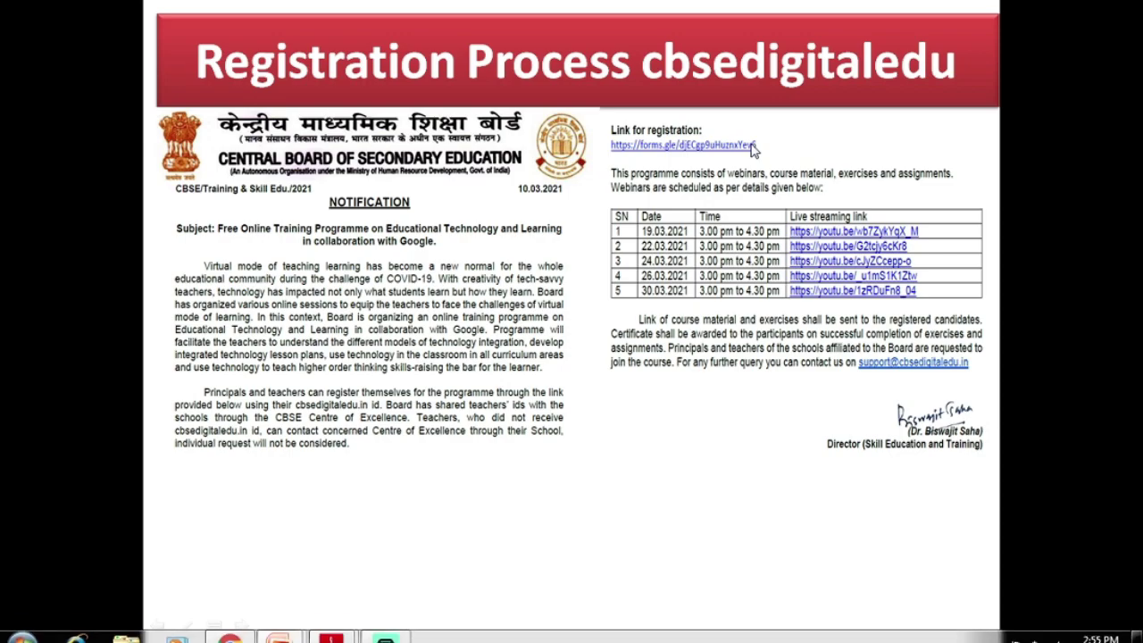
pyautogui.click(234, 627)
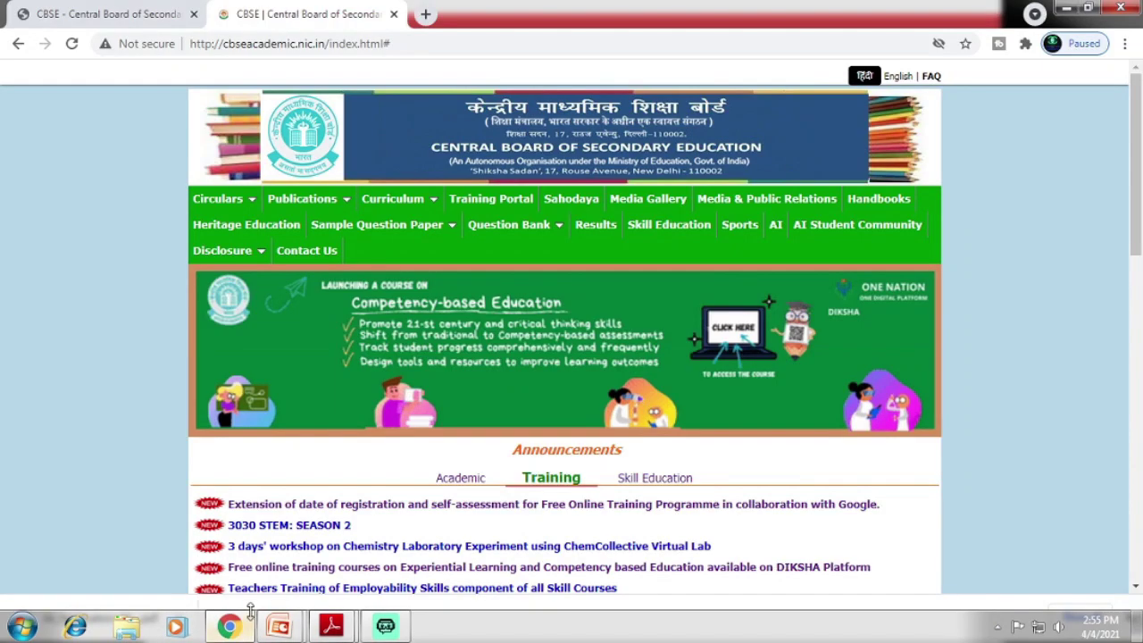
# - Open the announcement about extending registration and self-assessment dates and read its notification and Annexure-A steps through page 4
pyautogui.click(346, 511)
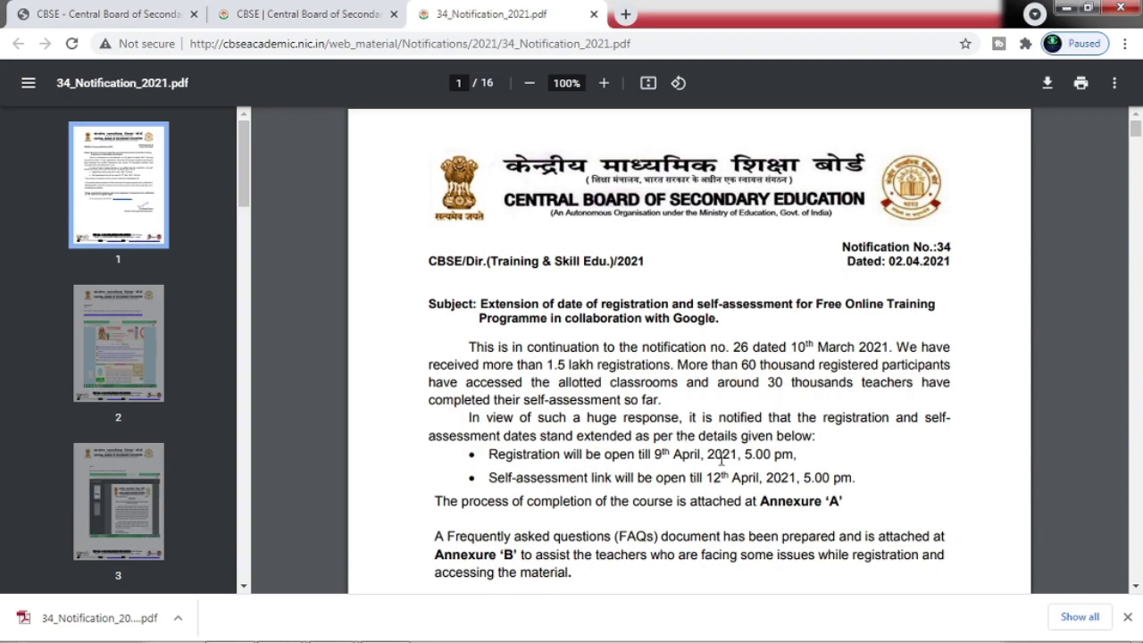
pyautogui.scroll(-3, 708, 445)
pyautogui.scroll(2, 697, 420)
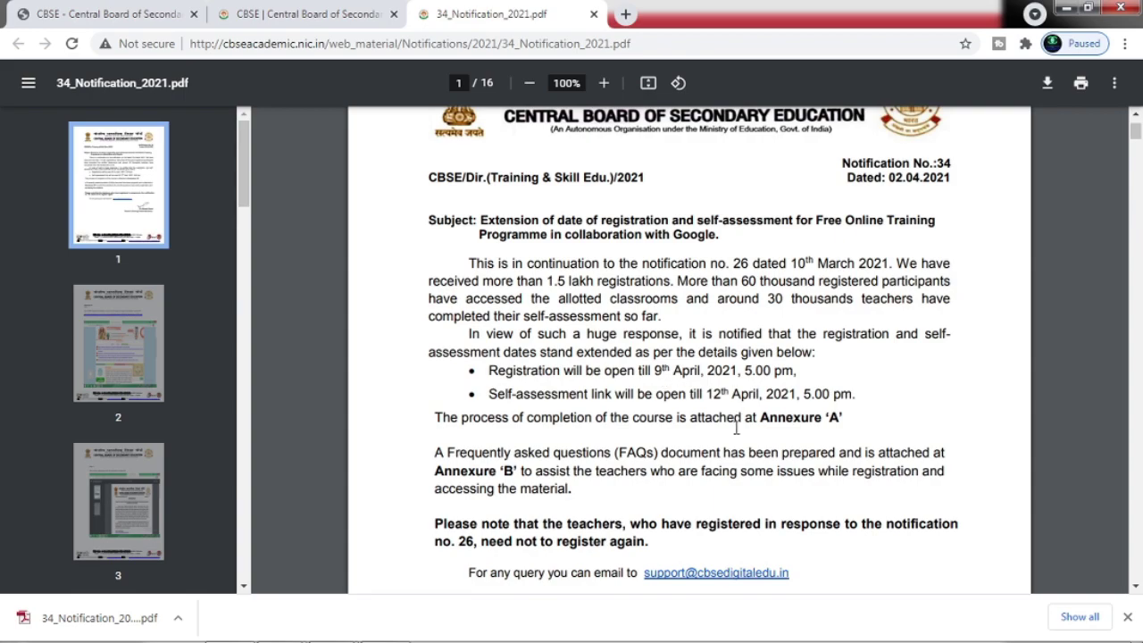
pyautogui.scroll(-9, 729, 480)
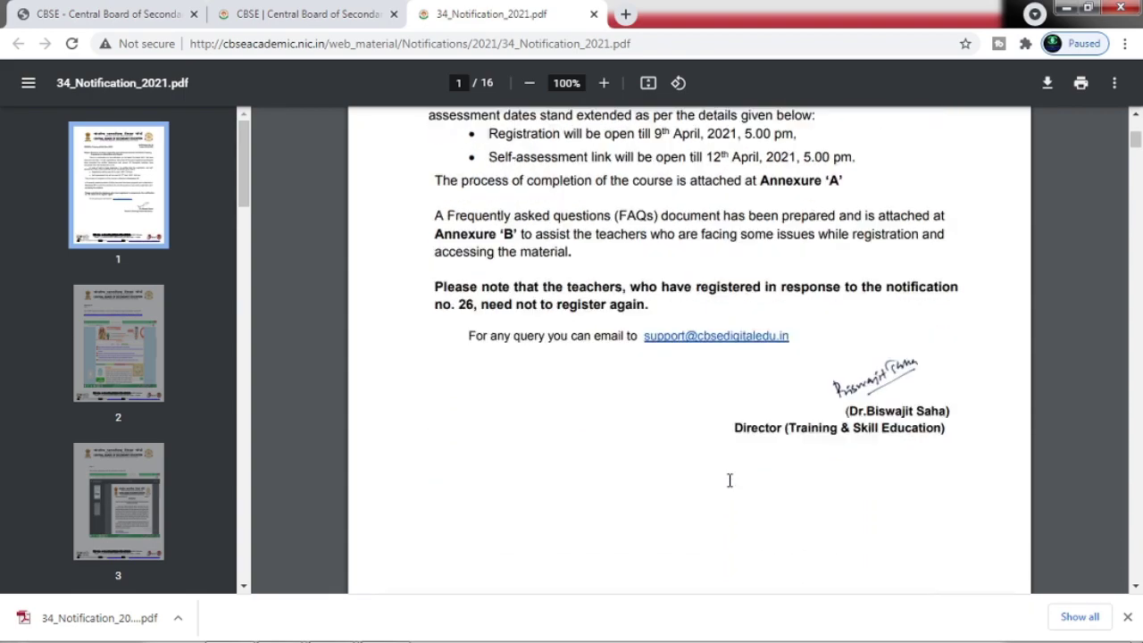
pyautogui.scroll(-1, 730, 481)
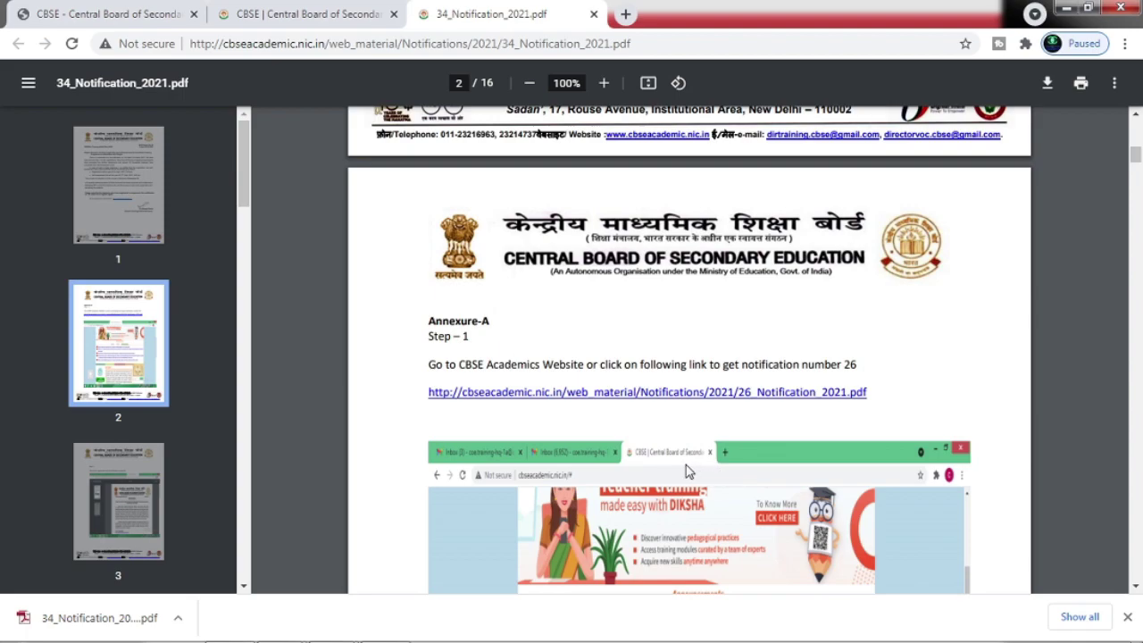
pyautogui.scroll(-5, 686, 471)
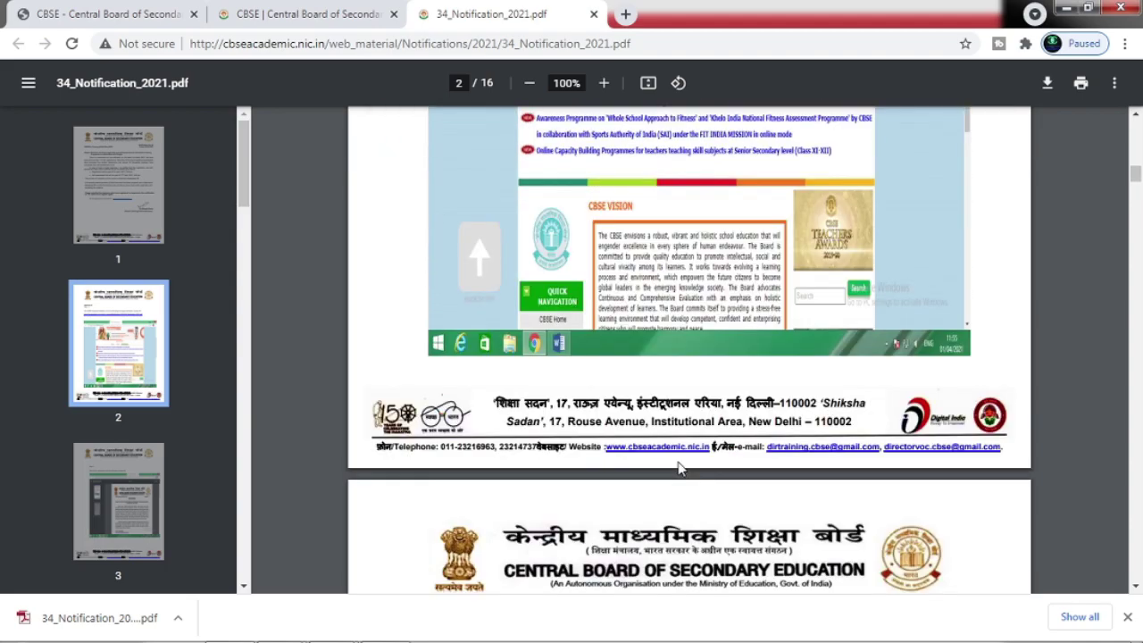
pyautogui.scroll(-13, 678, 469)
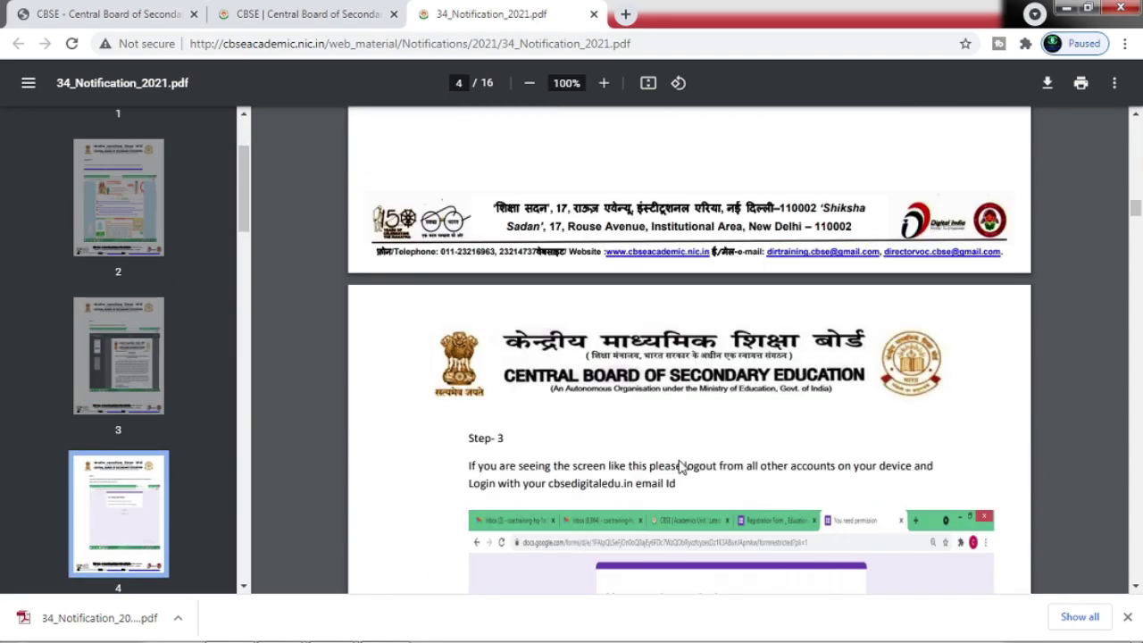
pyautogui.scroll(-6, 681, 466)
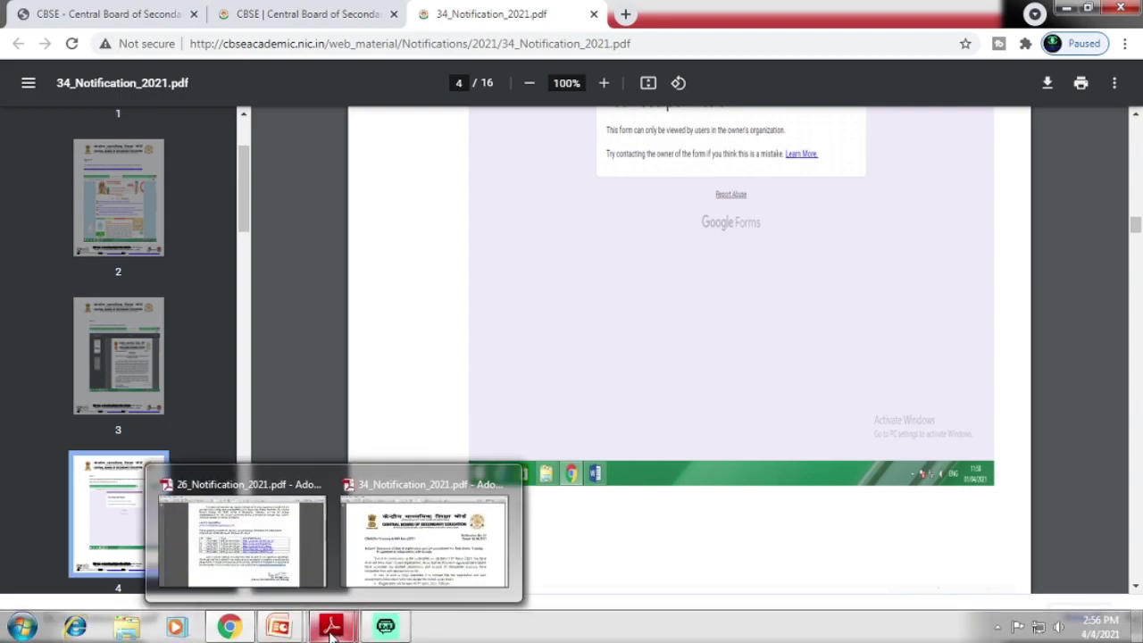
# - Return to Chrome from the slide show and close the 34_Notification_2021.pdf and CBSE academic website tabs
pyautogui.click(232, 627)
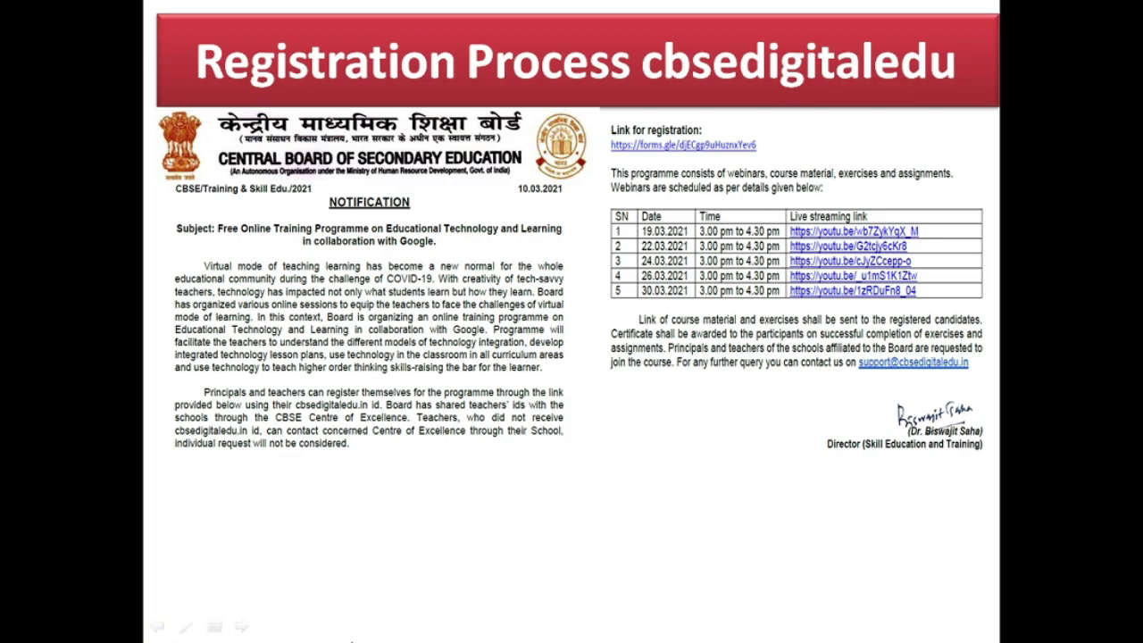
pyautogui.press('super')
pyautogui.click(241, 634)
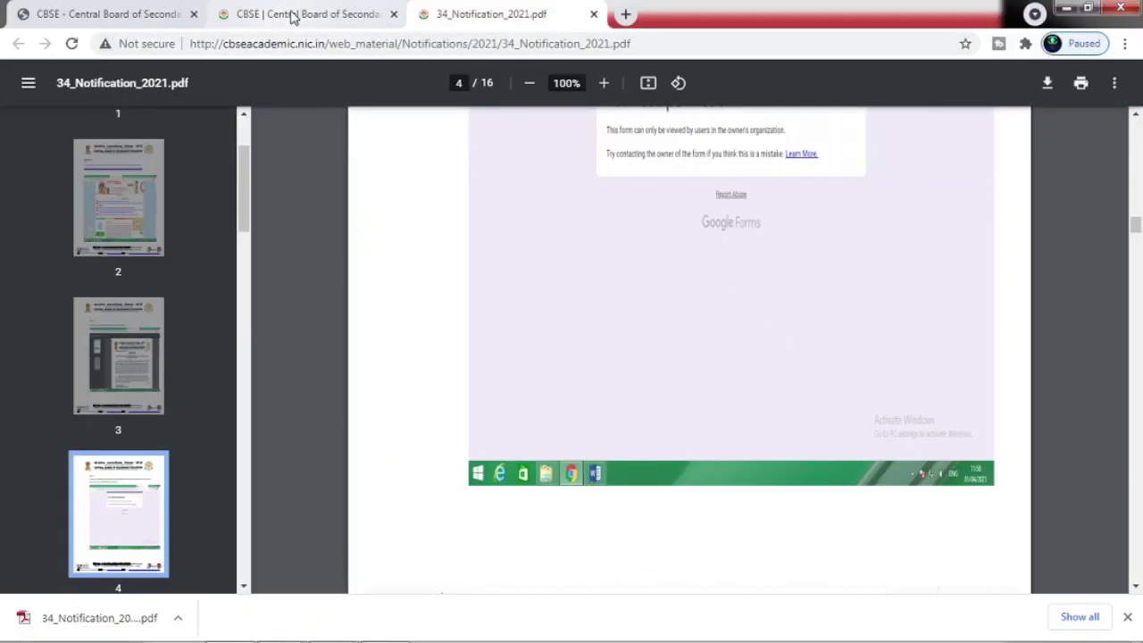
pyautogui.click(592, 15)
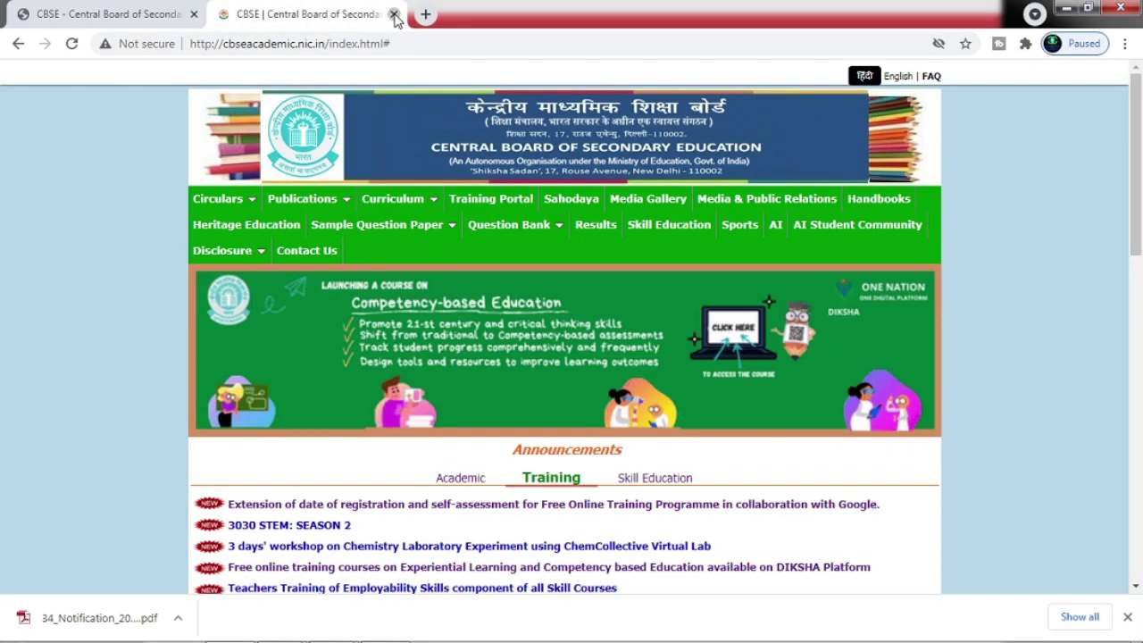
pyautogui.click(394, 14)
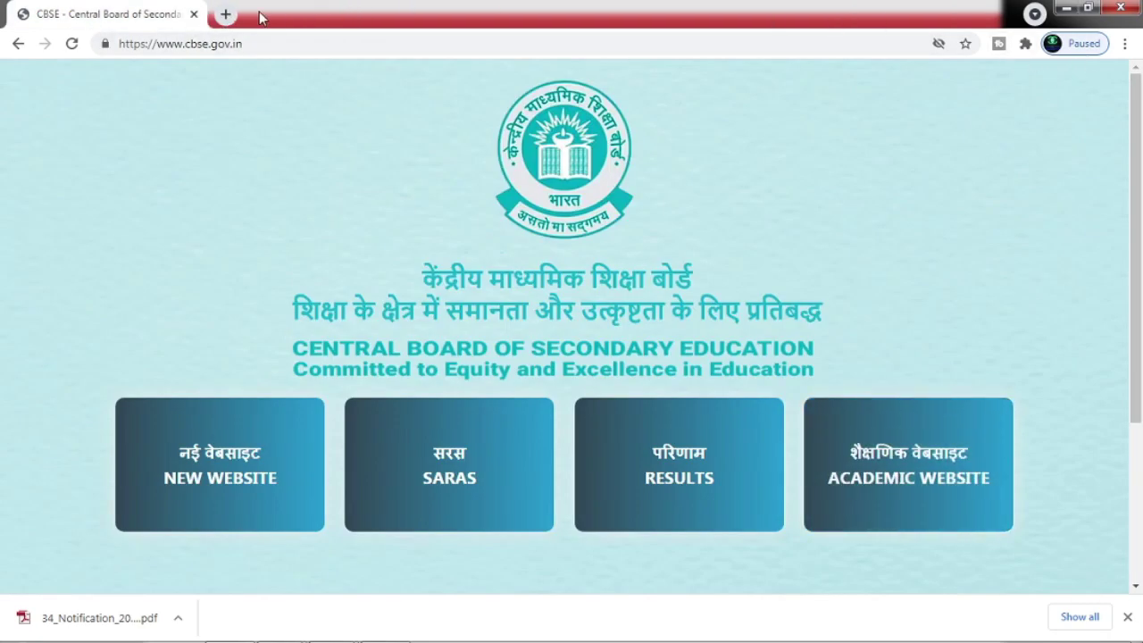
# - Open google.com in a new tab and bring up the Google account sign-in page
pyautogui.click(226, 14)
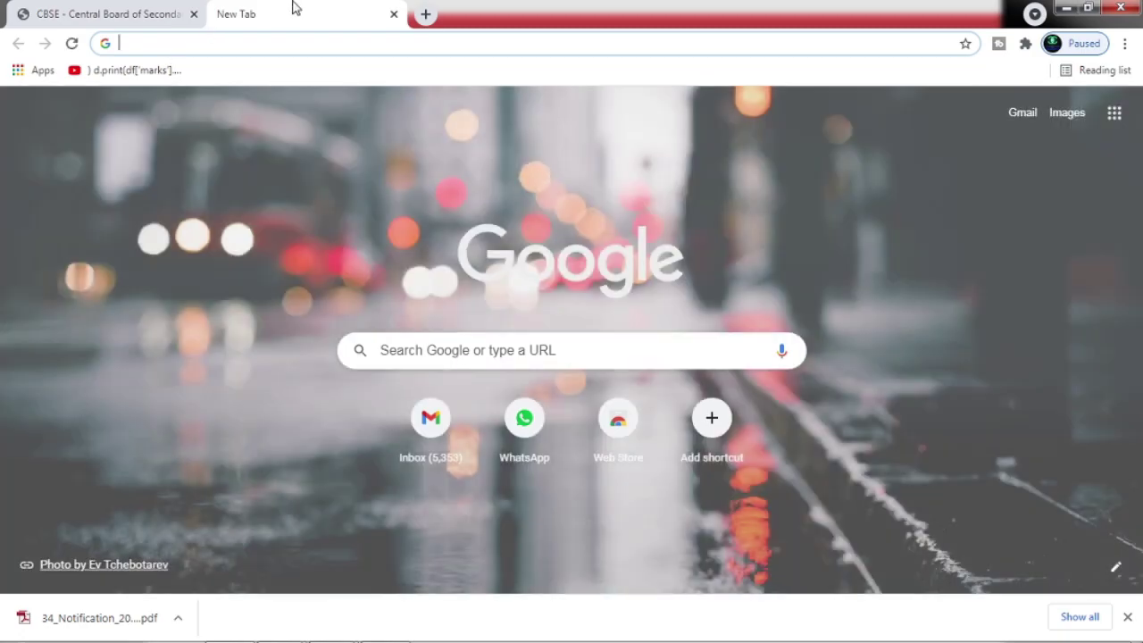
pyautogui.write('go')
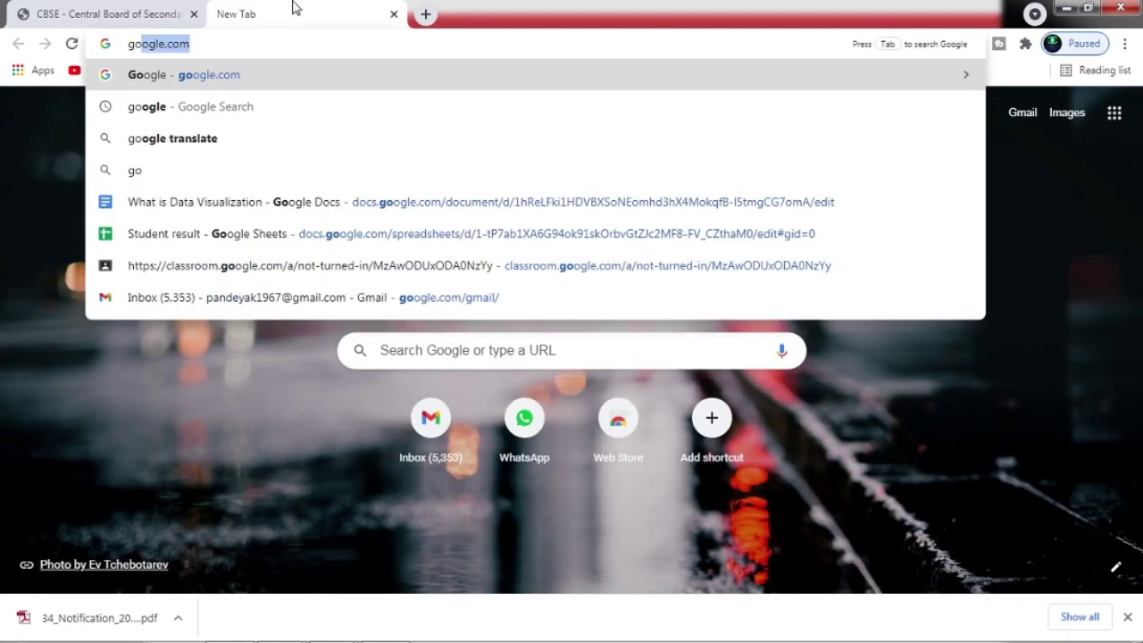
pyautogui.write('ogle')
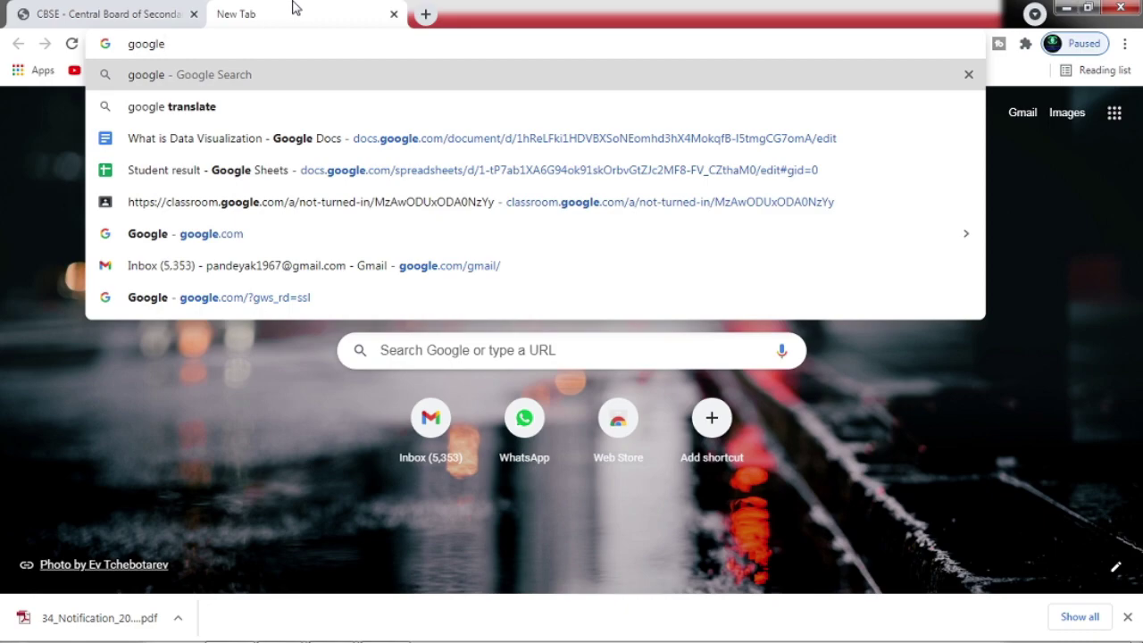
pyautogui.write('.com')
pyautogui.press('Return')
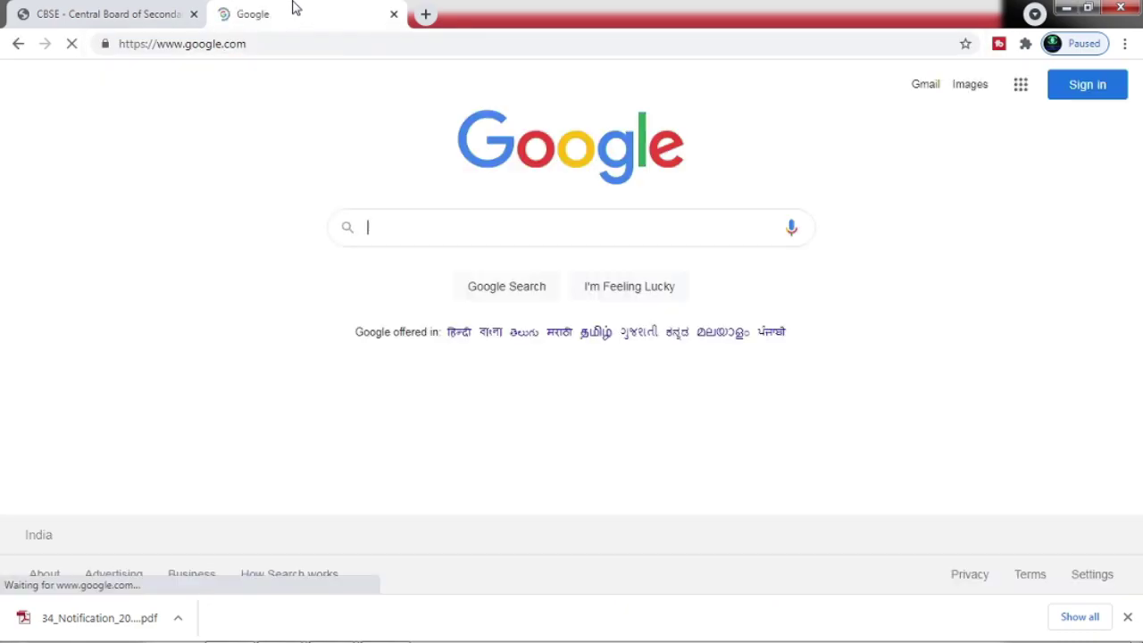
pyautogui.click(1083, 94)
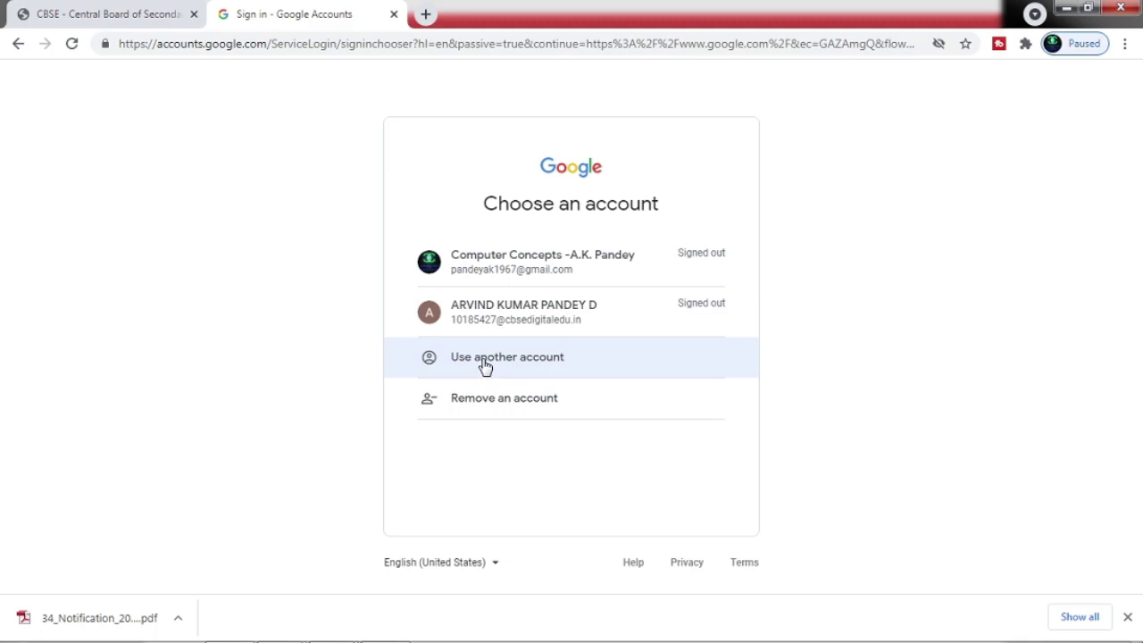
# - Sign in with another account, entering the cbsedigitaledu.in e-mail address and the account password
pyautogui.click(485, 361)
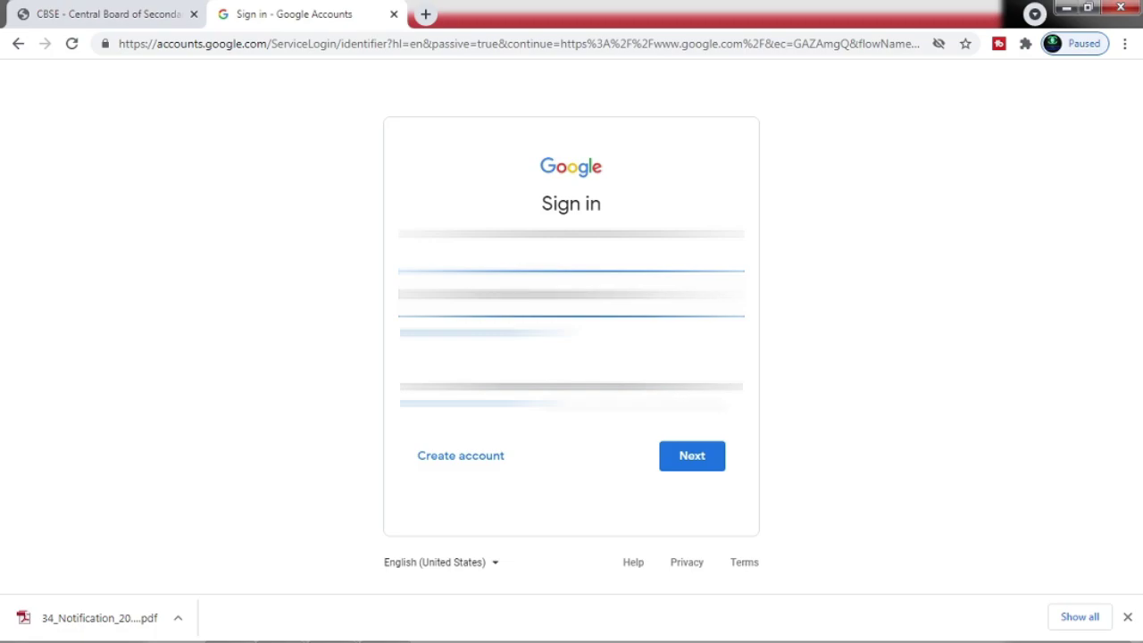
pyautogui.click(706, 458)
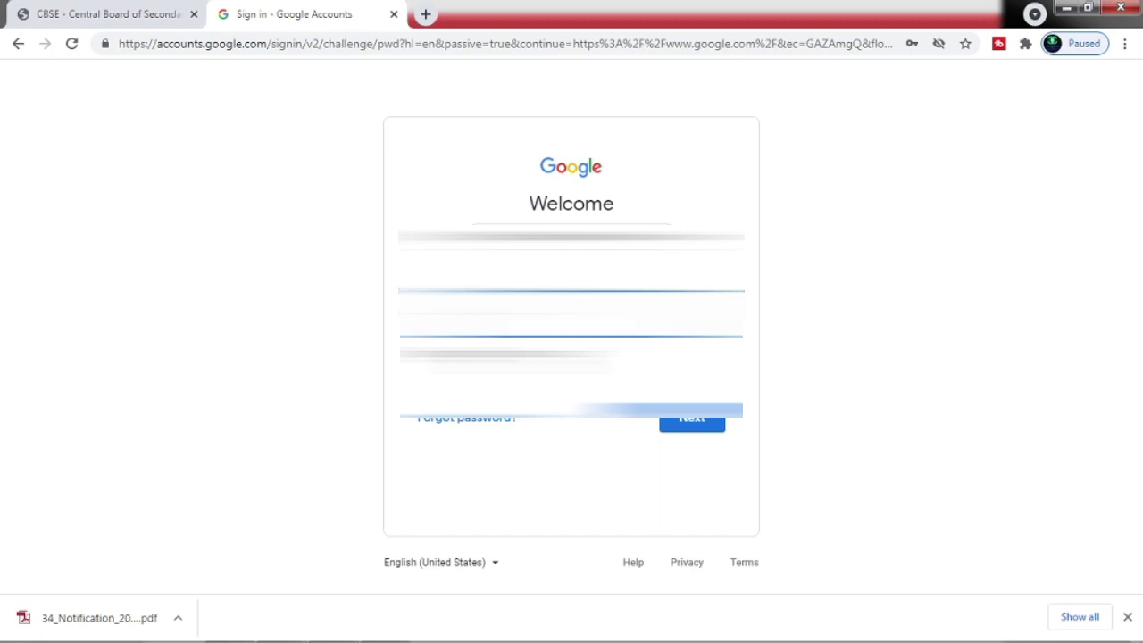
pyautogui.click(712, 425)
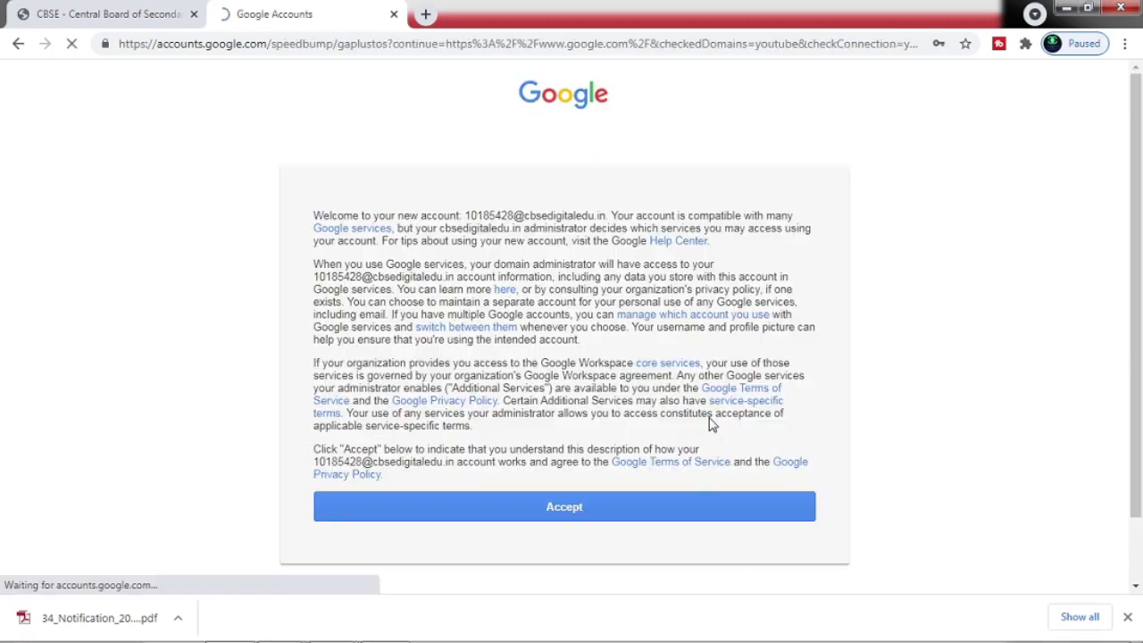
# - Accept the new account's terms and change the account password, entering and confirming the new one
pyautogui.click(586, 516)
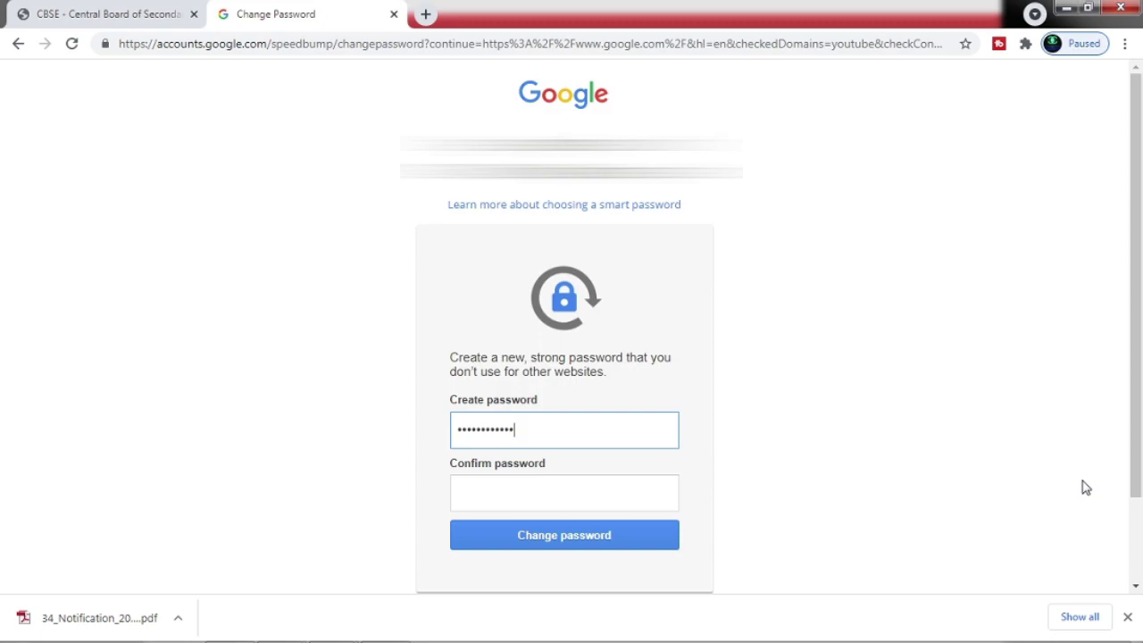
pyautogui.click(487, 499)
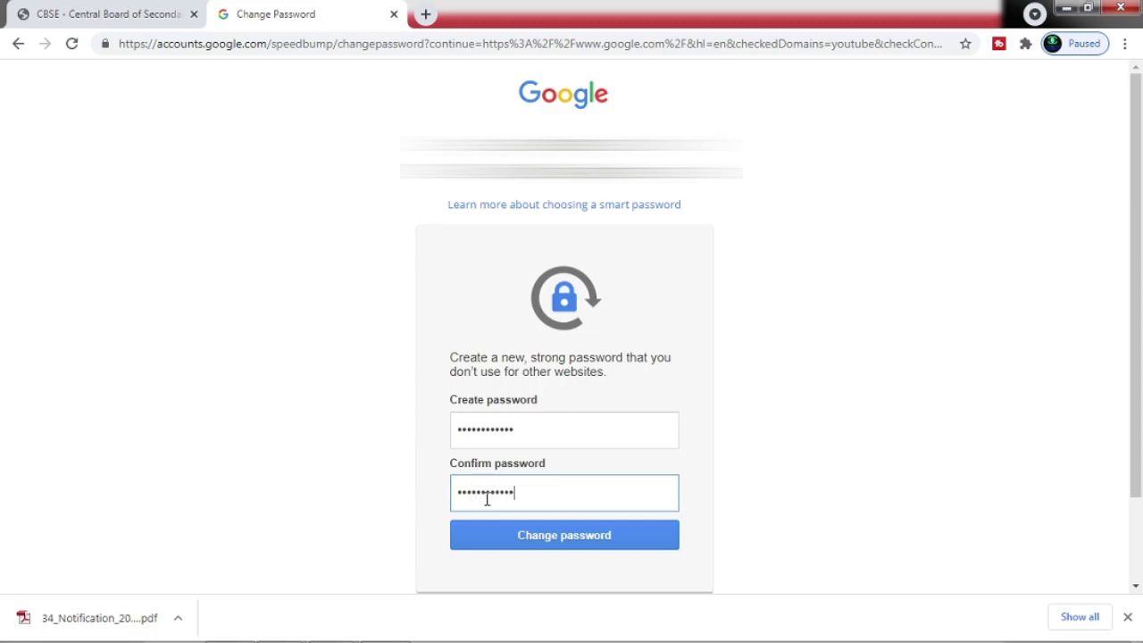
pyautogui.click(576, 536)
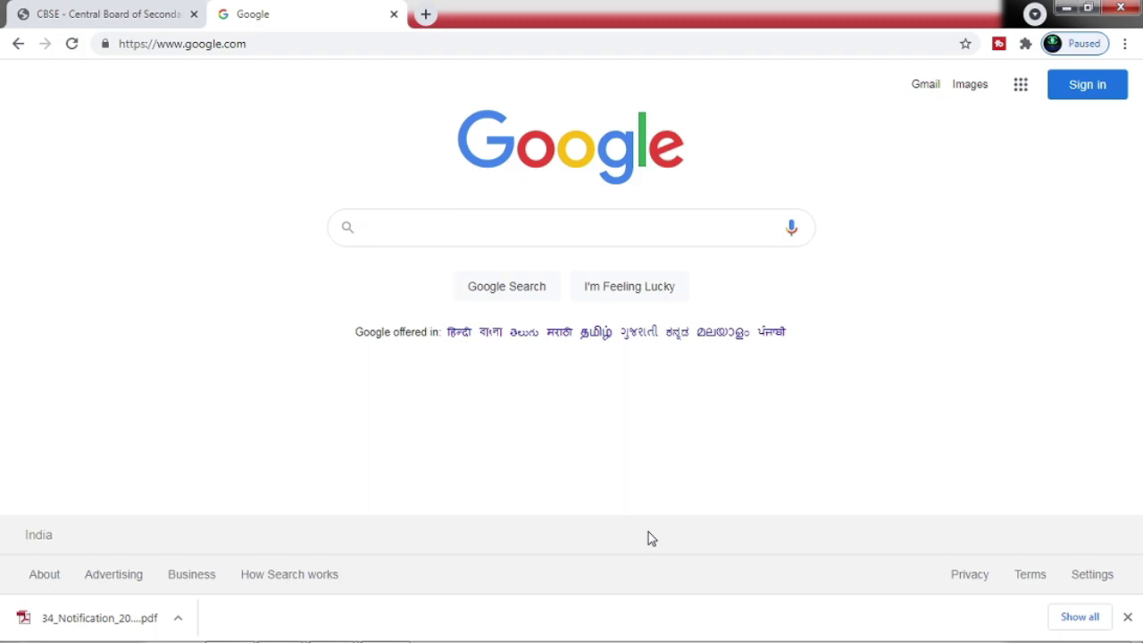
# - Open the account's Gmail inbox, retrying the page load, and dismiss the Google Meet introduction
pyautogui.click(925, 90)
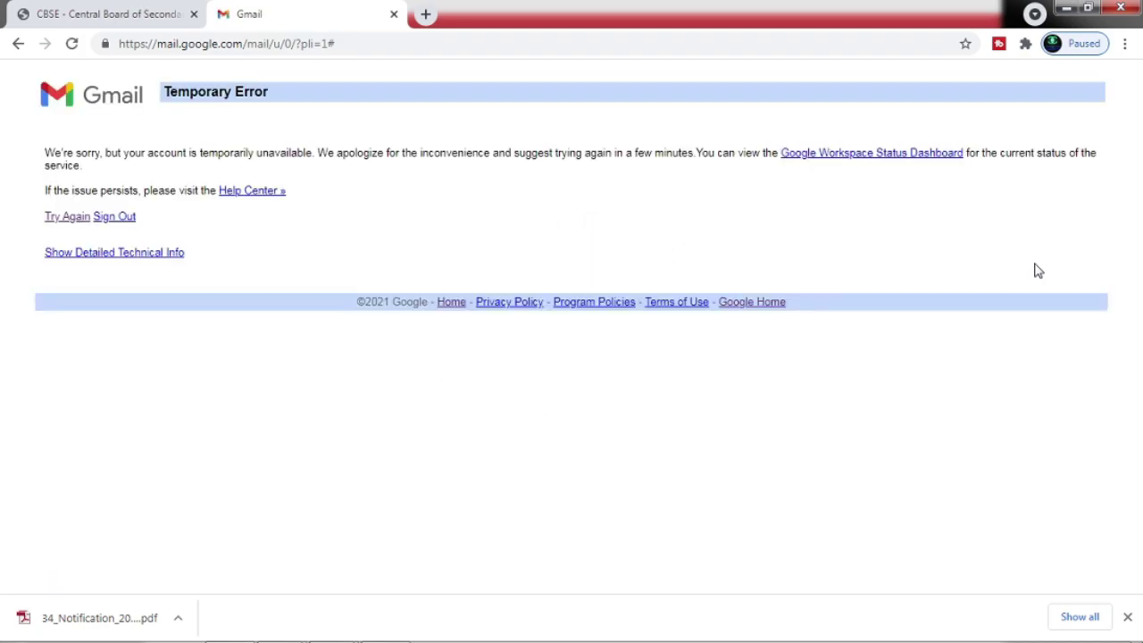
pyautogui.click(60, 219)
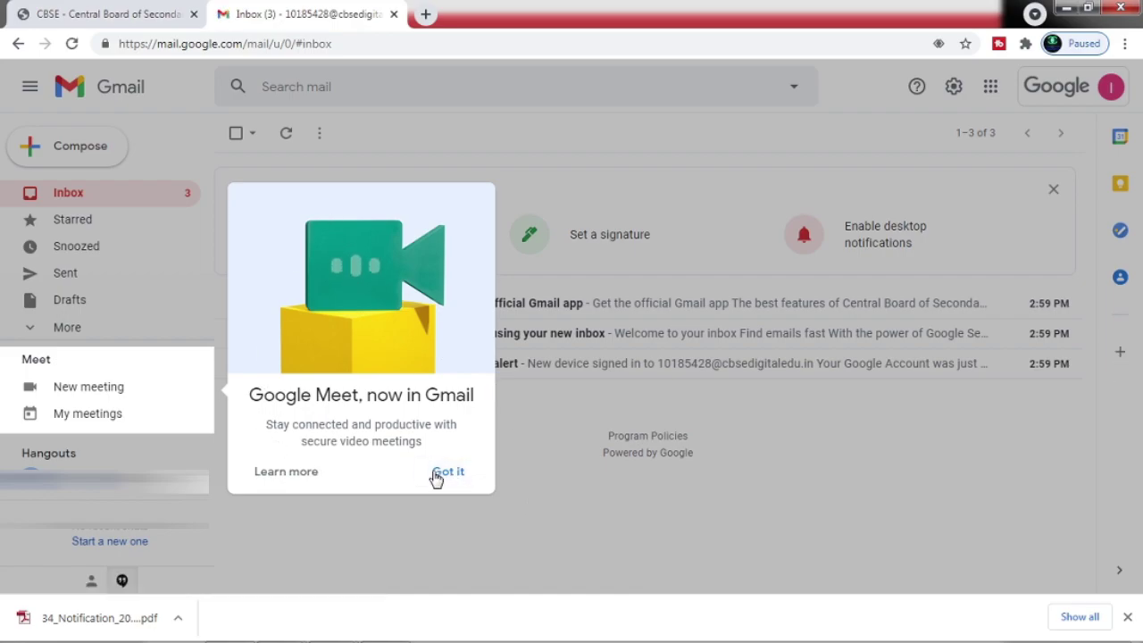
pyautogui.click(439, 477)
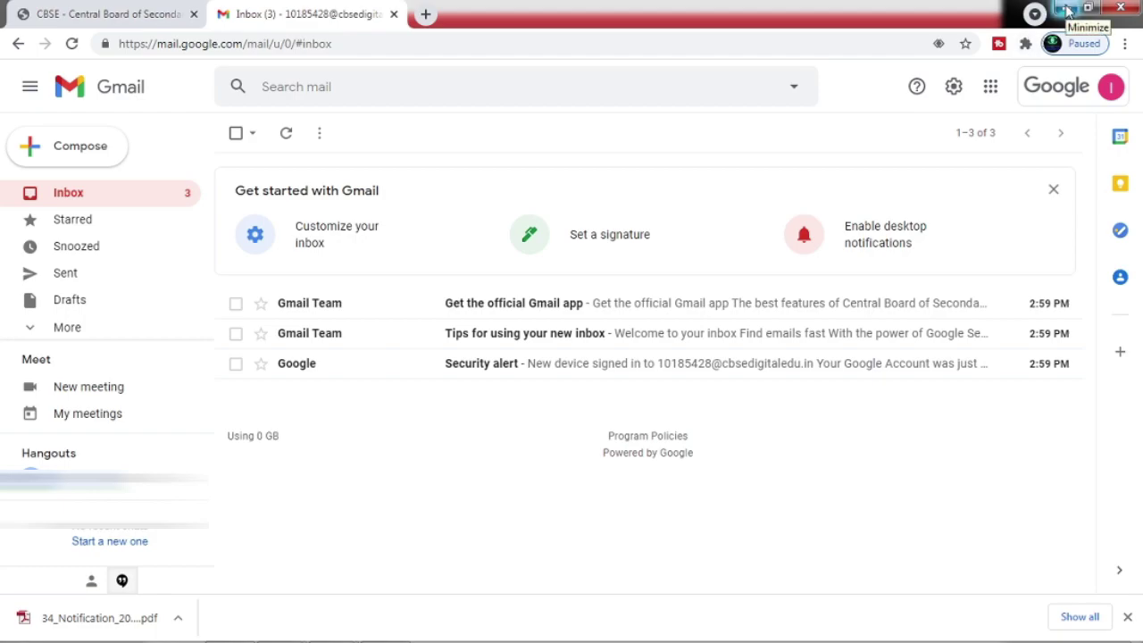
# - Open CBSE's academic website and, from the Training announcements, open the notification extending registration for the free Google training programme
pyautogui.click(145, 17)
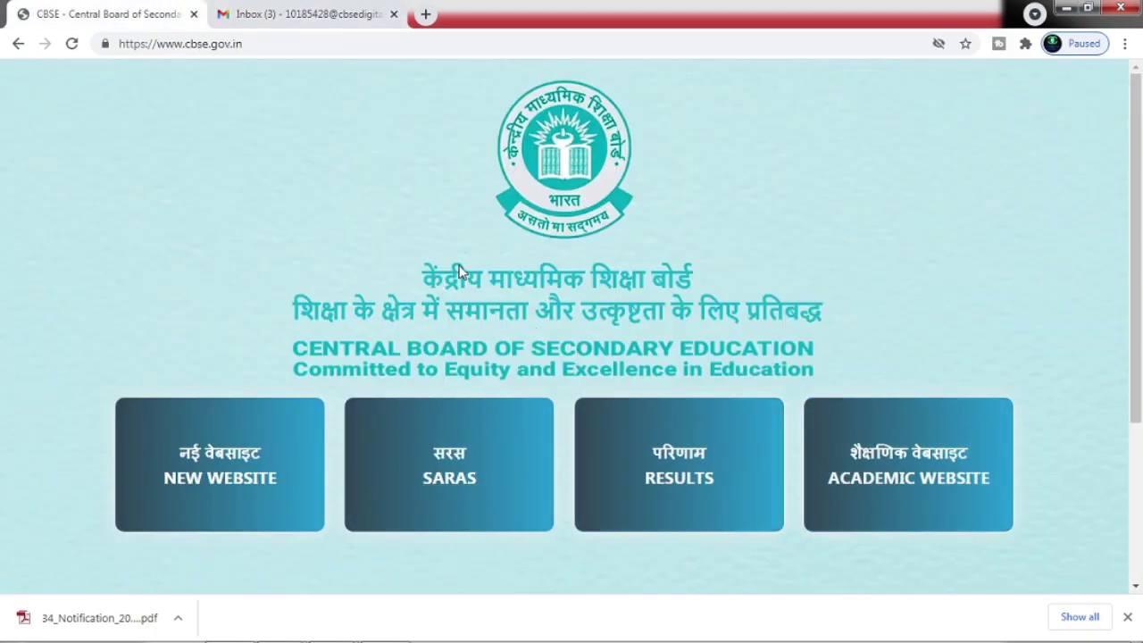
pyautogui.click(914, 488)
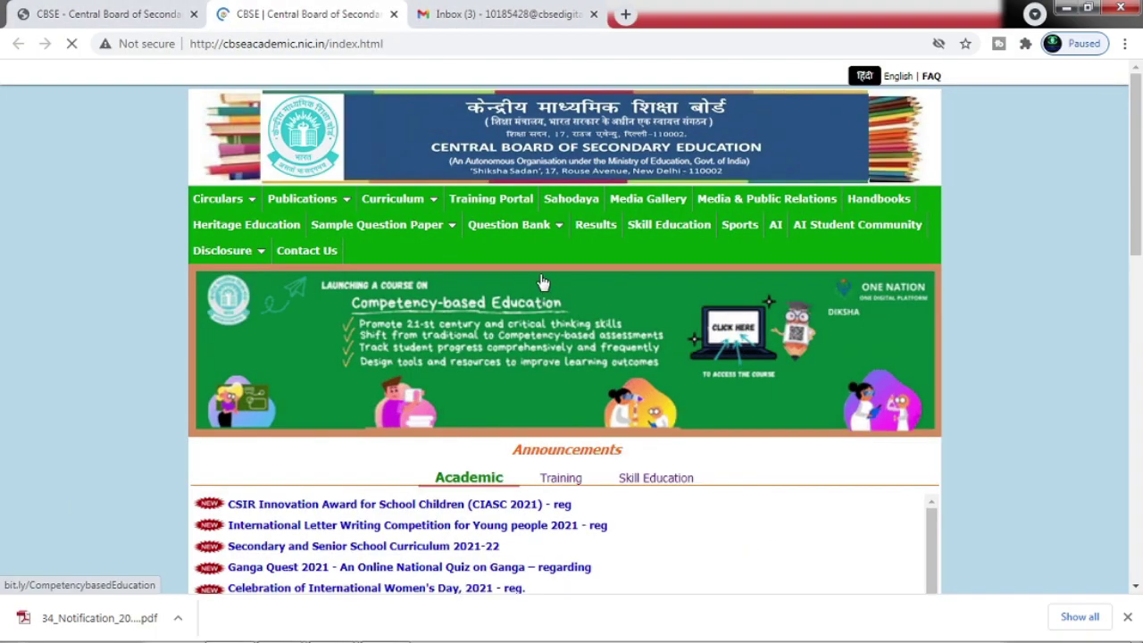
pyautogui.click(551, 480)
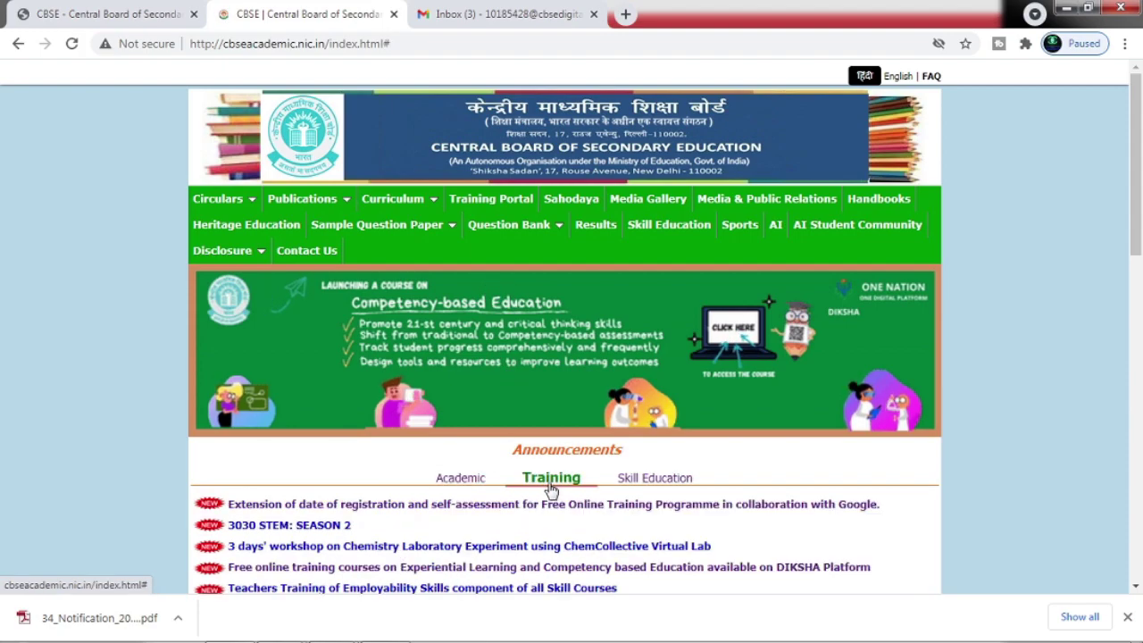
pyautogui.click(302, 506)
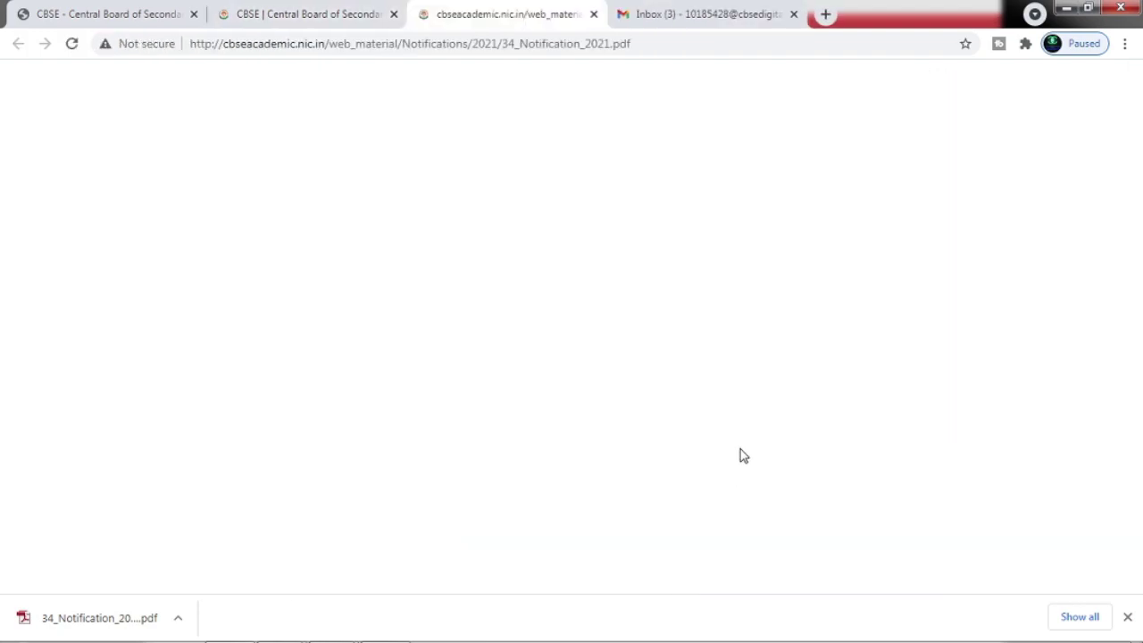
# - Read through notification 34 and its Annexure-A registration steps up to Step 4
pyautogui.scroll(-3, 584, 399)
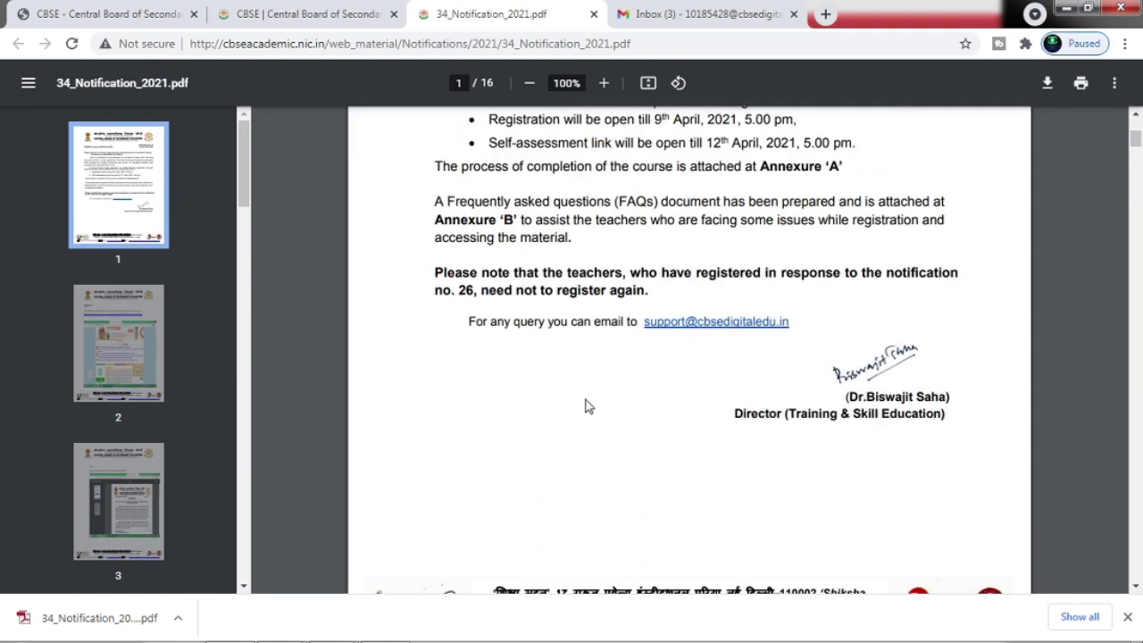
pyautogui.scroll(-3, 602, 360)
pyautogui.scroll(-10, 602, 360)
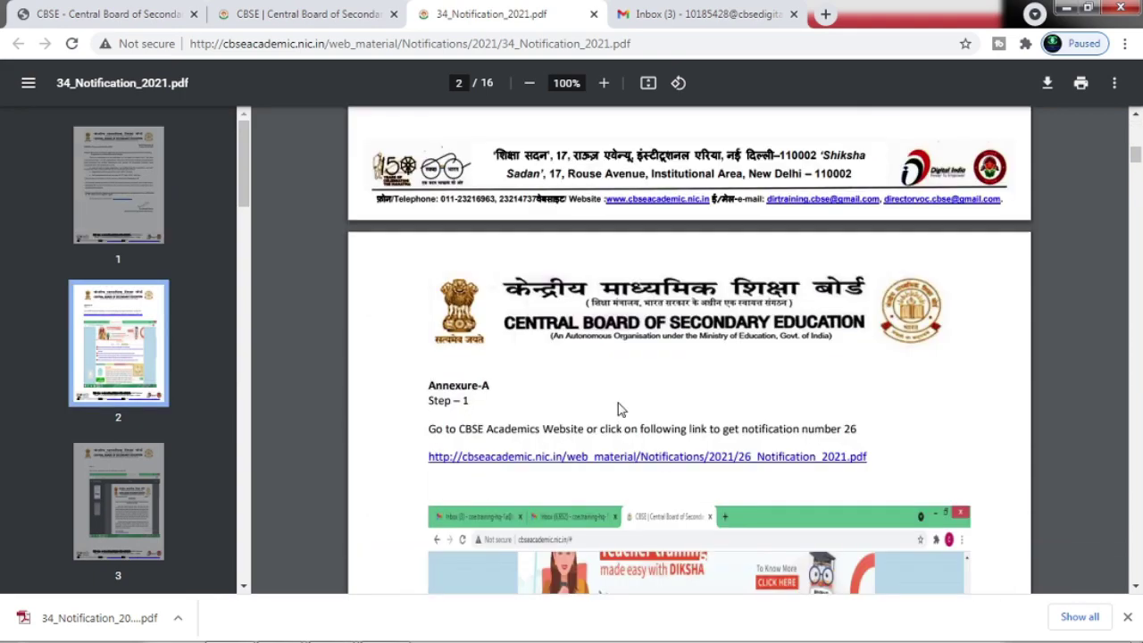
pyautogui.scroll(-8, 622, 406)
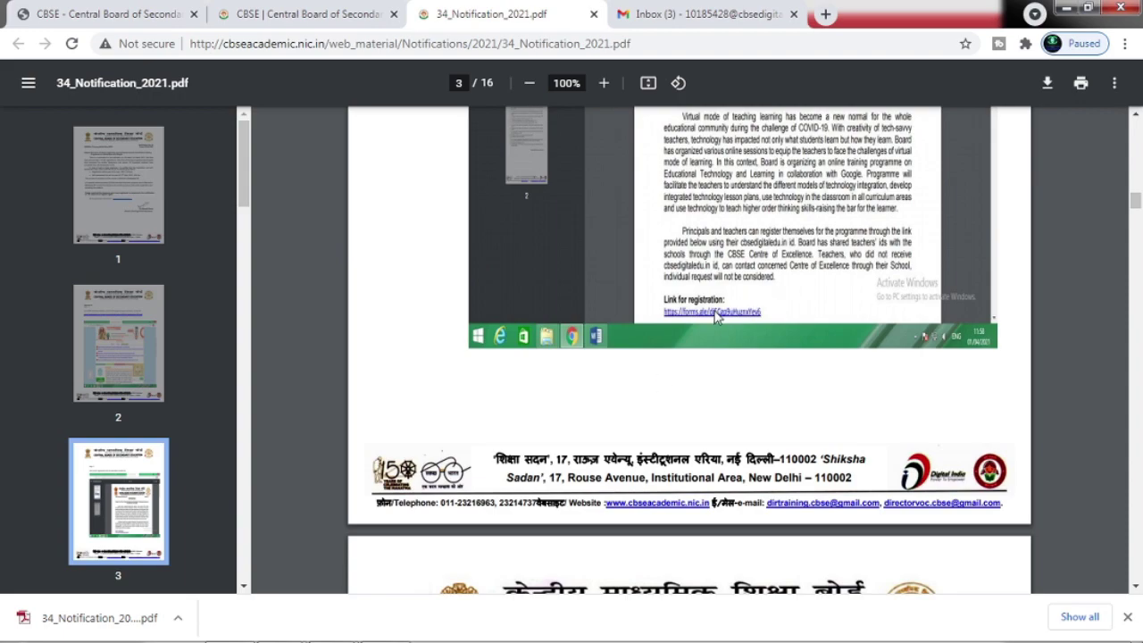
pyautogui.scroll(-4, 652, 447)
pyautogui.scroll(-10, 652, 443)
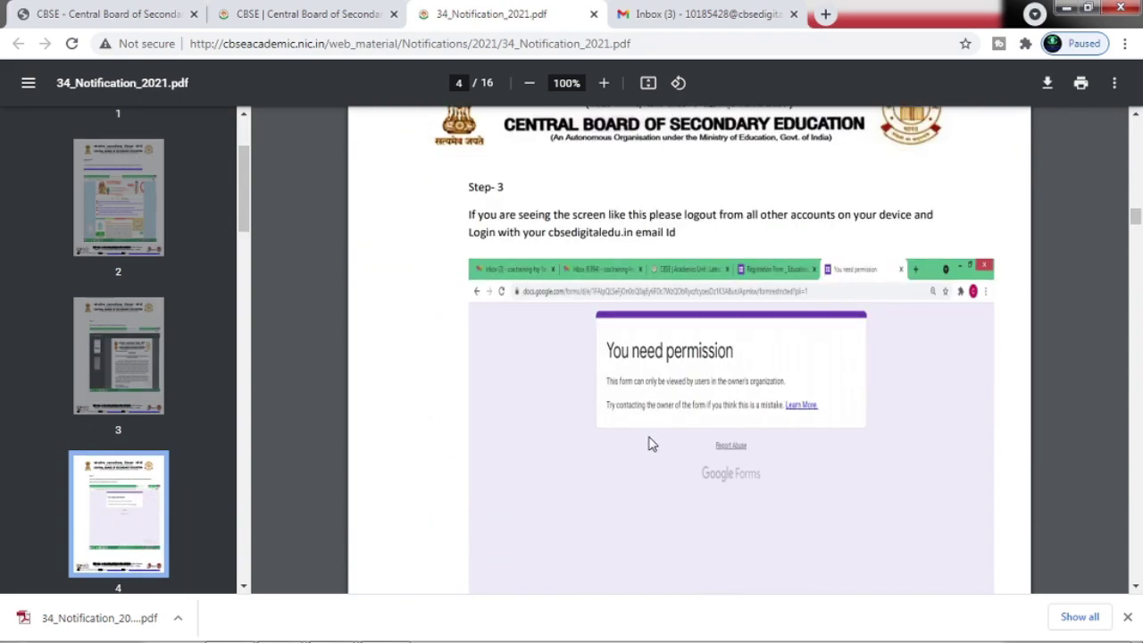
pyautogui.scroll(-2, 652, 440)
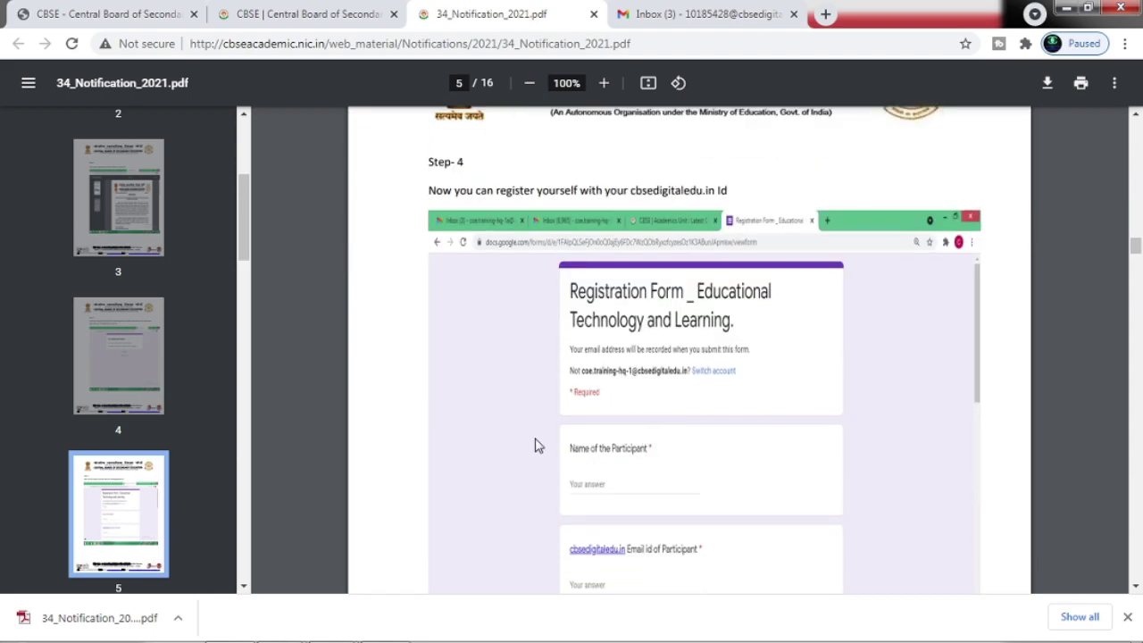
# - Switch to 26_Notification_2021.pdf in Adobe Reader and open its registration form link
pyautogui.moveTo(330, 627)
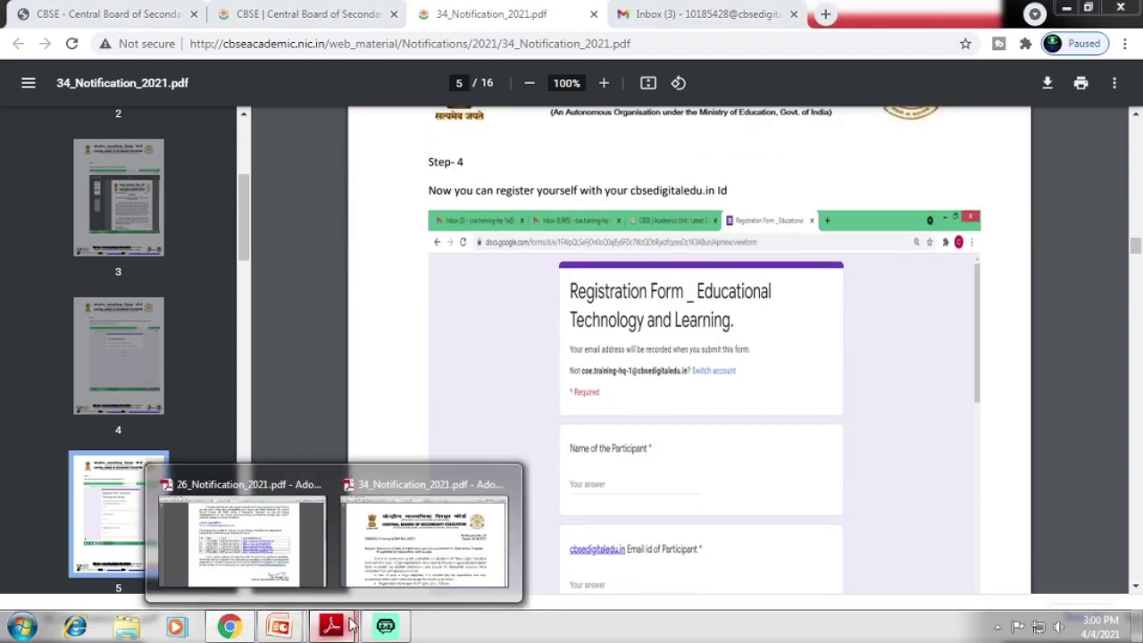
pyautogui.click(317, 553)
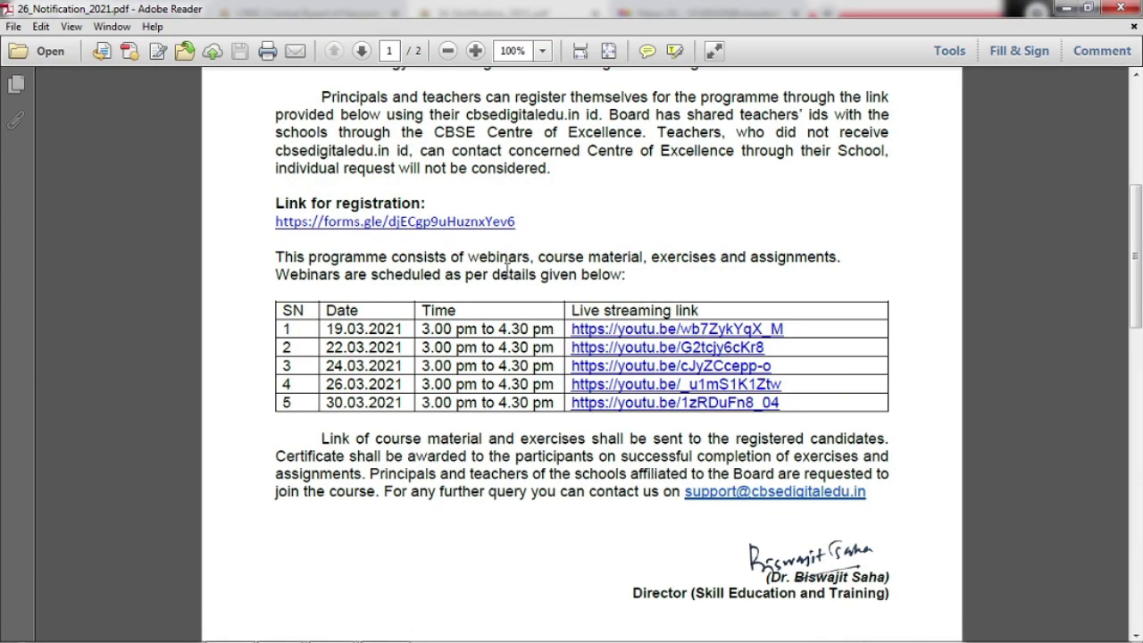
pyautogui.click(430, 230)
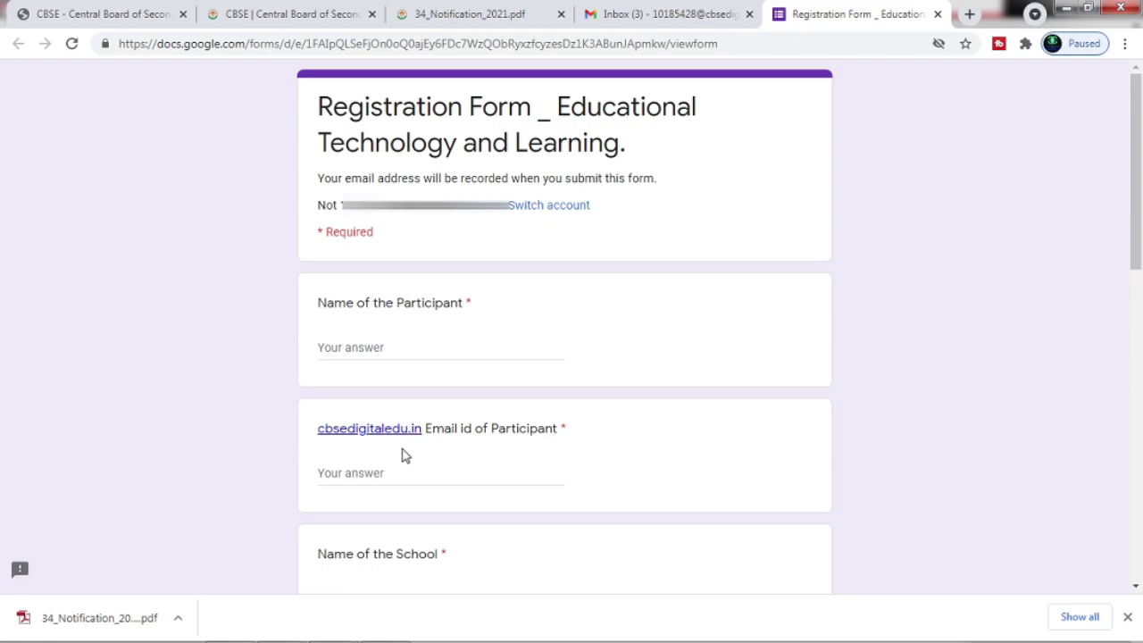
# - Fill in the participant's name and cbsedigitaledu.in e-mail ID in the registration form
pyautogui.click(331, 344)
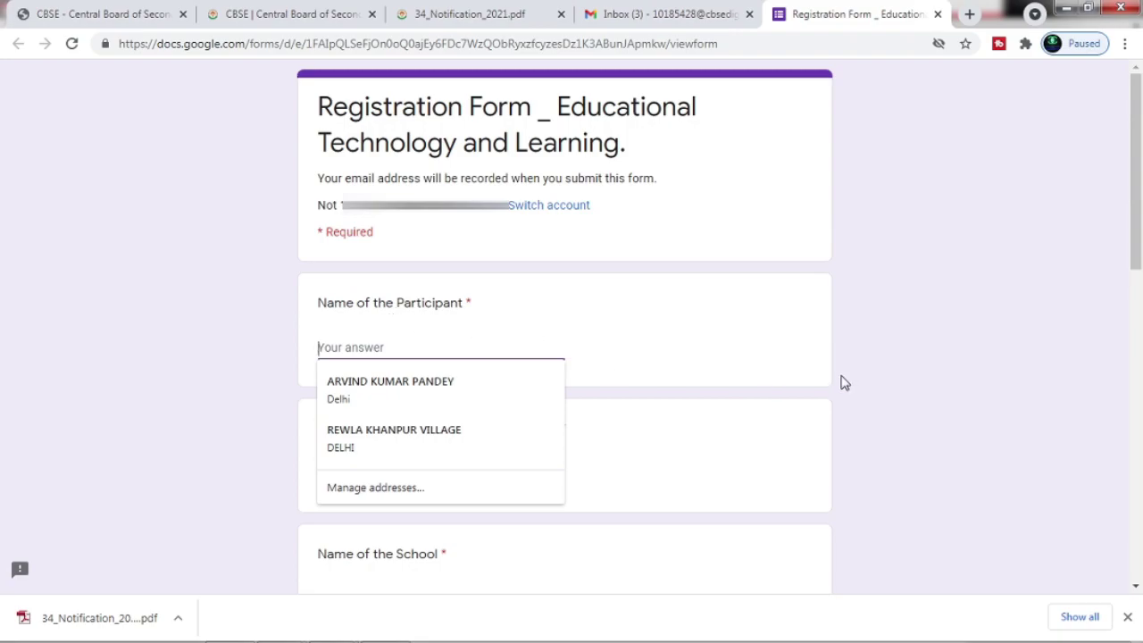
pyautogui.write('Y')
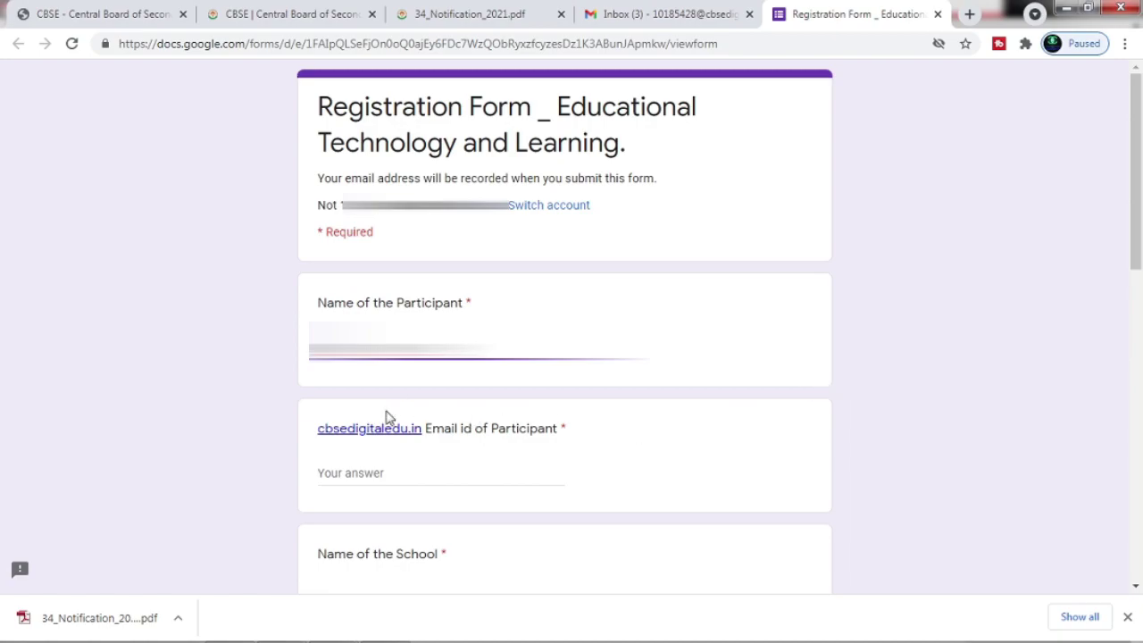
pyautogui.click(339, 474)
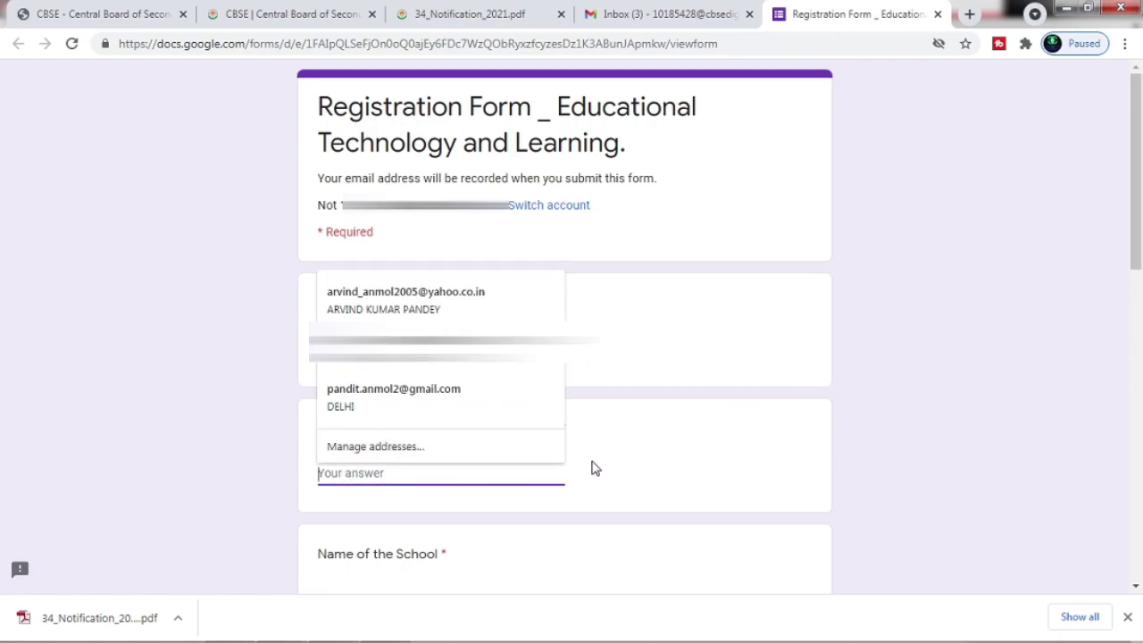
pyautogui.click(658, 479)
pyautogui.click(332, 472)
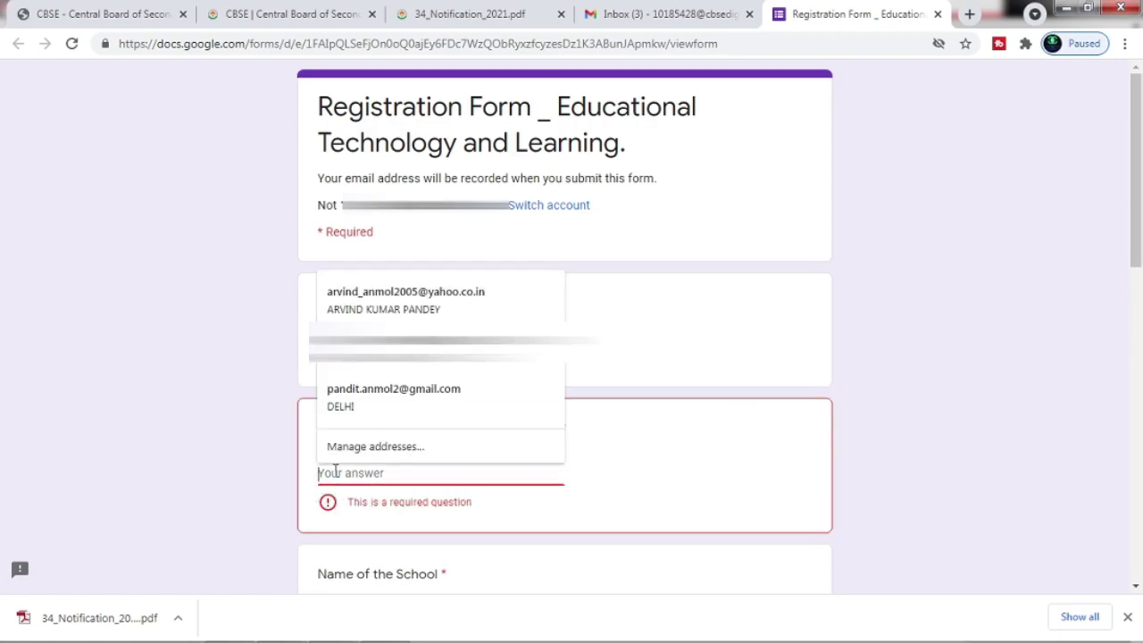
pyautogui.click(625, 459)
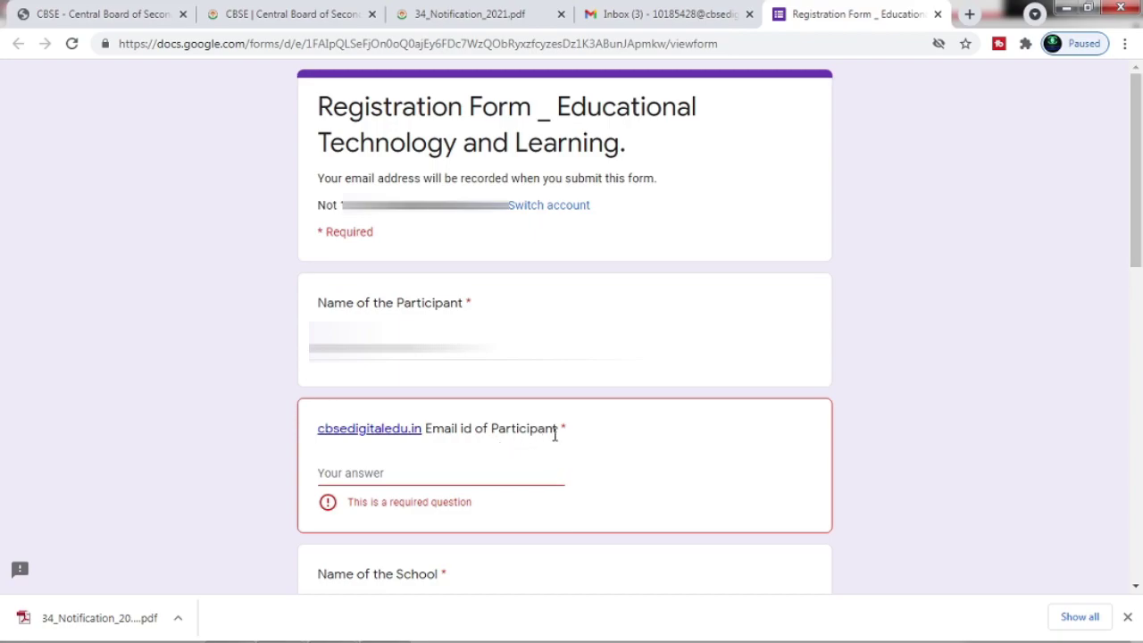
pyautogui.click(343, 474)
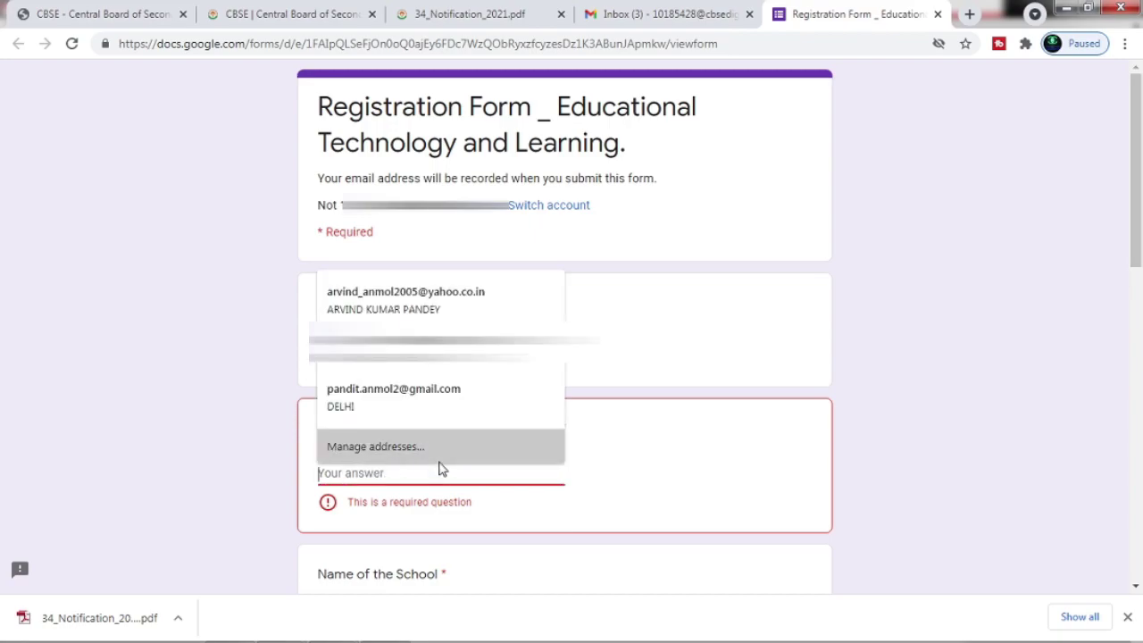
pyautogui.click(672, 435)
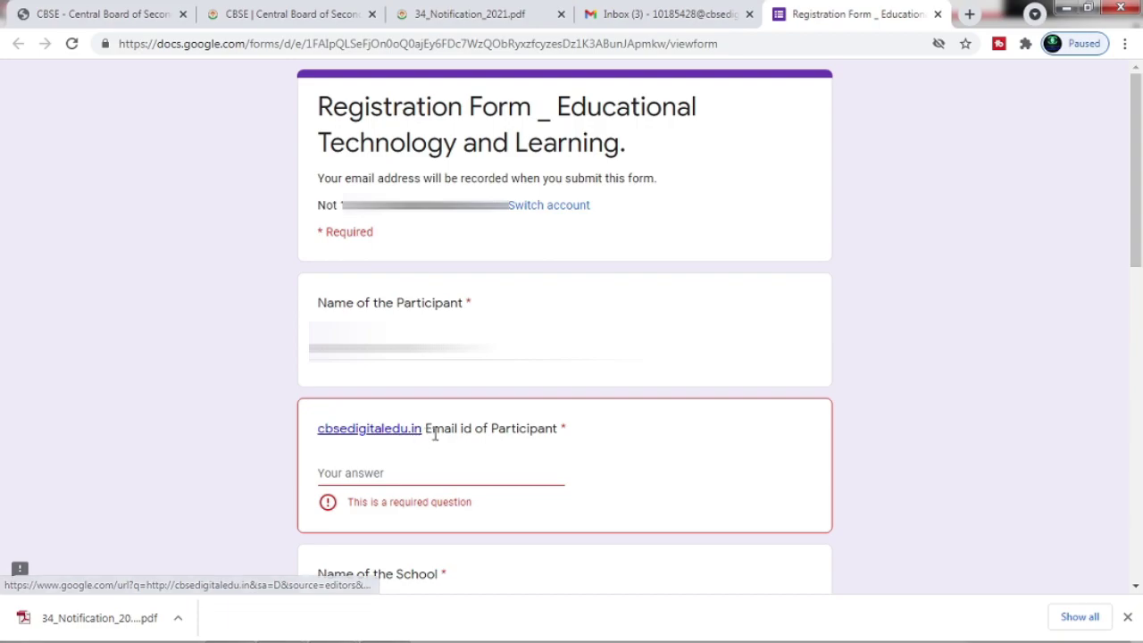
pyautogui.click(346, 473)
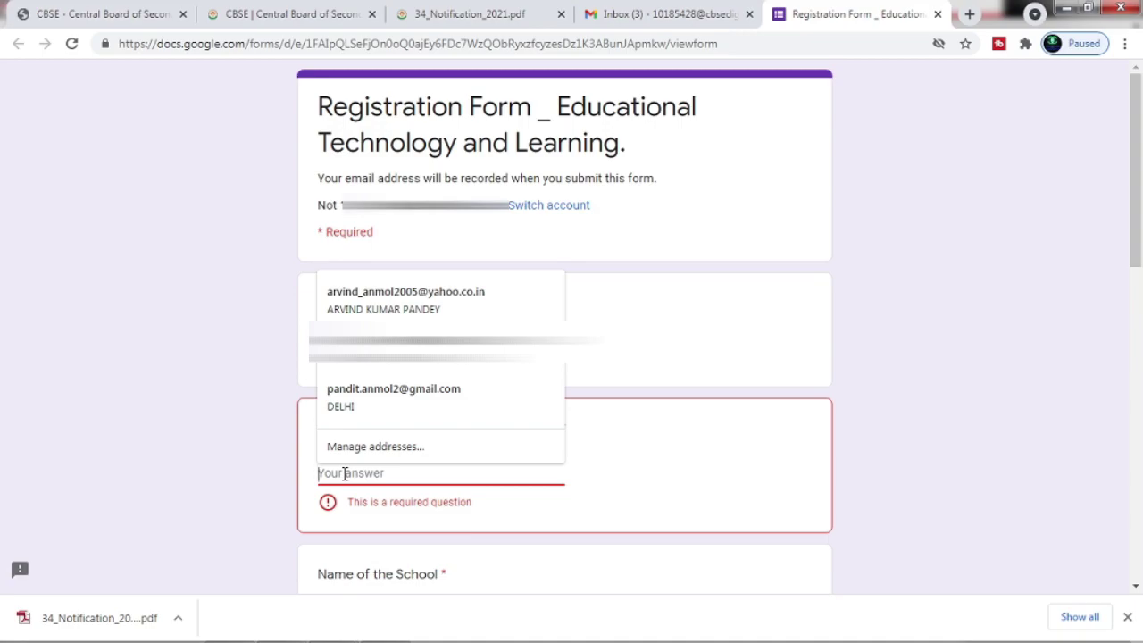
pyautogui.write('1')
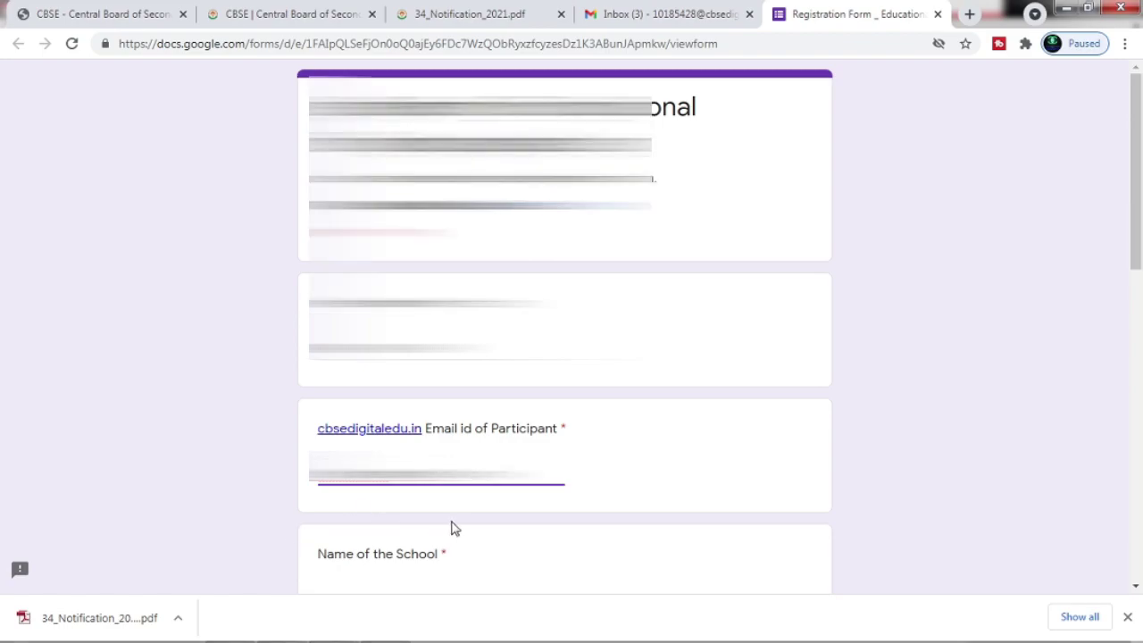
# - Fill in the name of the school and the school affiliation number
pyautogui.scroll(-5, 452, 528)
pyautogui.click(358, 347)
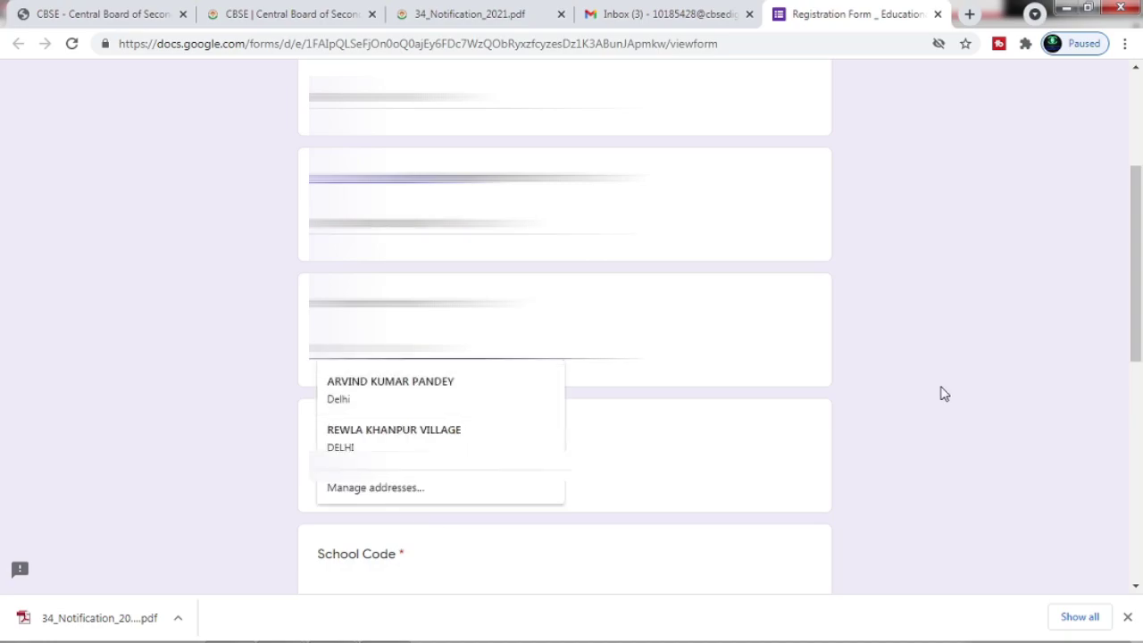
pyautogui.write('G')
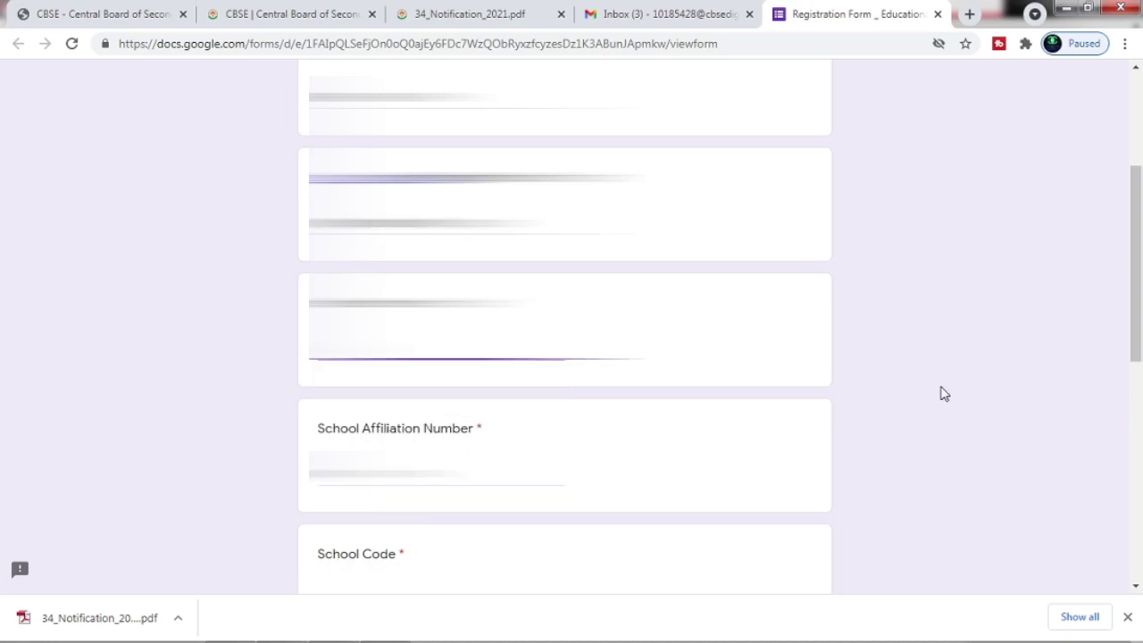
pyautogui.write('o')
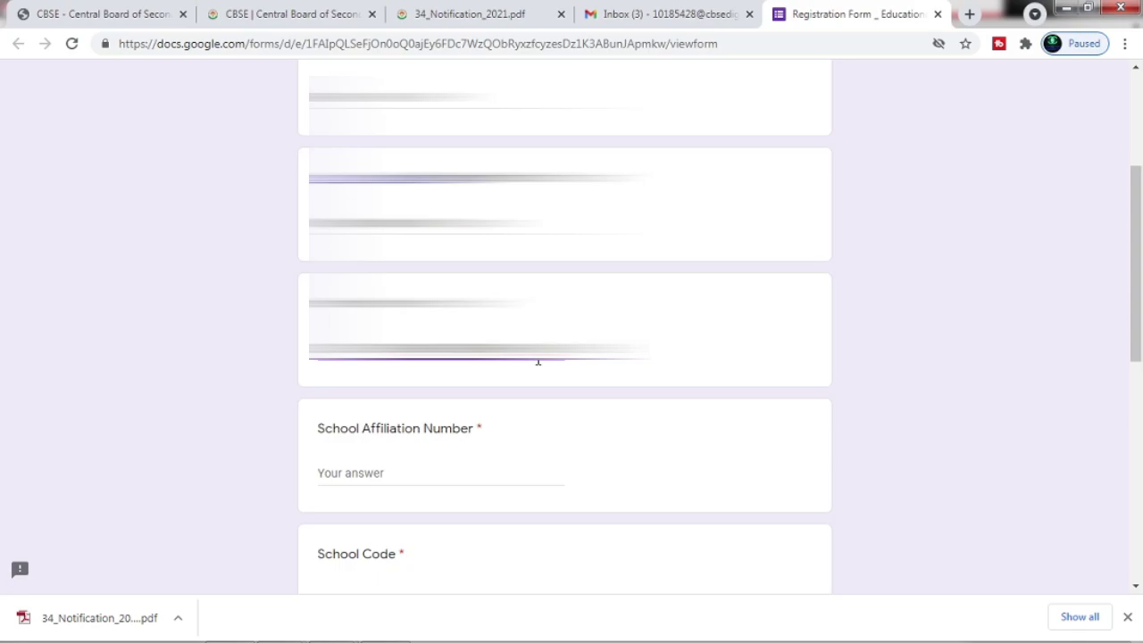
pyautogui.click(359, 474)
pyautogui.write('213')
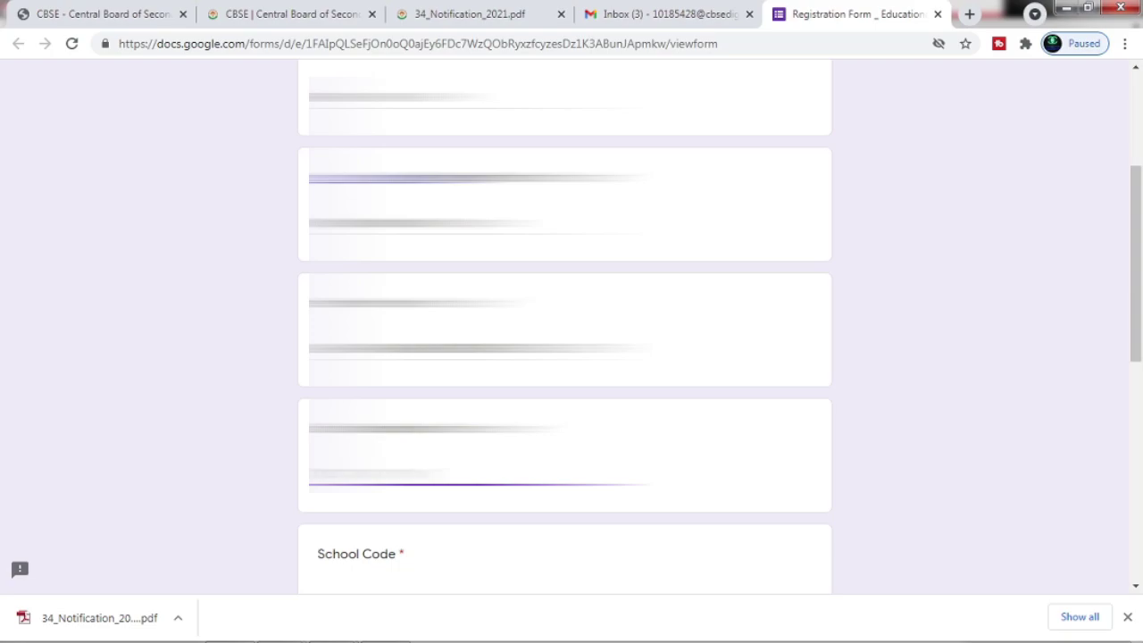
# - Fill in the school code and choose the school's Centre of Excellence (CoE)
pyautogui.scroll(-4, 564, 331)
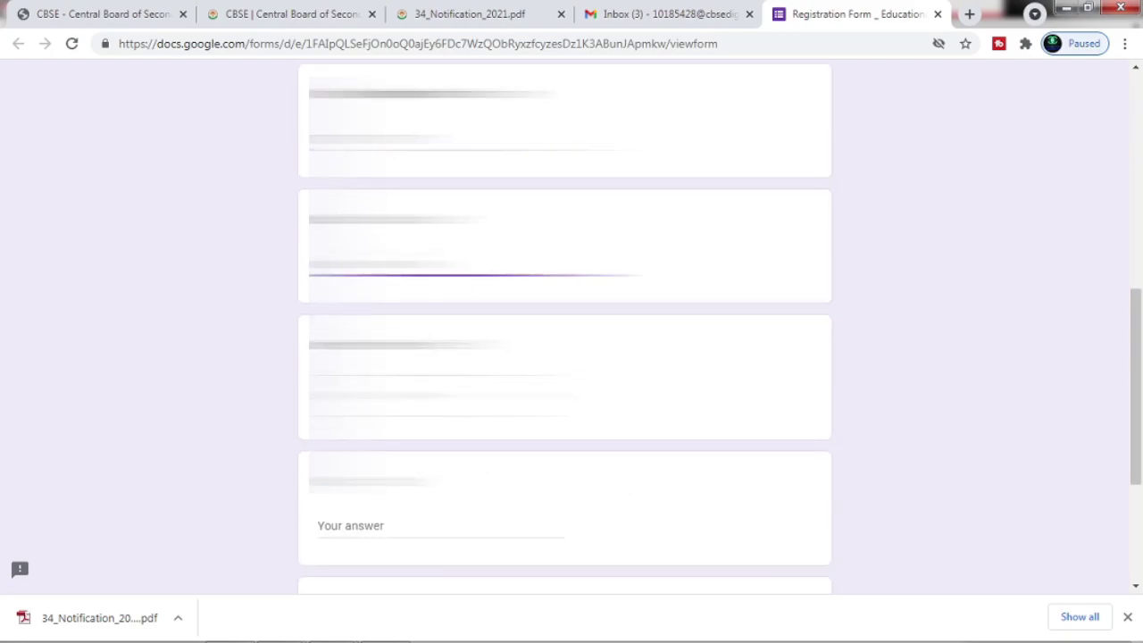
pyautogui.scroll(-1, 565, 331)
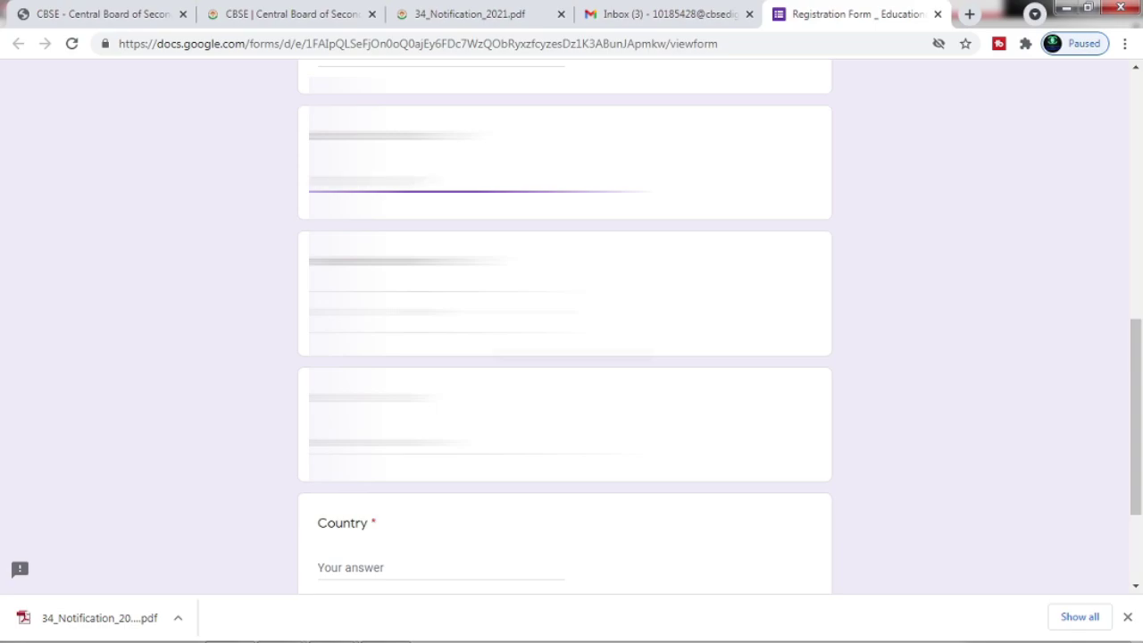
pyautogui.click(415, 312)
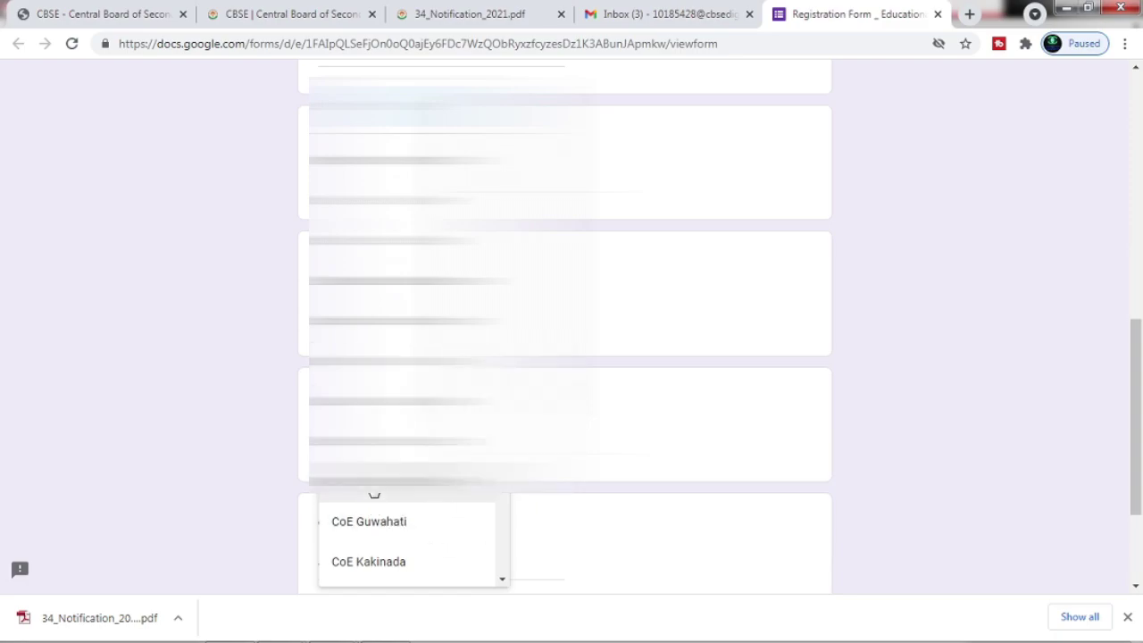
pyautogui.click(474, 493)
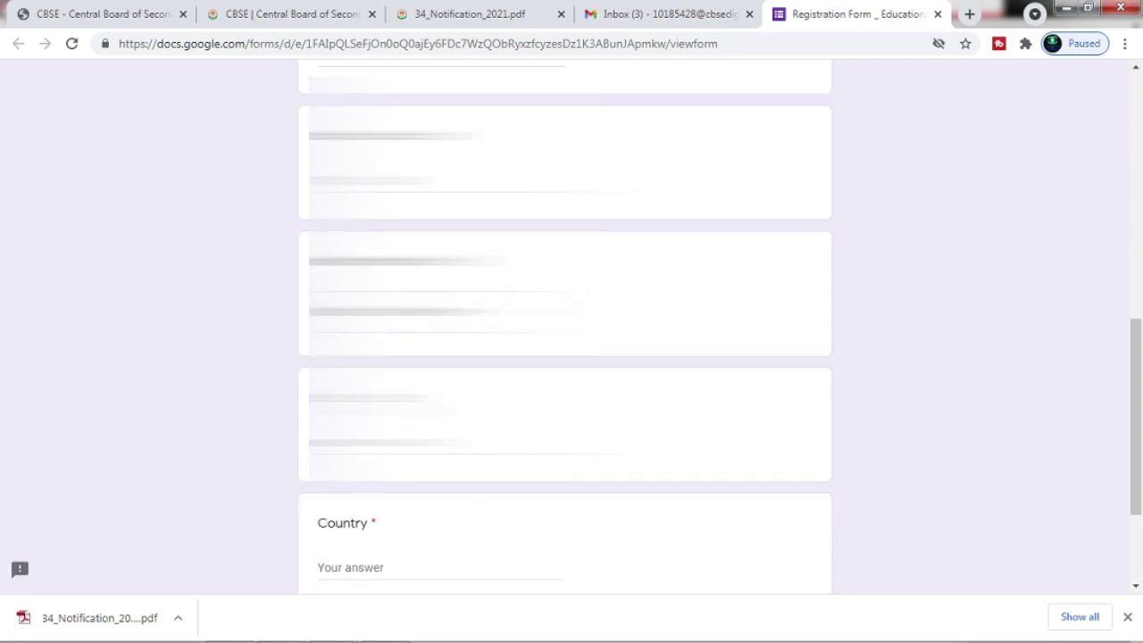
# - Complete the location question before Country, fill in the country, and review all the form's answers
pyautogui.click(437, 442)
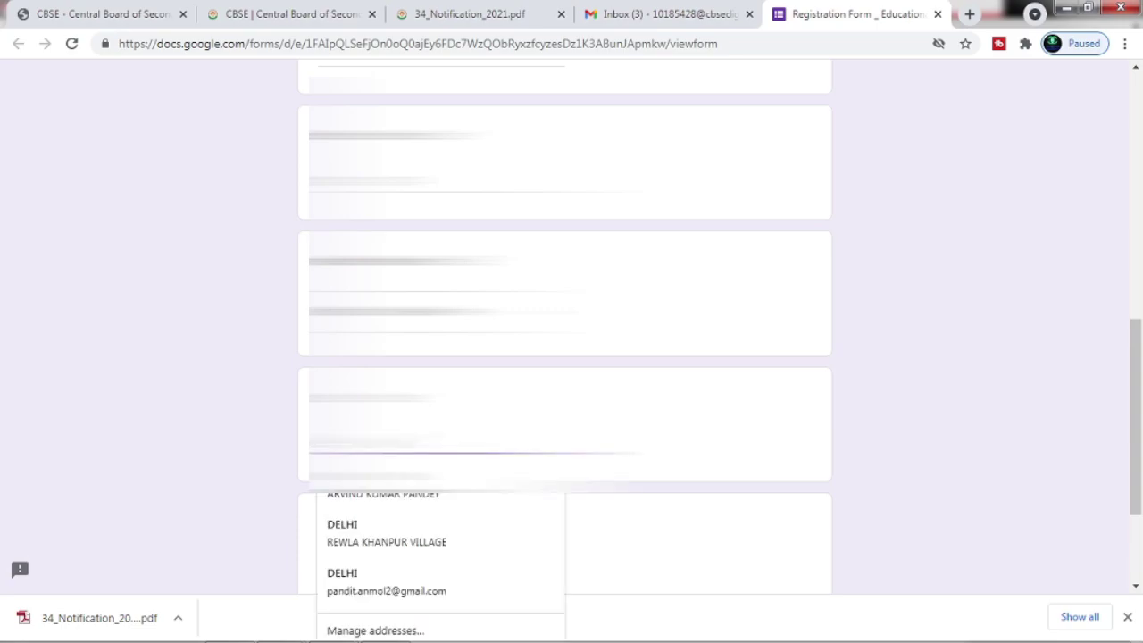
pyautogui.click(746, 431)
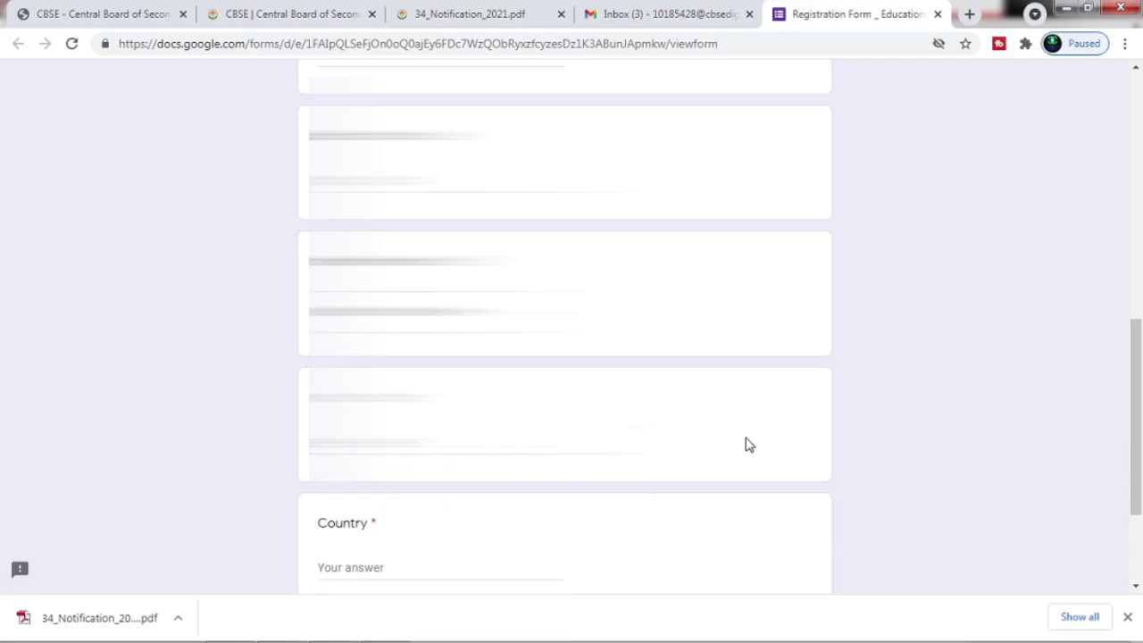
pyautogui.scroll(-2, 296, 474)
pyautogui.click(411, 402)
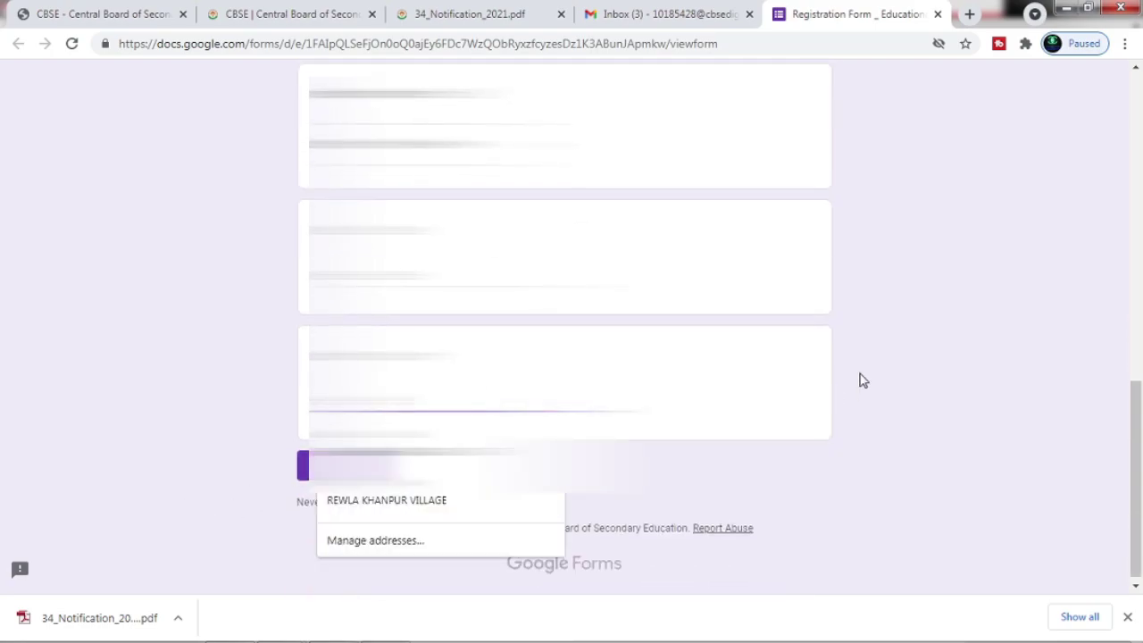
pyautogui.click(720, 403)
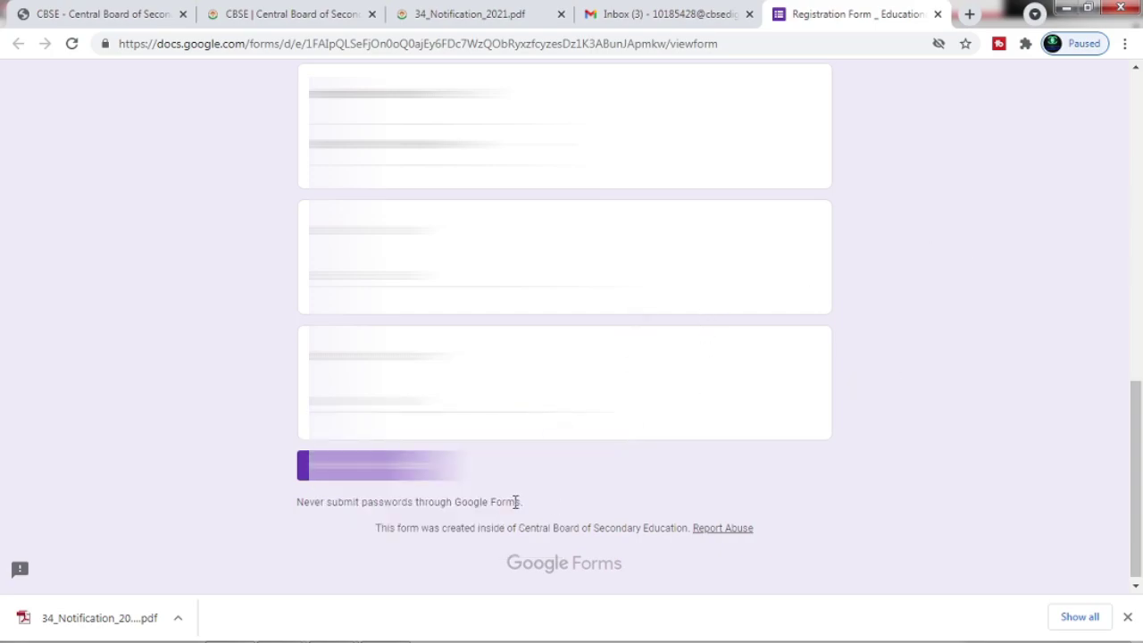
pyautogui.scroll(20, 564, 326)
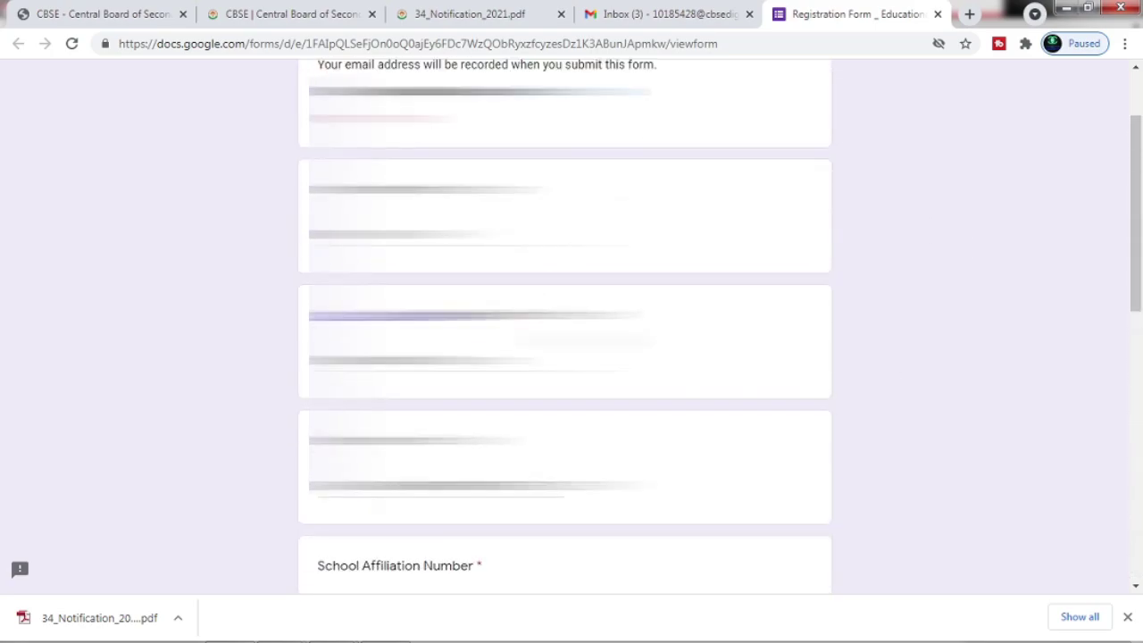
pyautogui.scroll(-20, 564, 326)
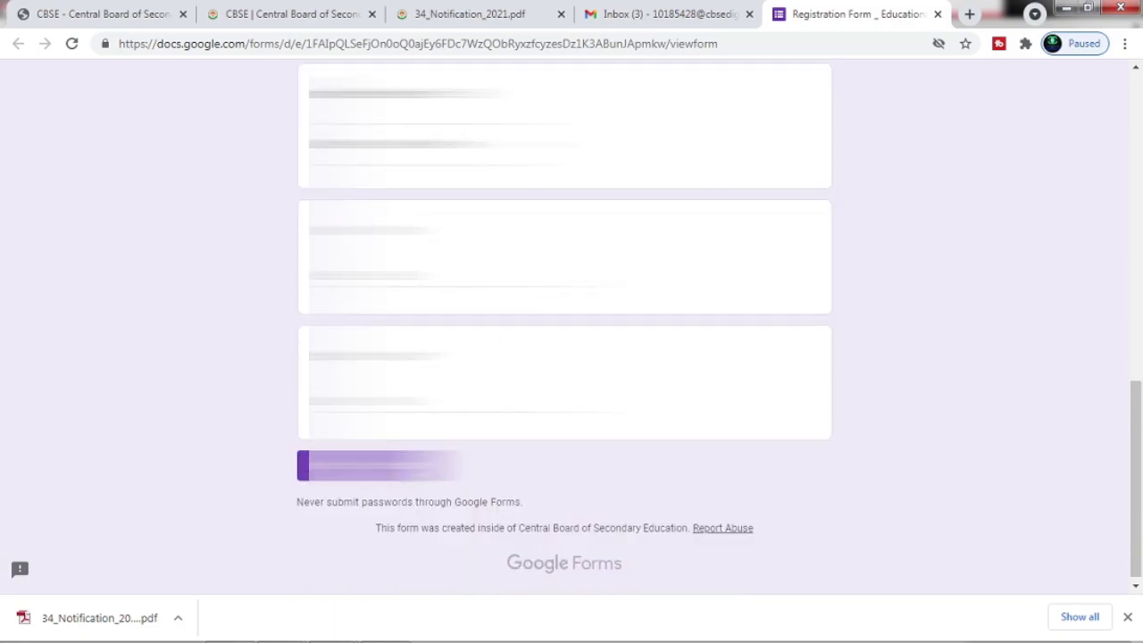
# - Return to the beginning of the filled registration form and paste a screenshot of it into a new Microsoft Word document
pyautogui.scroll(10, 565, 326)
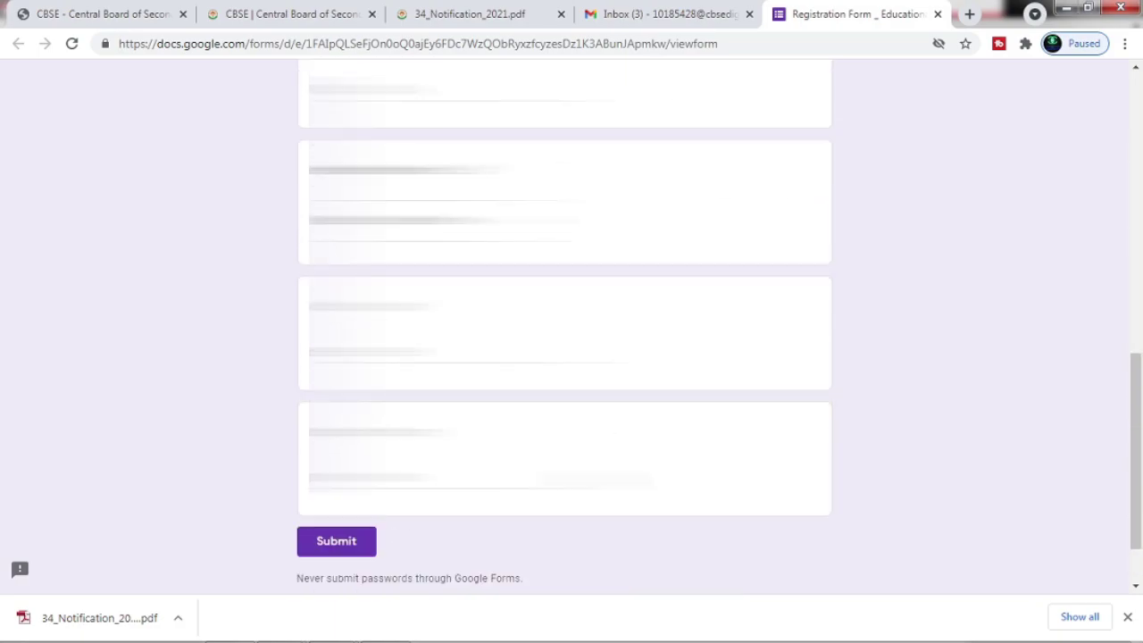
pyautogui.scroll(1, 564, 326)
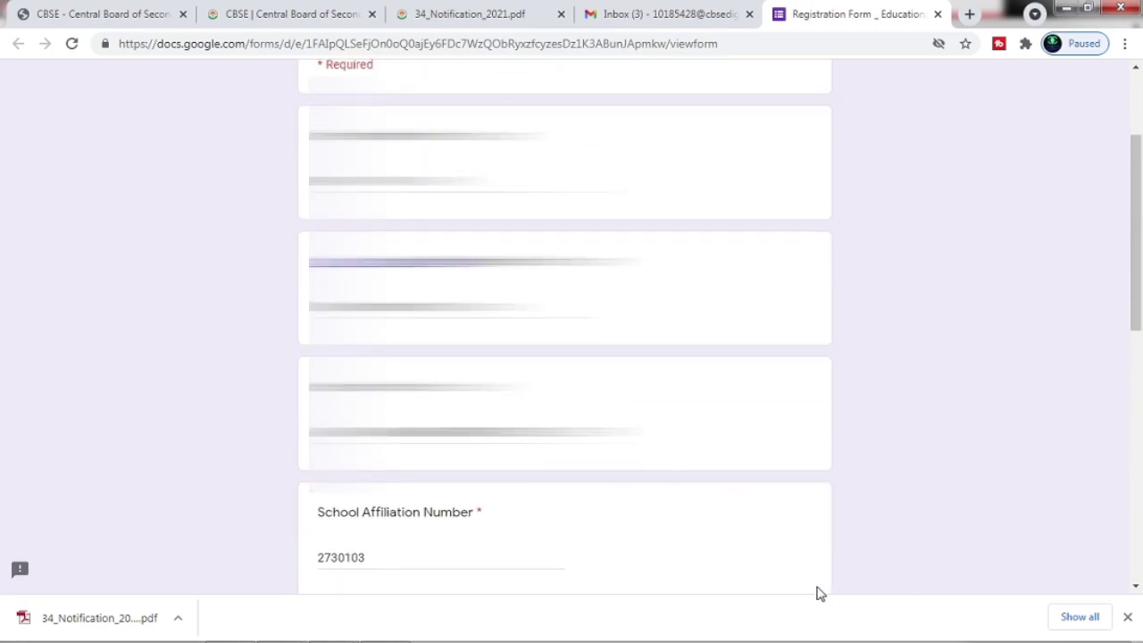
pyautogui.scroll(1, 817, 589)
pyautogui.scroll(2, 824, 581)
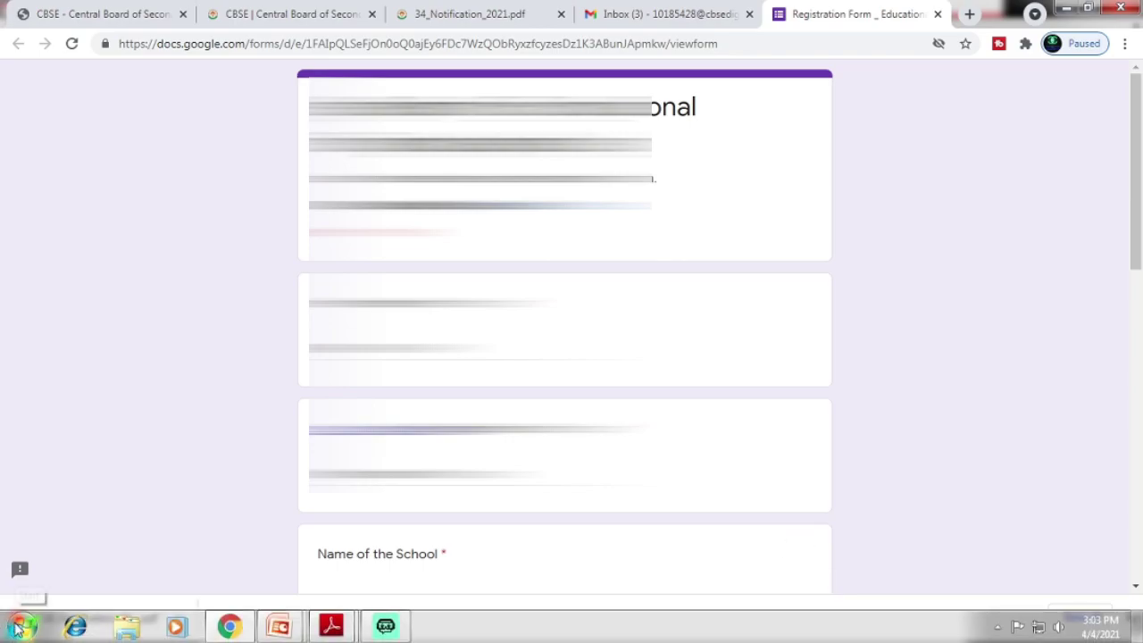
pyautogui.click(25, 620)
pyautogui.click(98, 235)
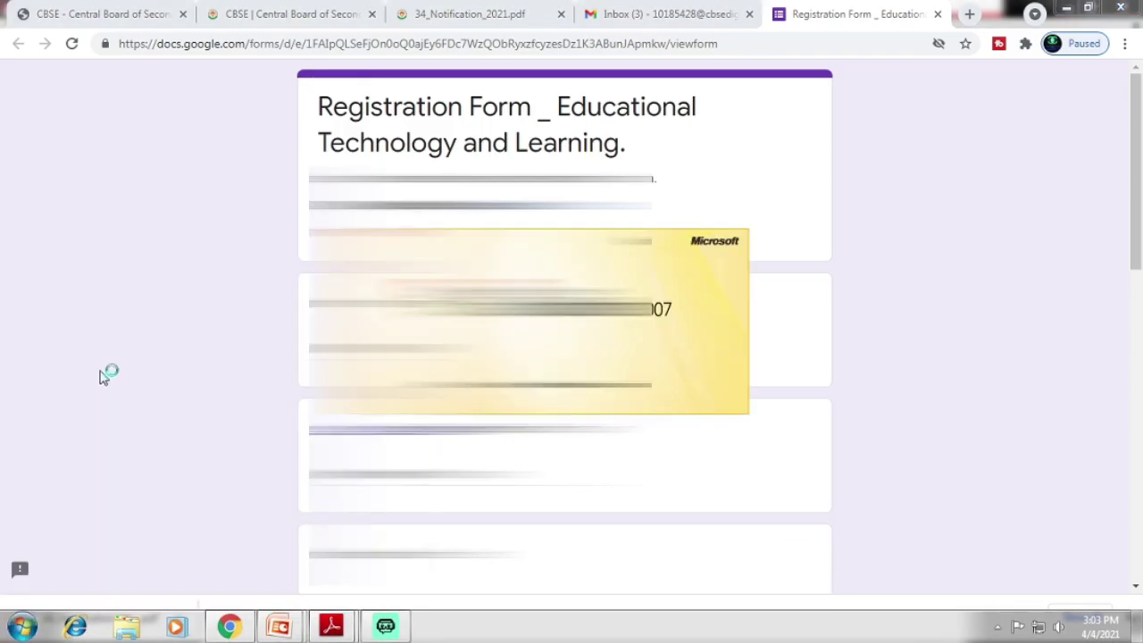
pyautogui.hotkey('ctrl', 'v')
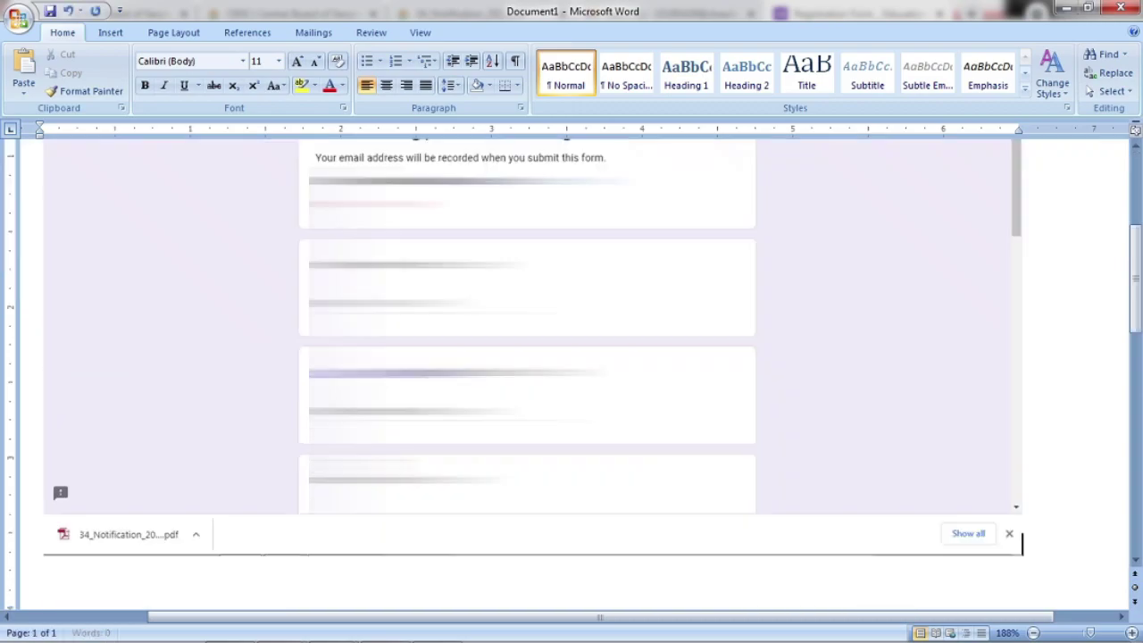
# - Back in Chrome, show the form's School Code to Country section and add its screenshot to the Word document
pyautogui.moveTo(273, 638)
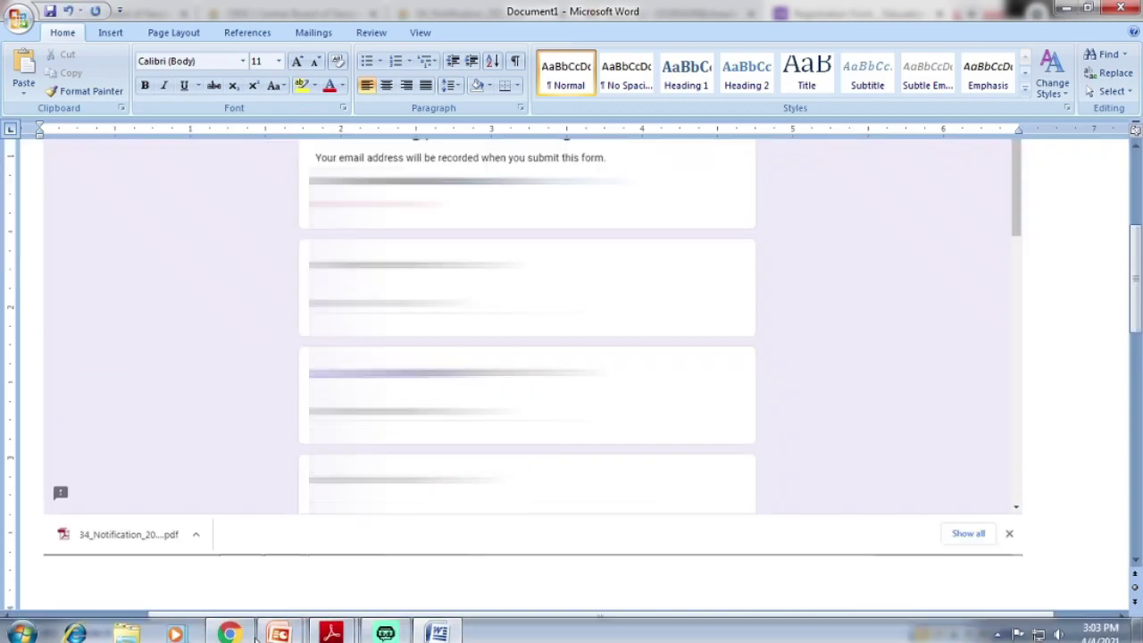
pyautogui.click(229, 627)
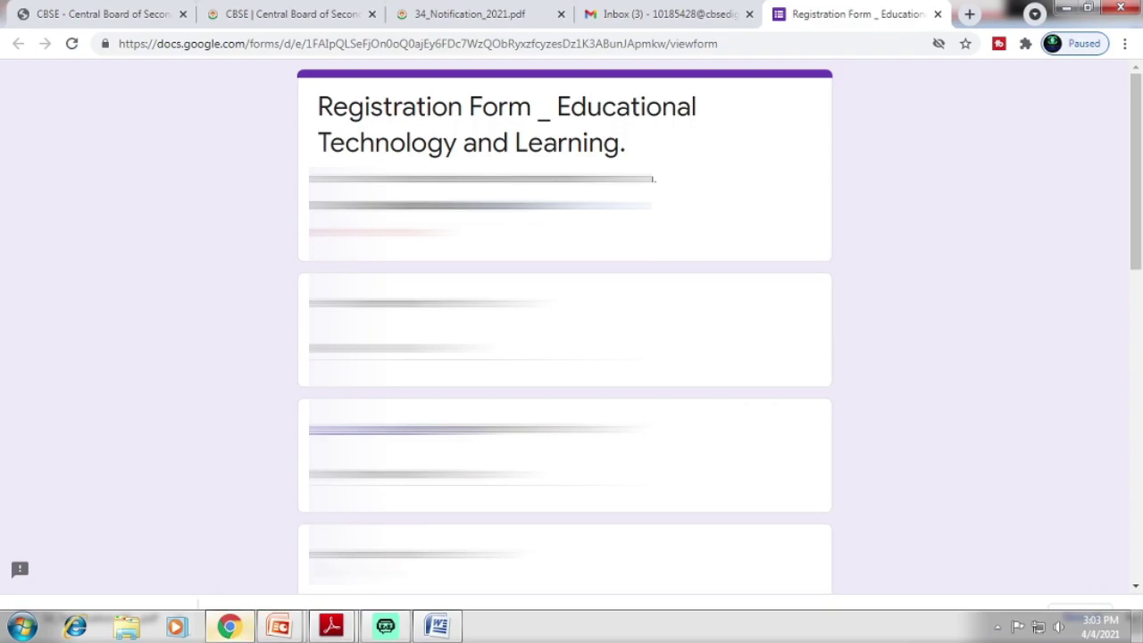
pyautogui.scroll(-8, 770, 438)
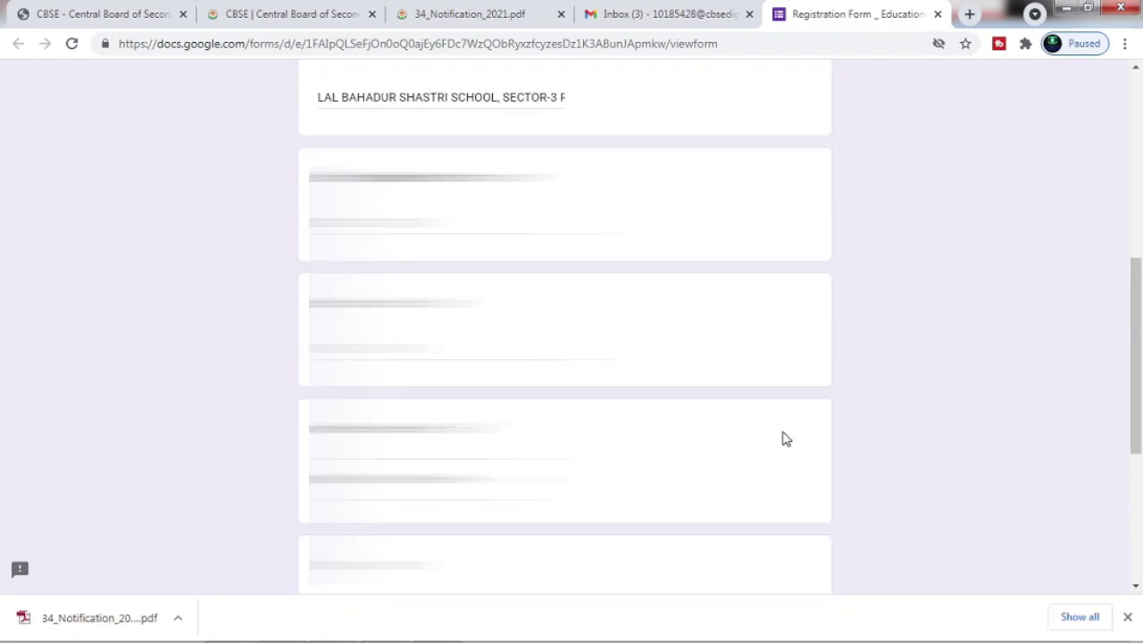
pyautogui.scroll(-1, 770, 438)
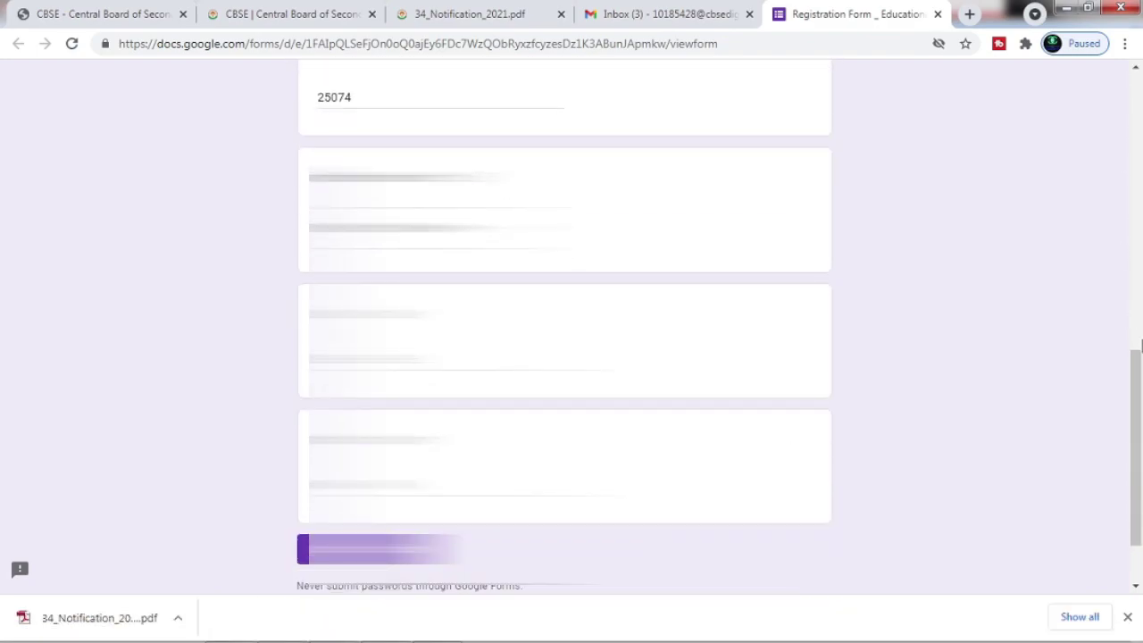
pyautogui.moveTo(1135, 358); pyautogui.dragTo(1137, 312)
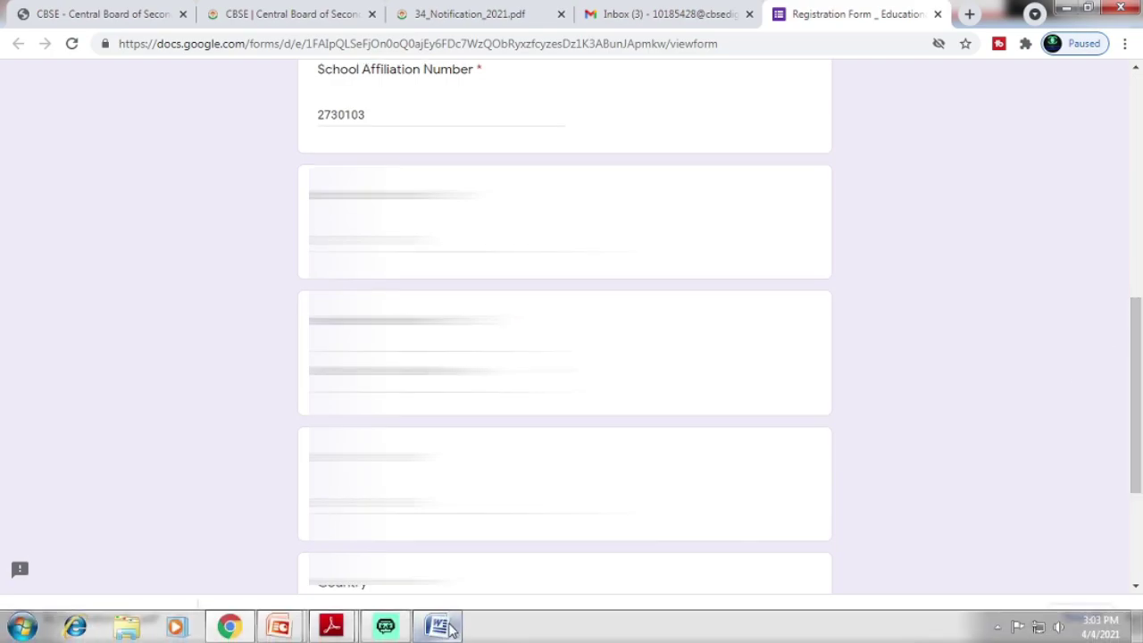
pyautogui.click(437, 625)
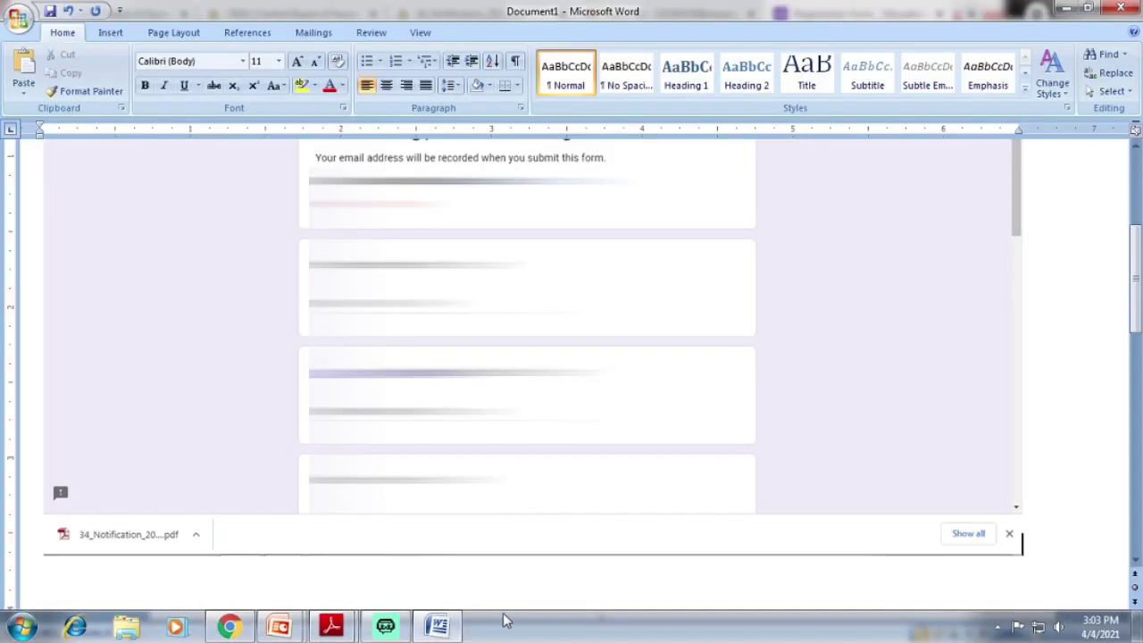
pyautogui.click(1139, 439)
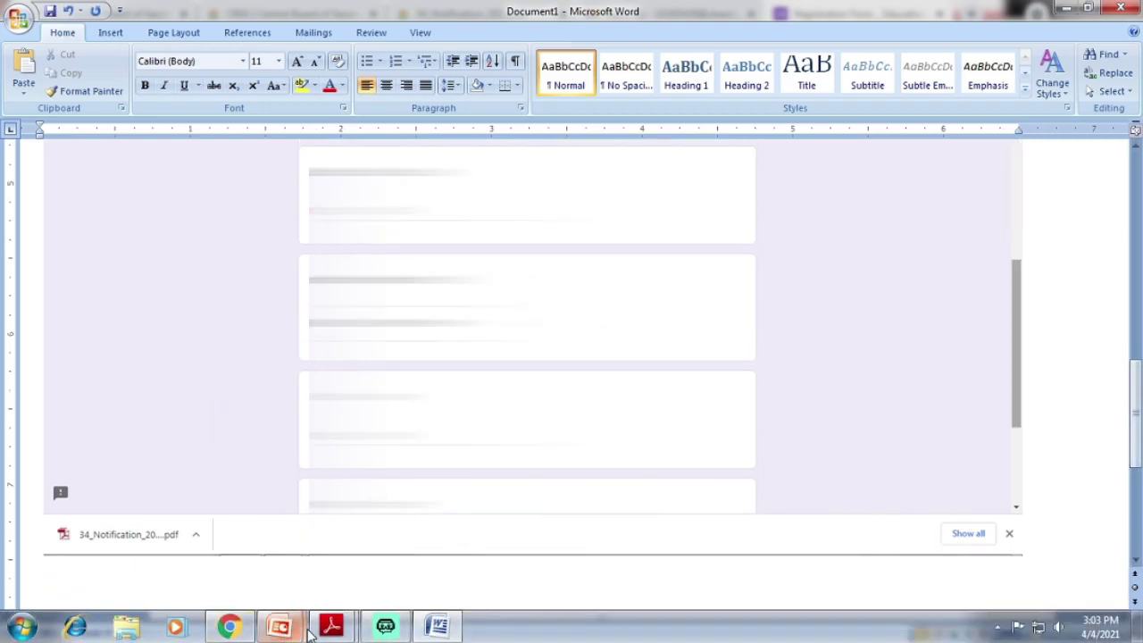
# - Submit the registration form and paste a screenshot of its confirmation page into the Word document on a new line
pyautogui.click(328, 629)
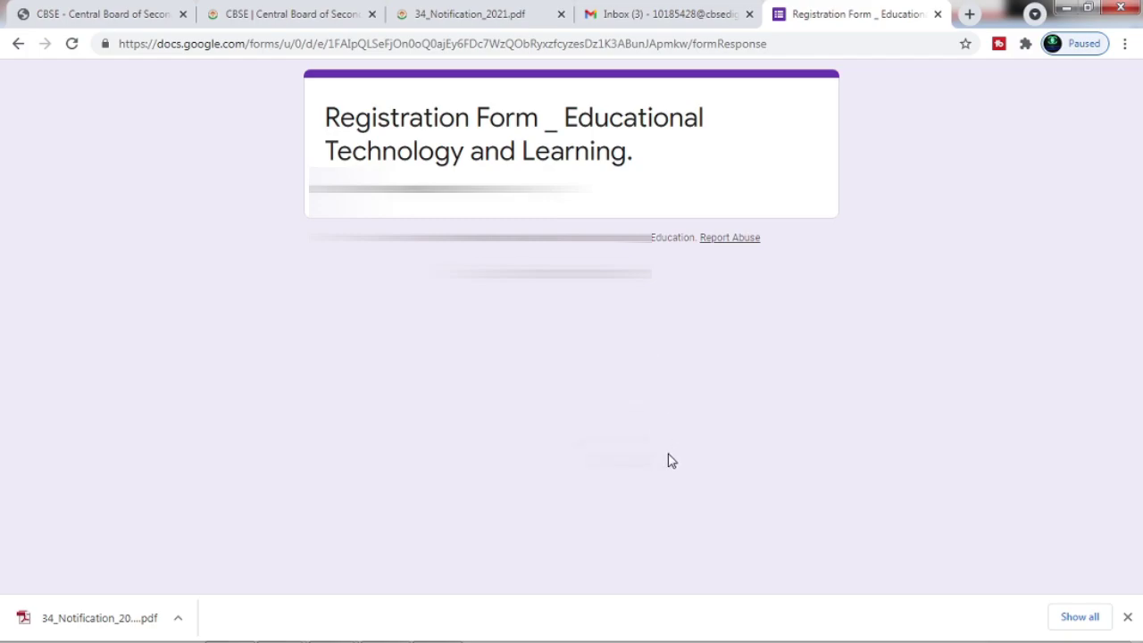
pyautogui.moveTo(76, 640)
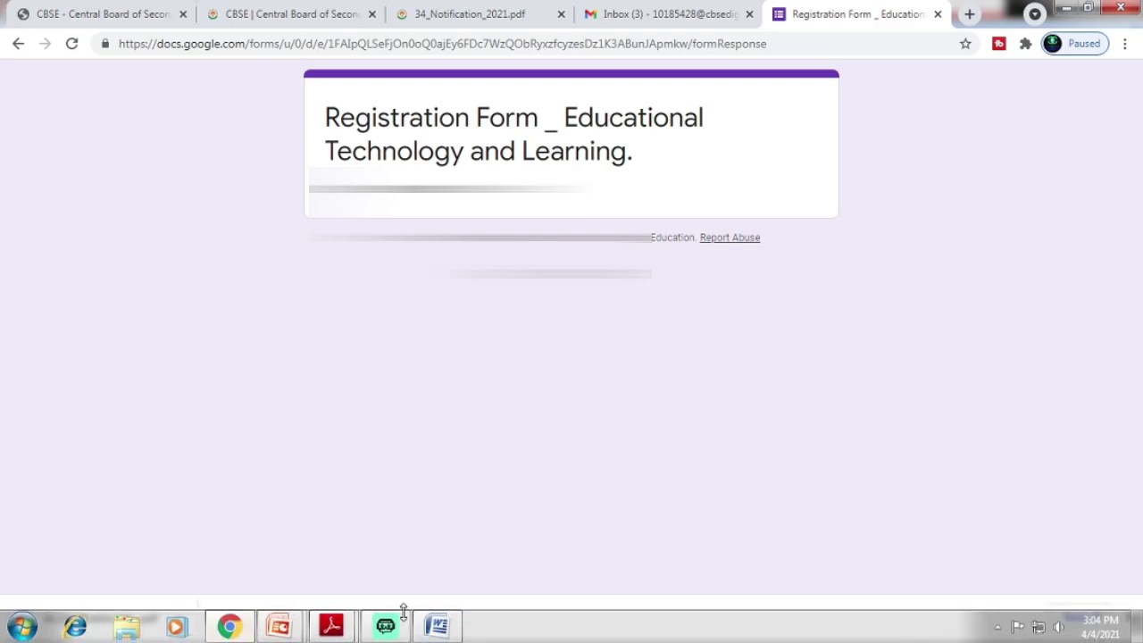
pyautogui.click(436, 626)
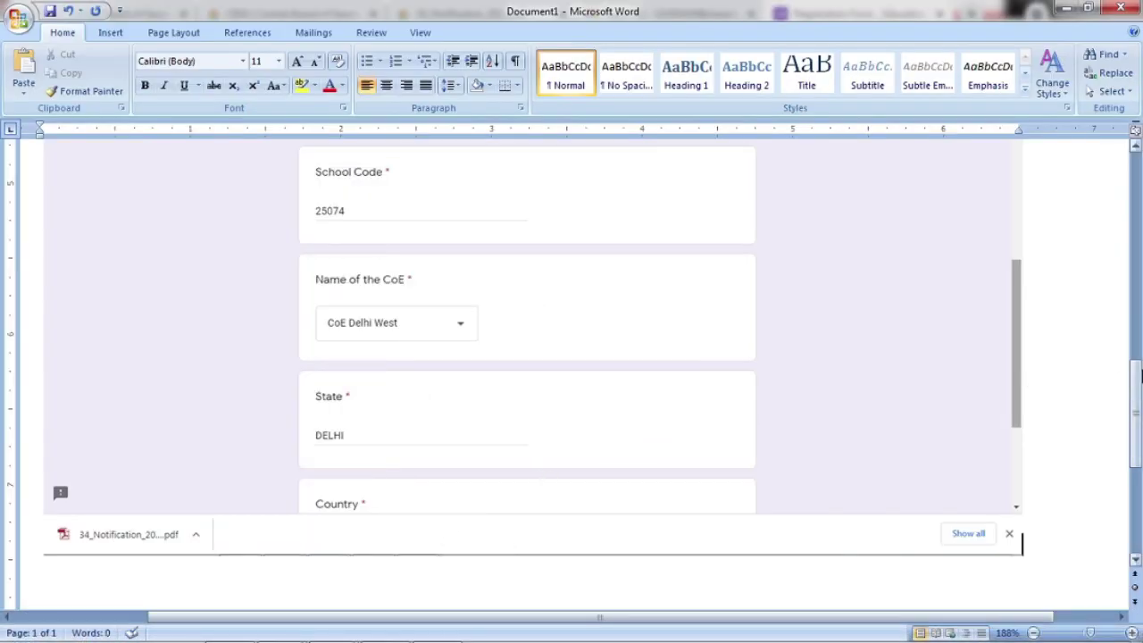
pyautogui.press('Return')
pyautogui.hotkey('ctrl', 'v')
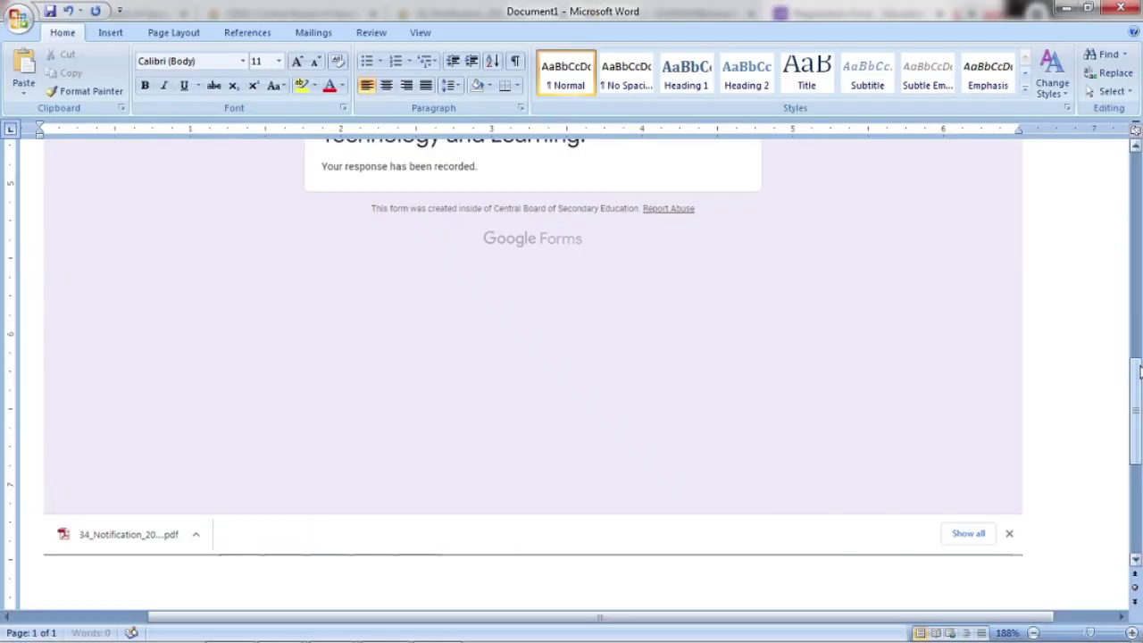
pyautogui.scroll(3, 615, 434)
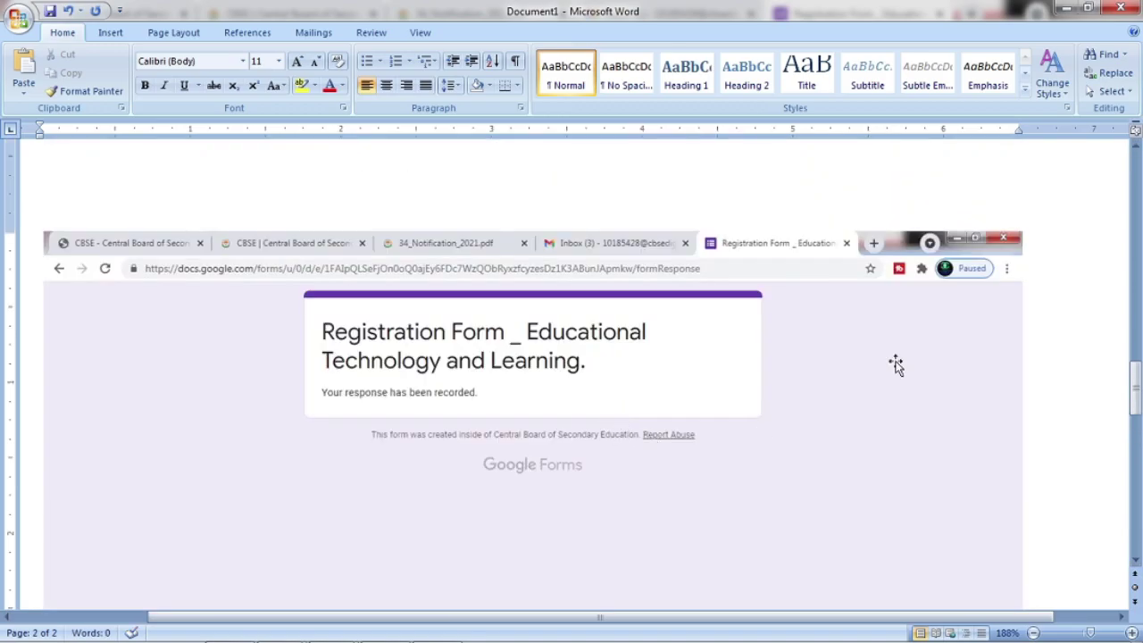
# - Minimise Word, close the submitted form in Chrome and check the Gmail inbox for new mail
pyautogui.click(1056, 8)
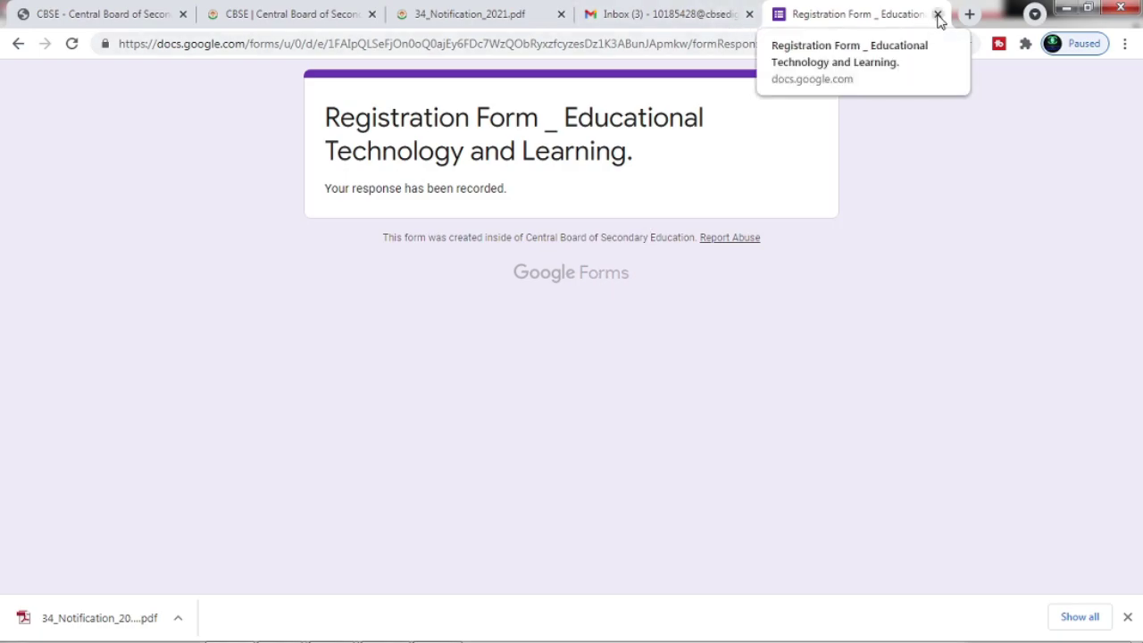
pyautogui.click(938, 15)
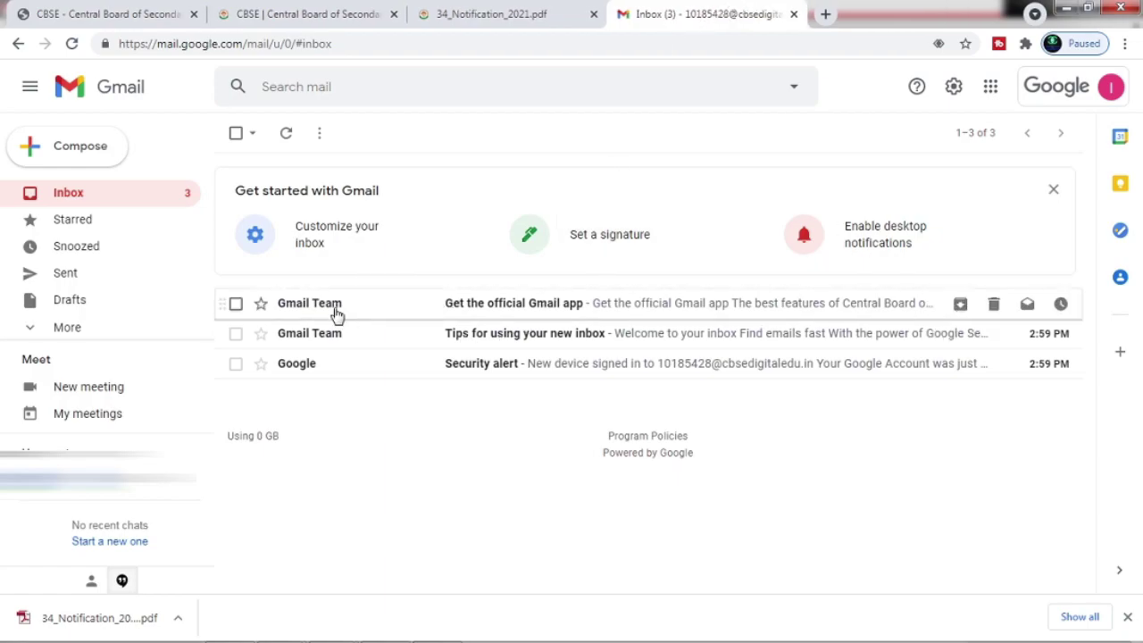
pyautogui.rightClick(472, 199)
pyautogui.click(538, 234)
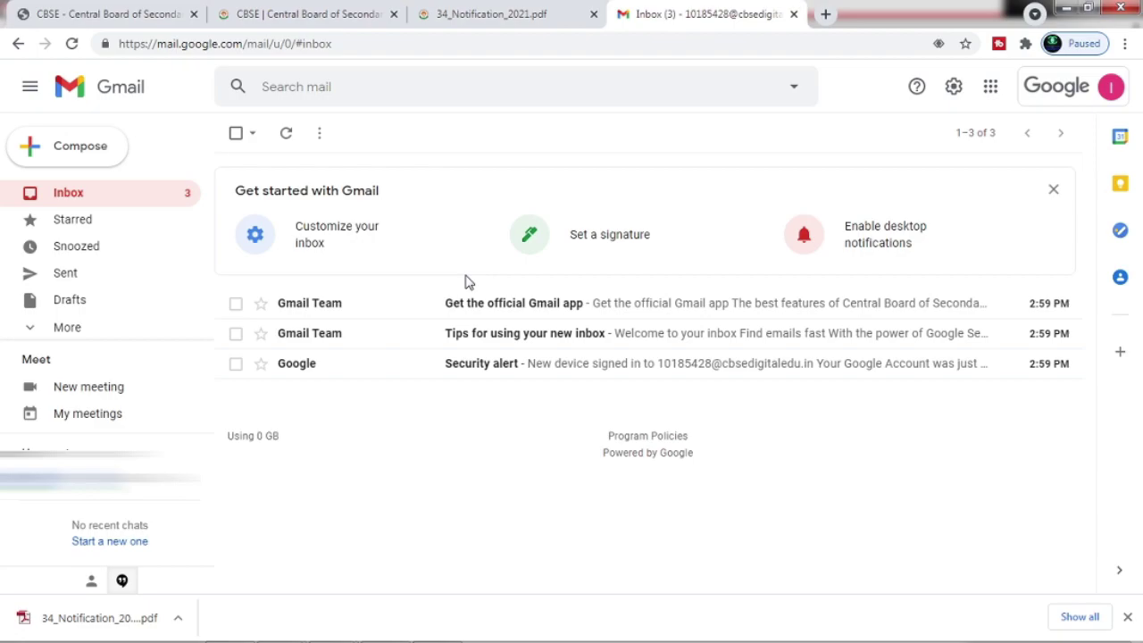
# - Open Google Classroom from Gmail, continue with the cbsedigitaledu.in account, and close Classroom after viewing its class page
pyautogui.click(994, 93)
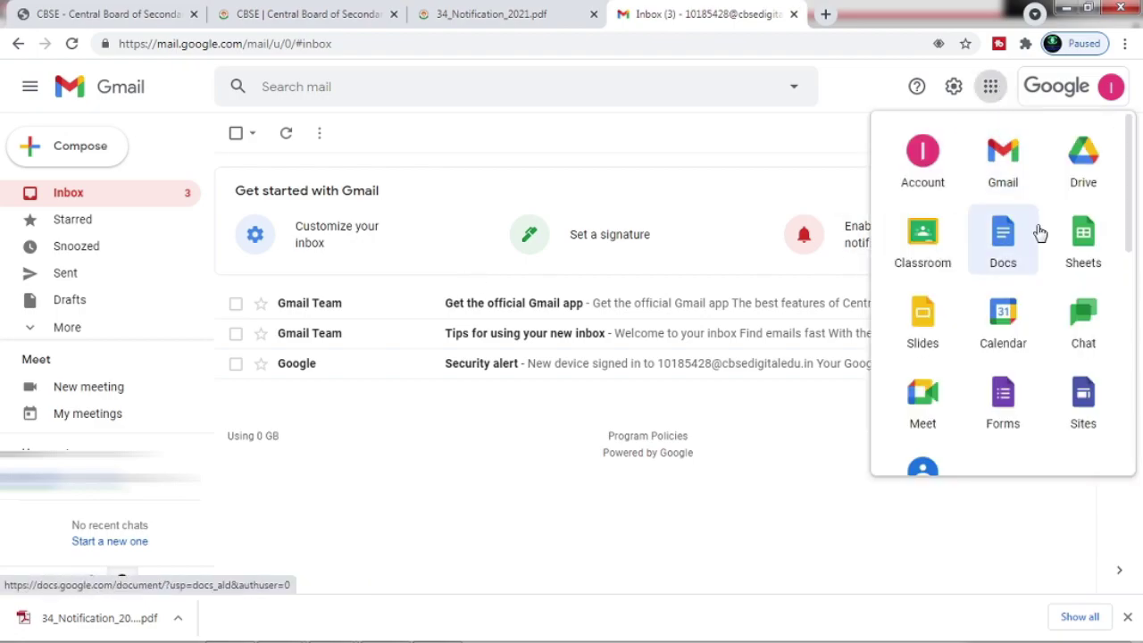
pyautogui.click(922, 258)
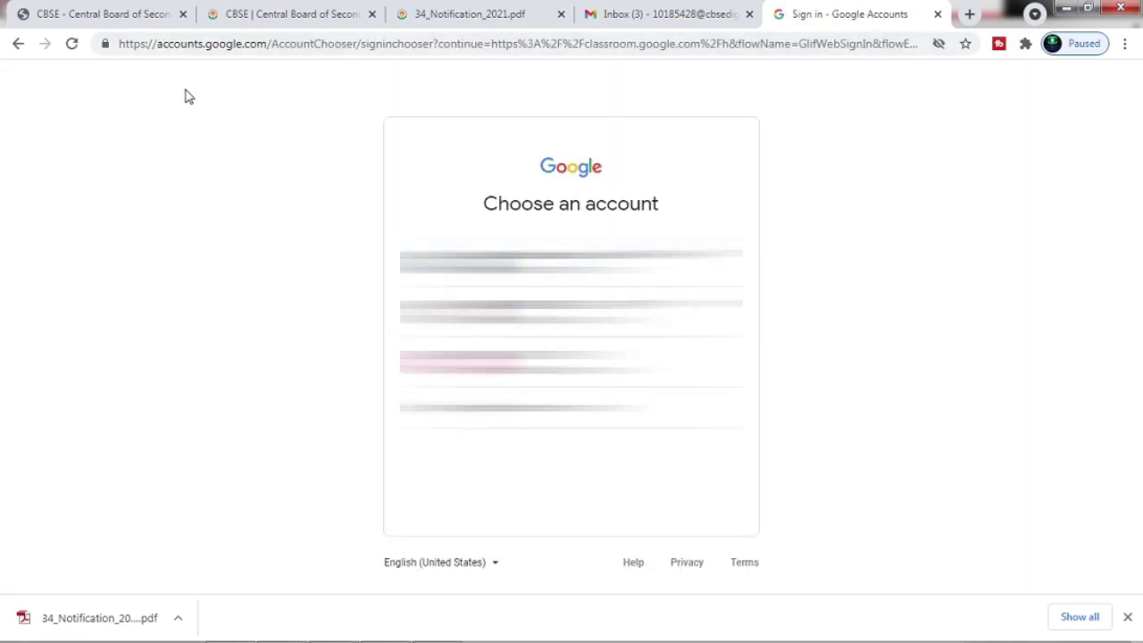
pyautogui.click(18, 42)
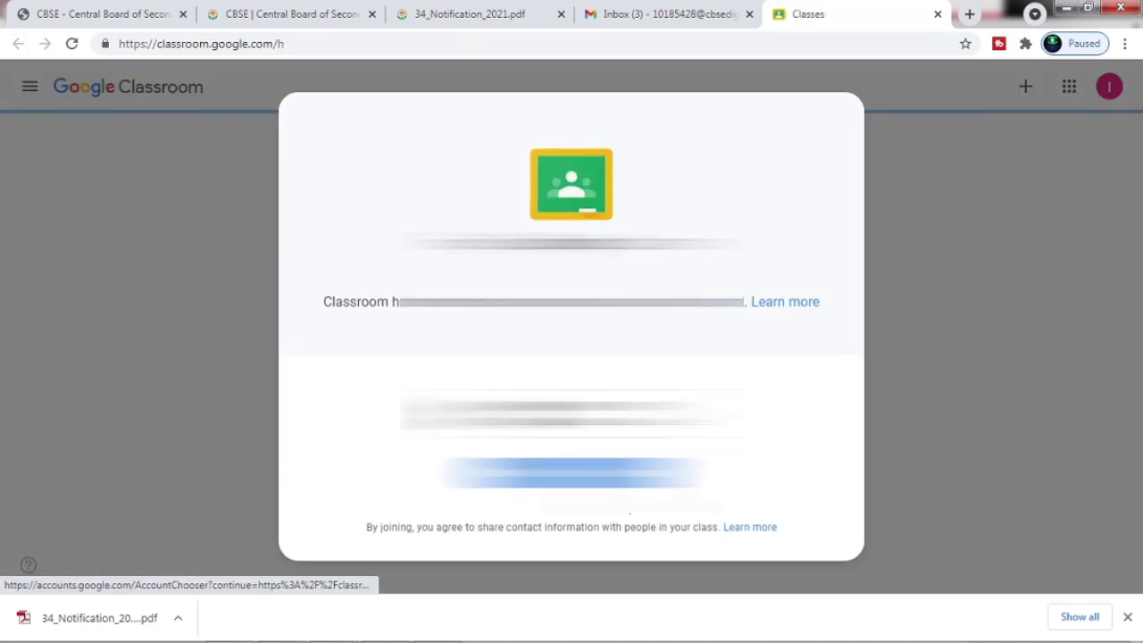
pyautogui.click(572, 473)
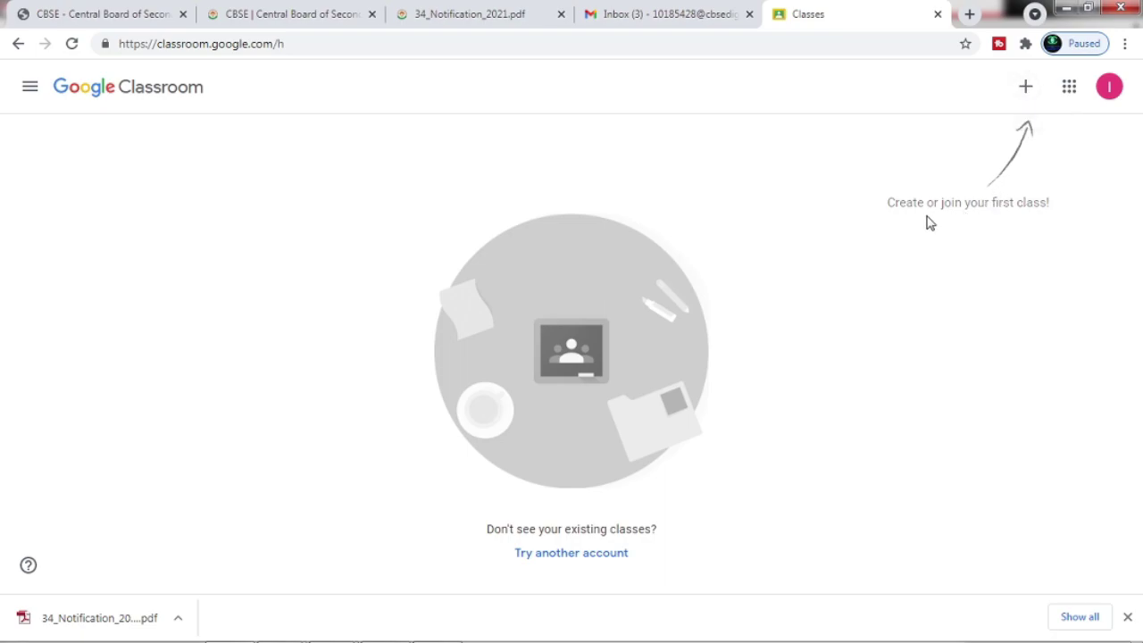
pyautogui.click(937, 15)
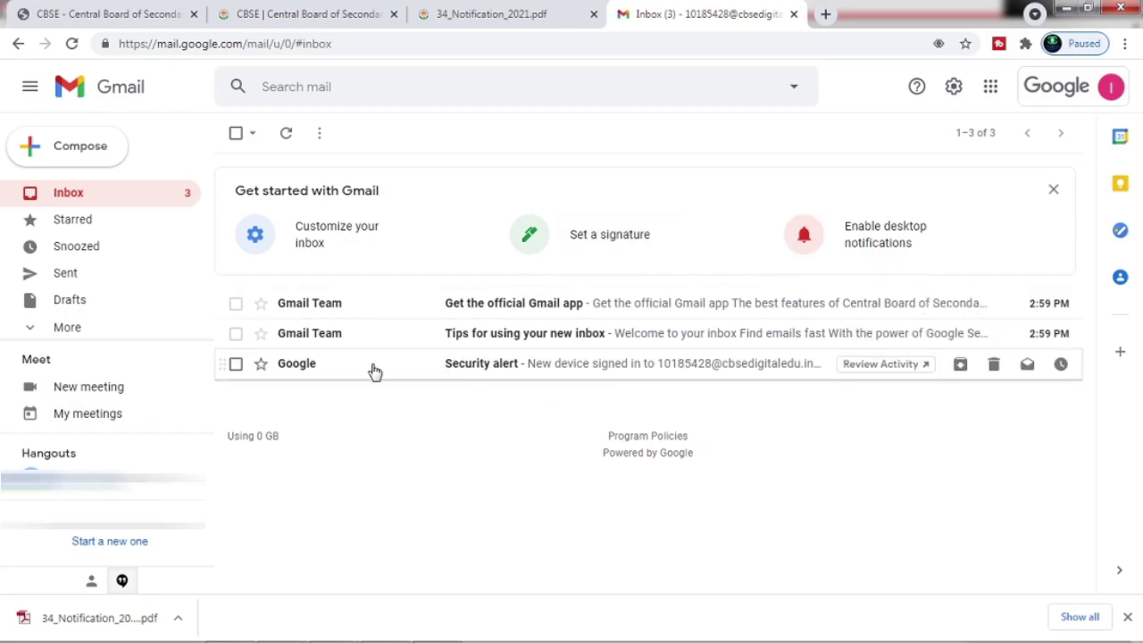
# - Switch to 26_Notification_2021.pdf in Adobe Reader and examine its registration link, webinar schedule, certificate terms and support contact
pyautogui.moveTo(259, 642)
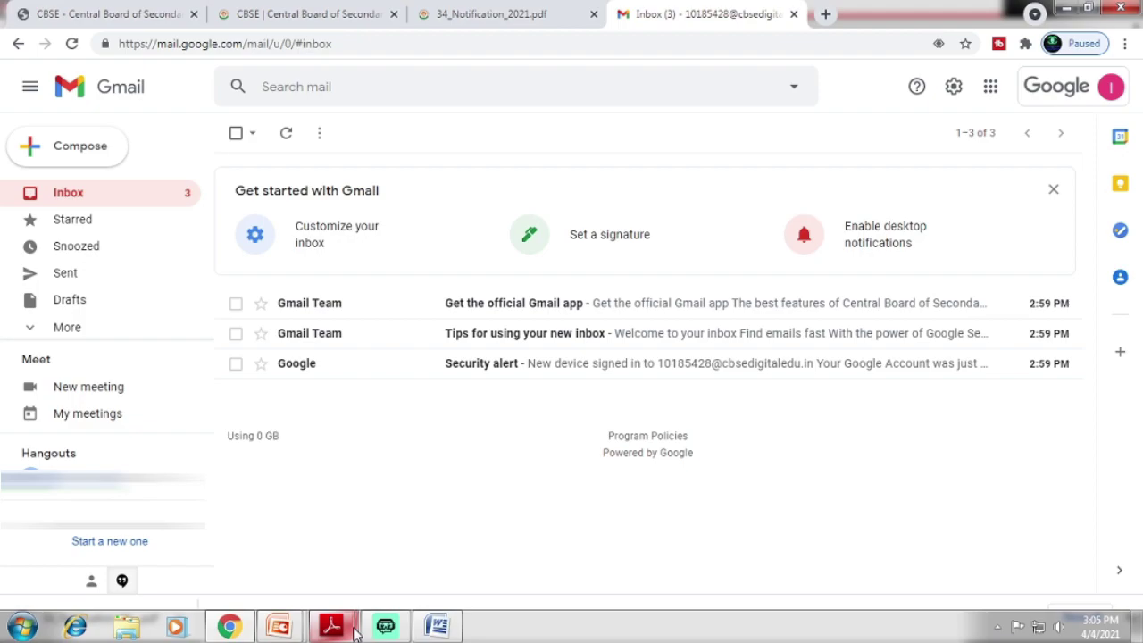
pyautogui.moveTo(332, 628)
pyautogui.click(288, 558)
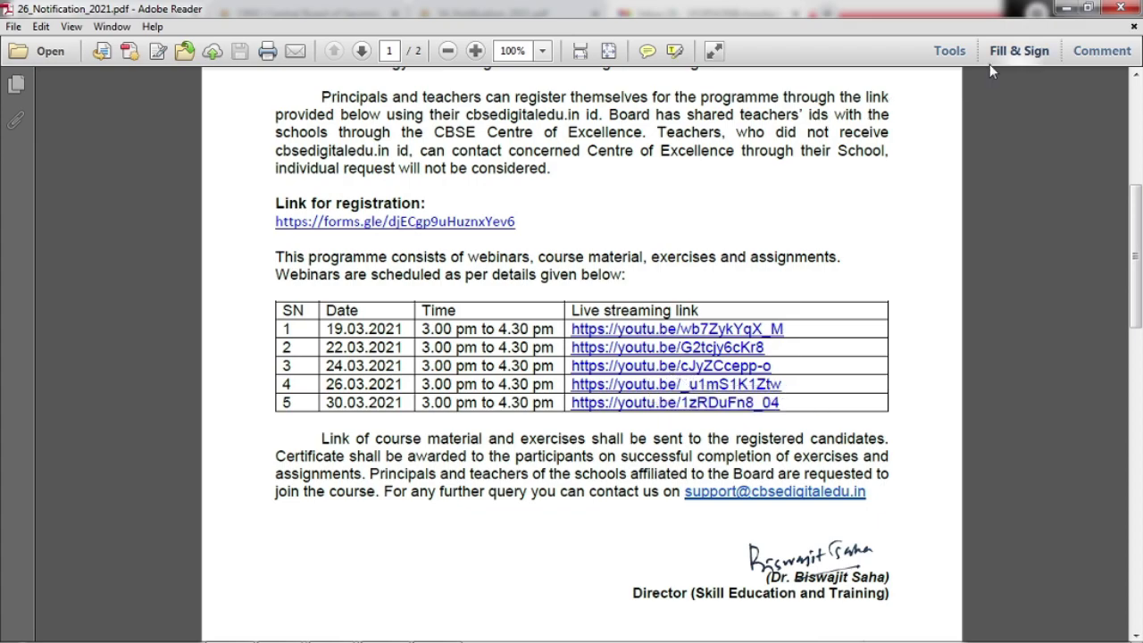
# - Switch back to Gmail in Chrome and sign out of the cbsedigitaledu.in account
pyautogui.moveTo(314, 636)
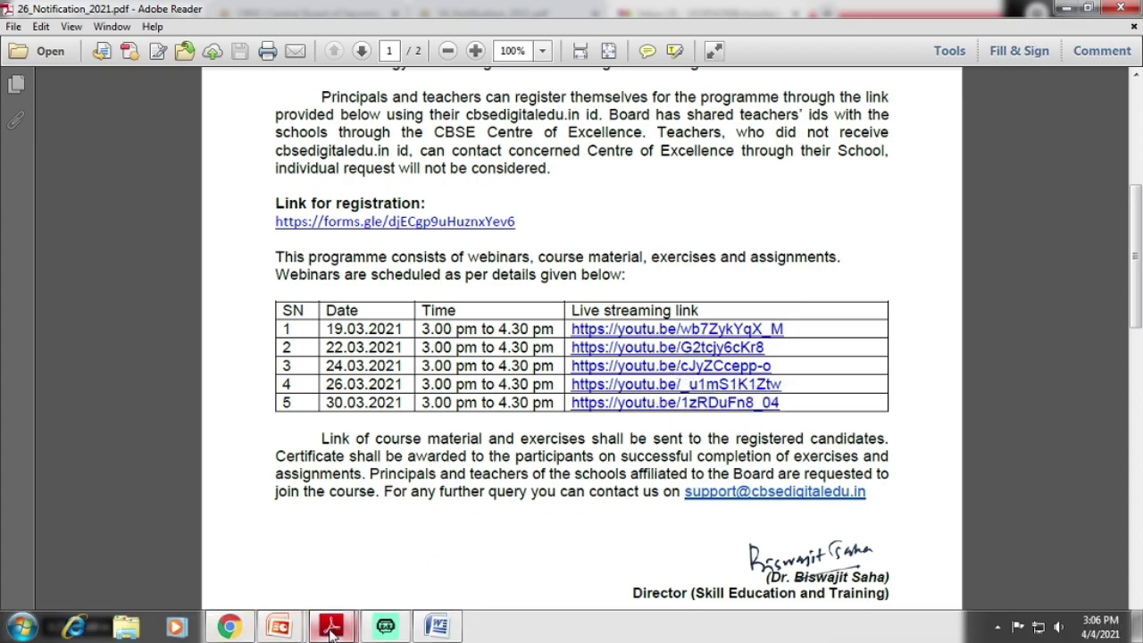
pyautogui.moveTo(245, 632)
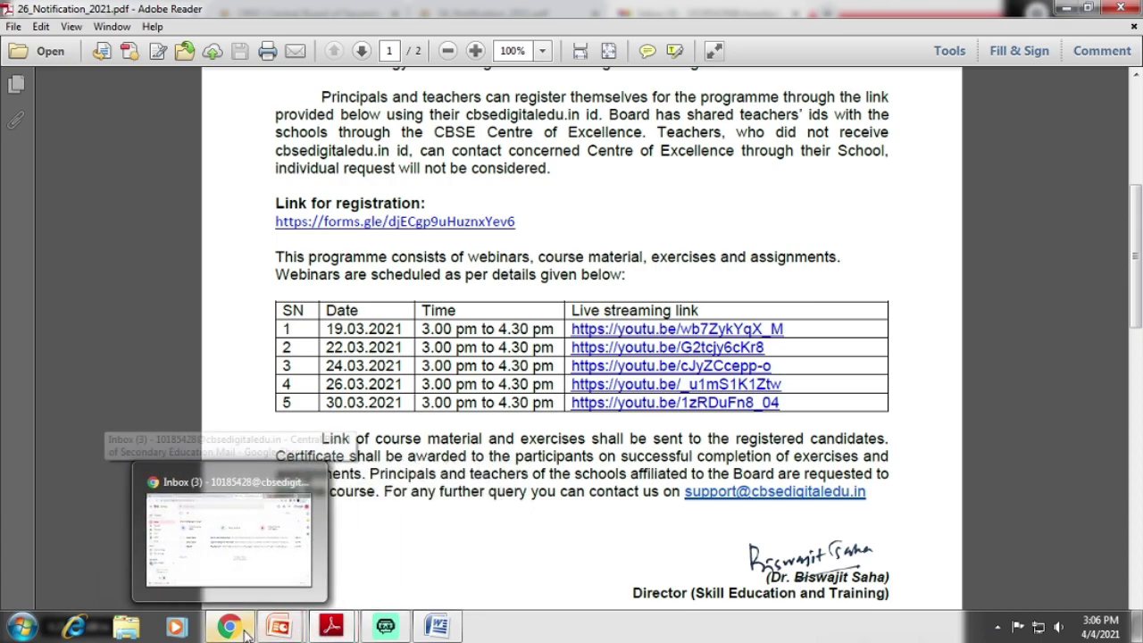
pyautogui.click(245, 631)
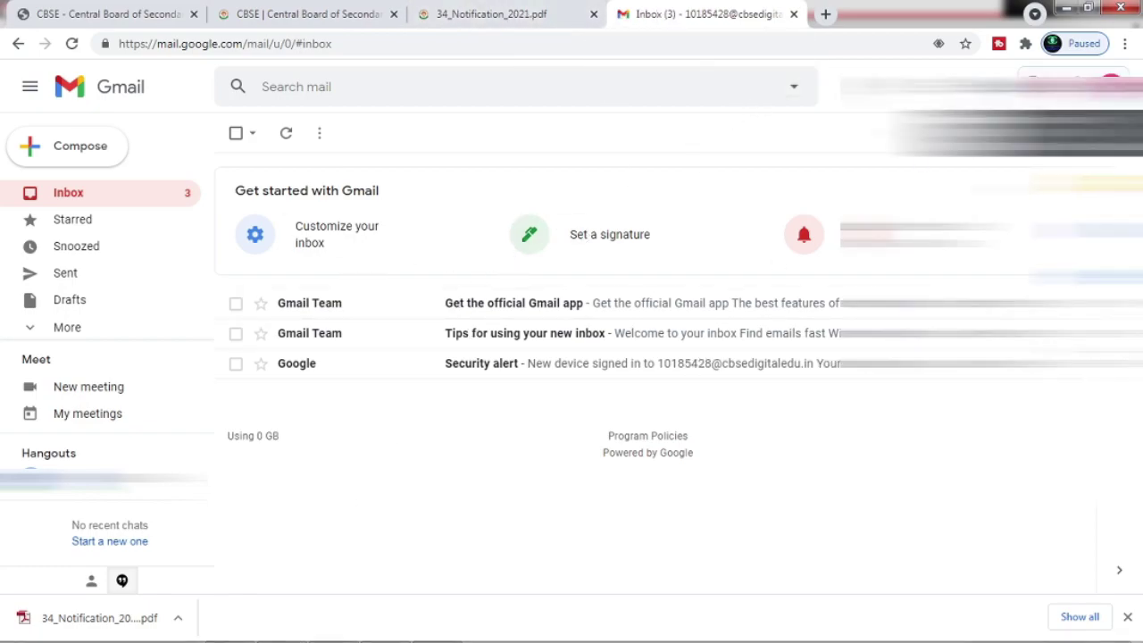
pyautogui.click(1111, 85)
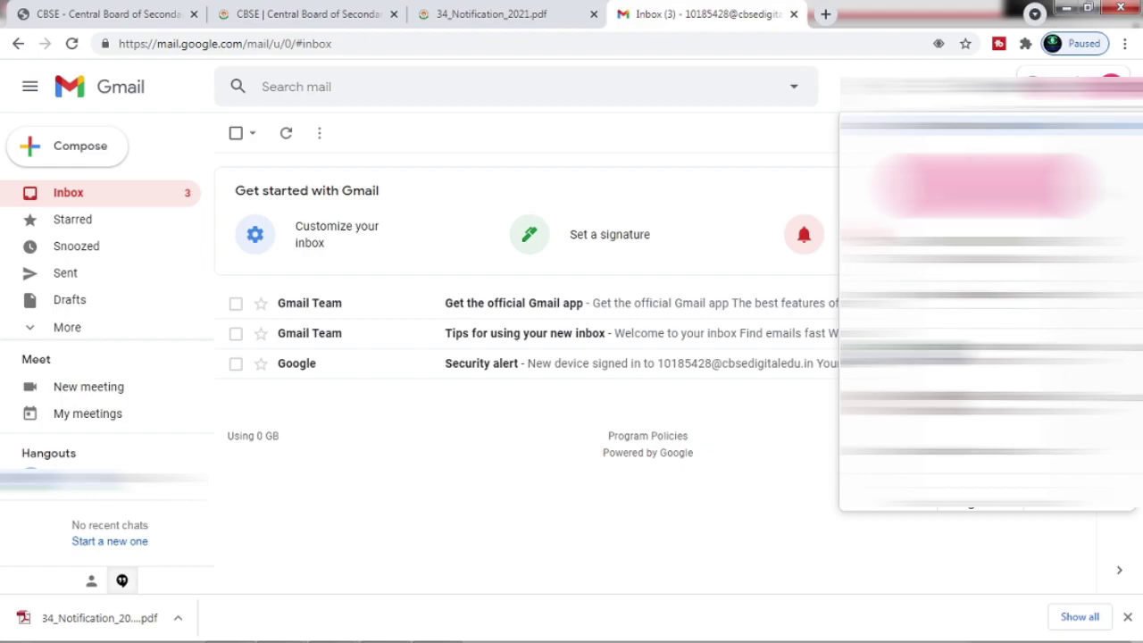
pyautogui.click(979, 513)
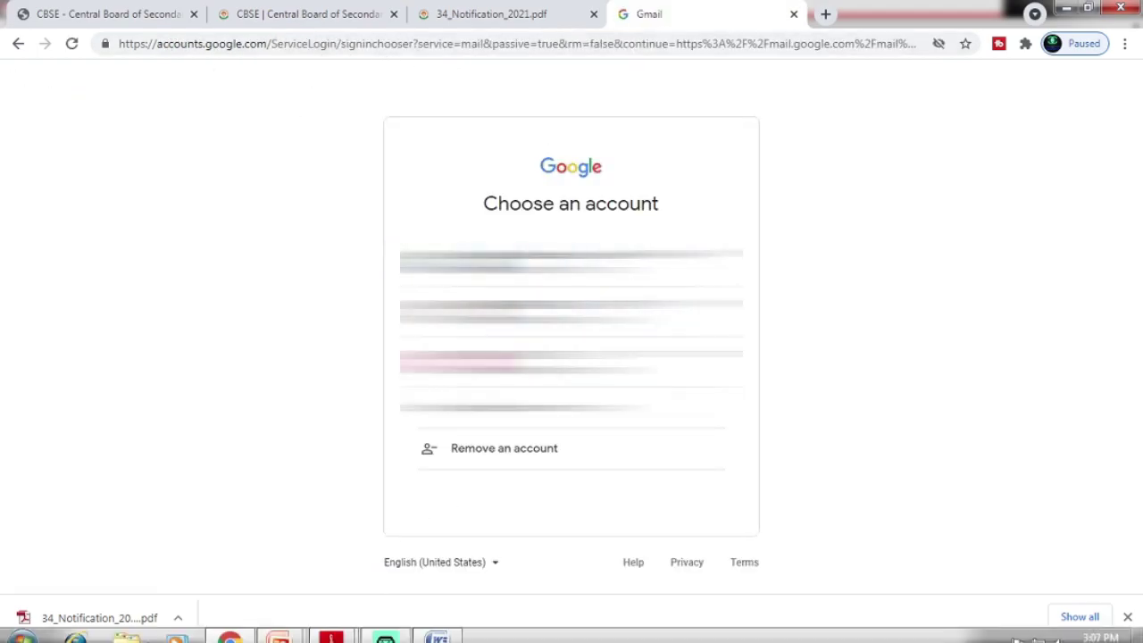
# - Switch to the running PowerPoint slide show on the cbsedigitaledu registration process
pyautogui.moveTo(284, 630)
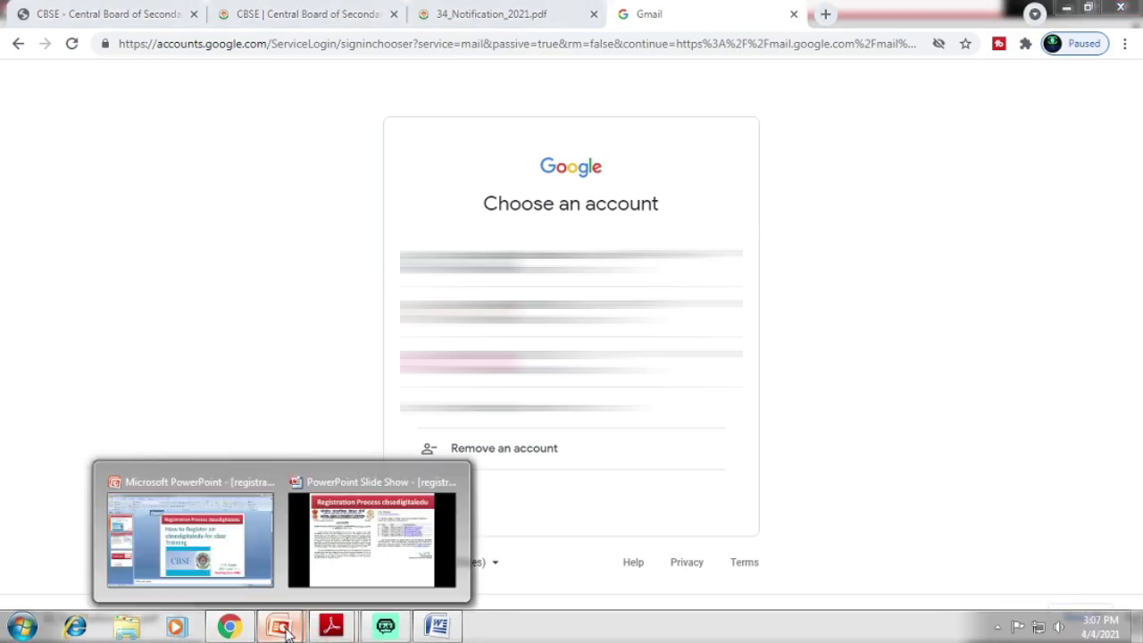
pyautogui.click(403, 550)
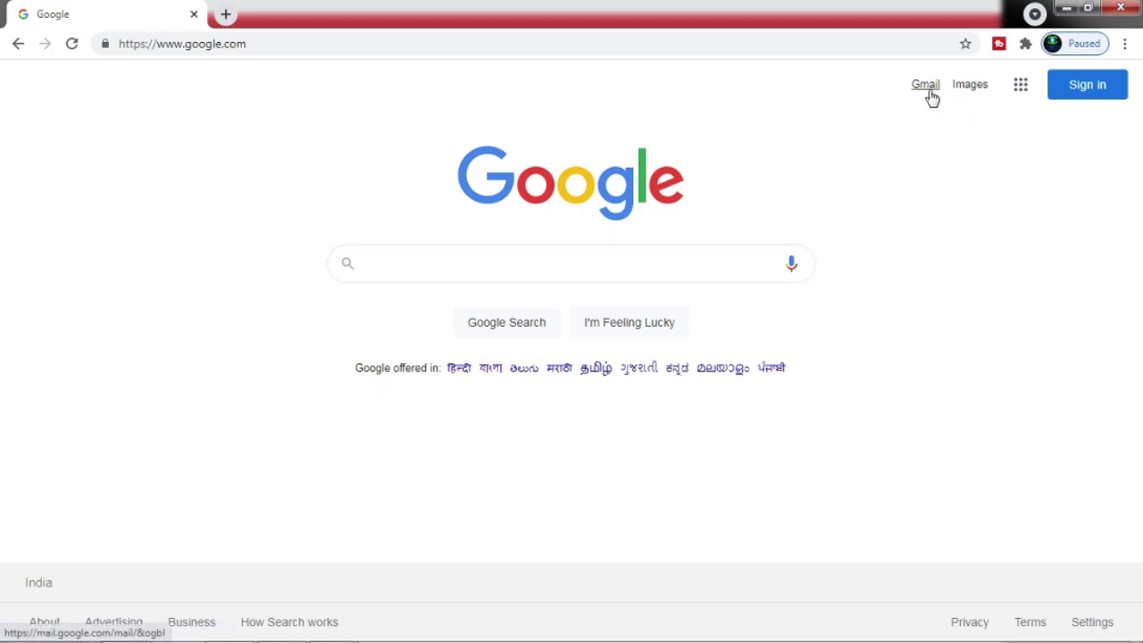
# - Sign in to Google with the saved cbsedigitaledu.in account, submitting the account password, and open its Gmail inbox
pyautogui.click(1086, 90)
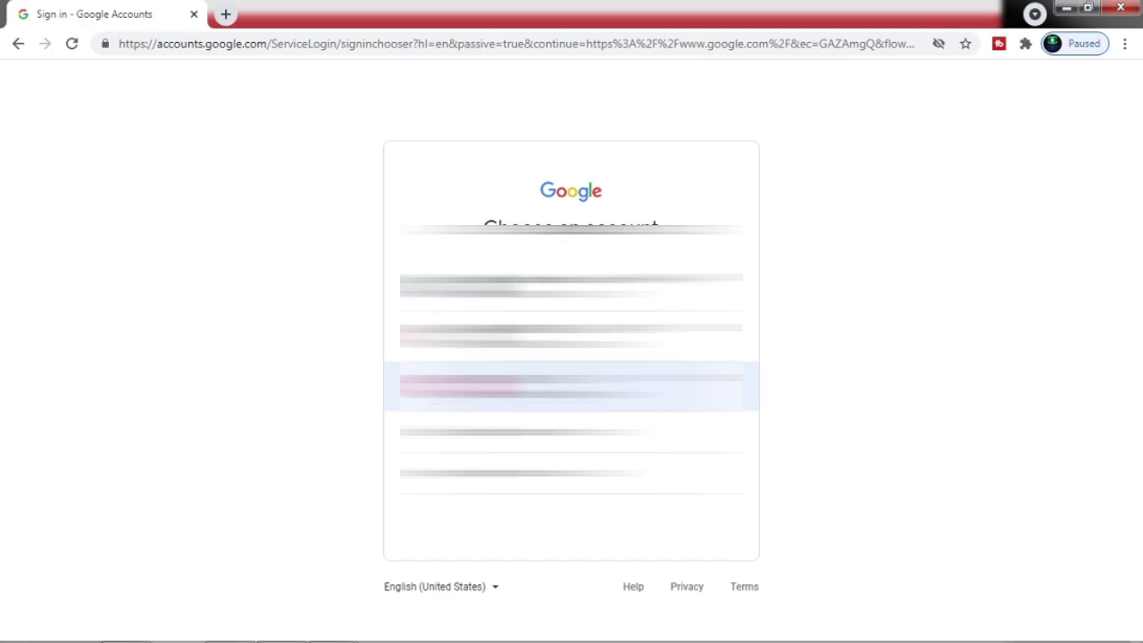
pyautogui.click(571, 337)
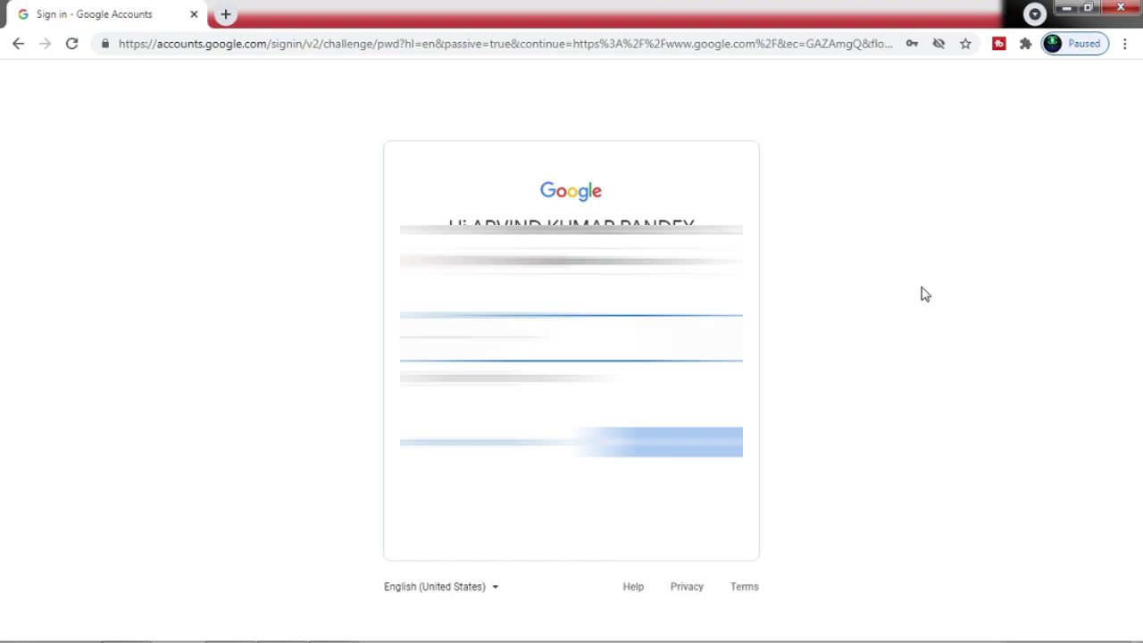
pyautogui.click(694, 441)
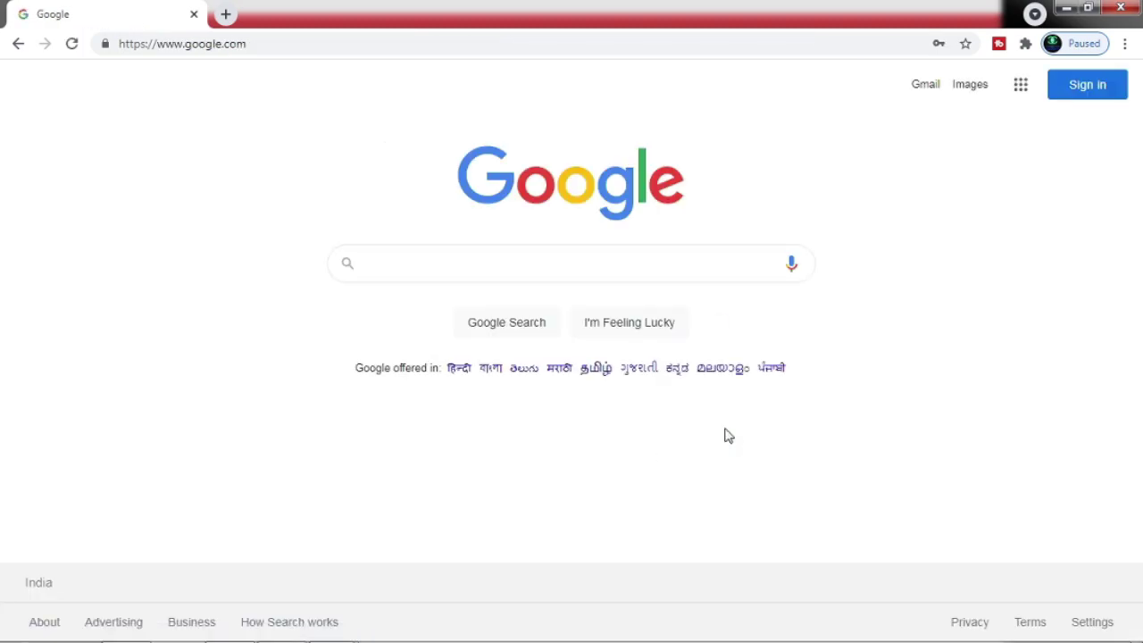
pyautogui.click(929, 88)
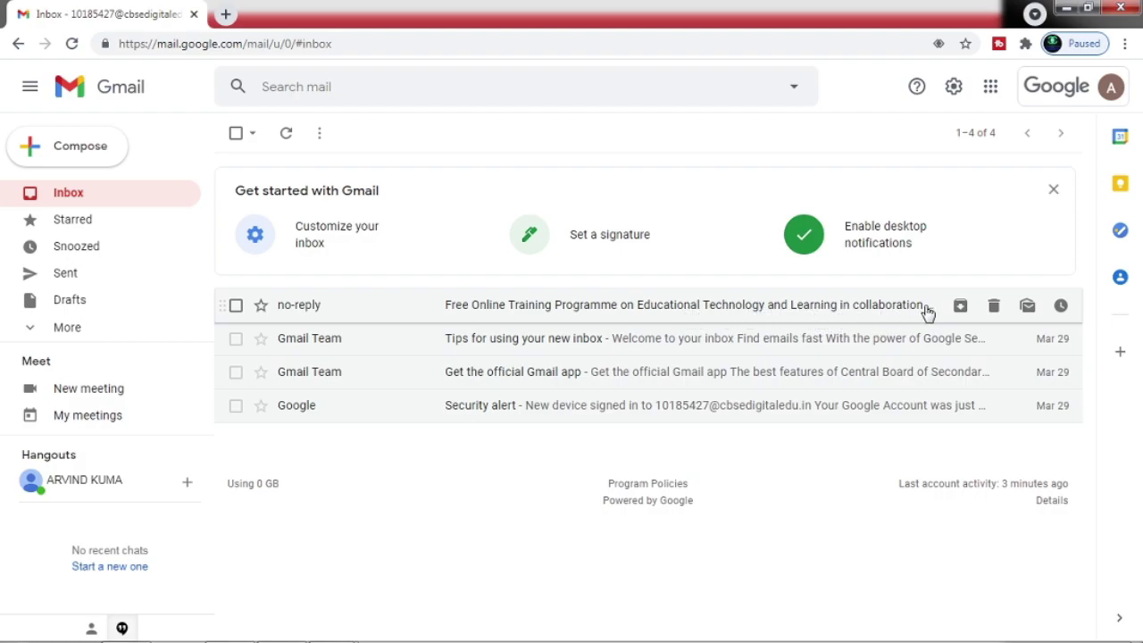
# - Open the no-reply email about the Free Online Training Programme and highlight its Cohort Y Classroom link
pyautogui.click(633, 311)
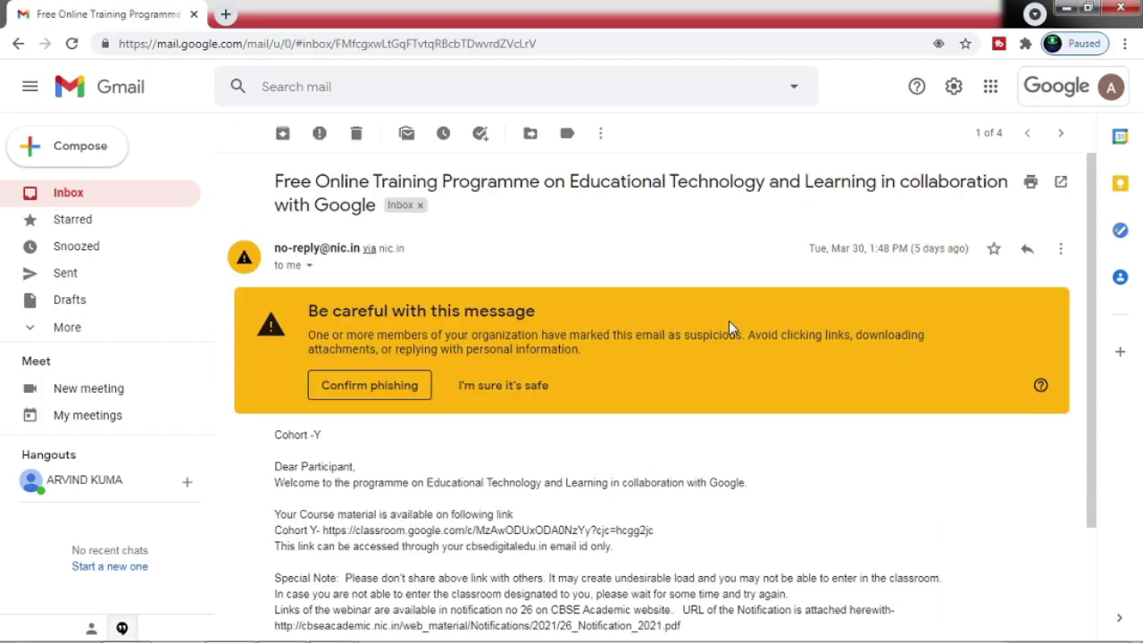
pyautogui.scroll(-2, 290, 384)
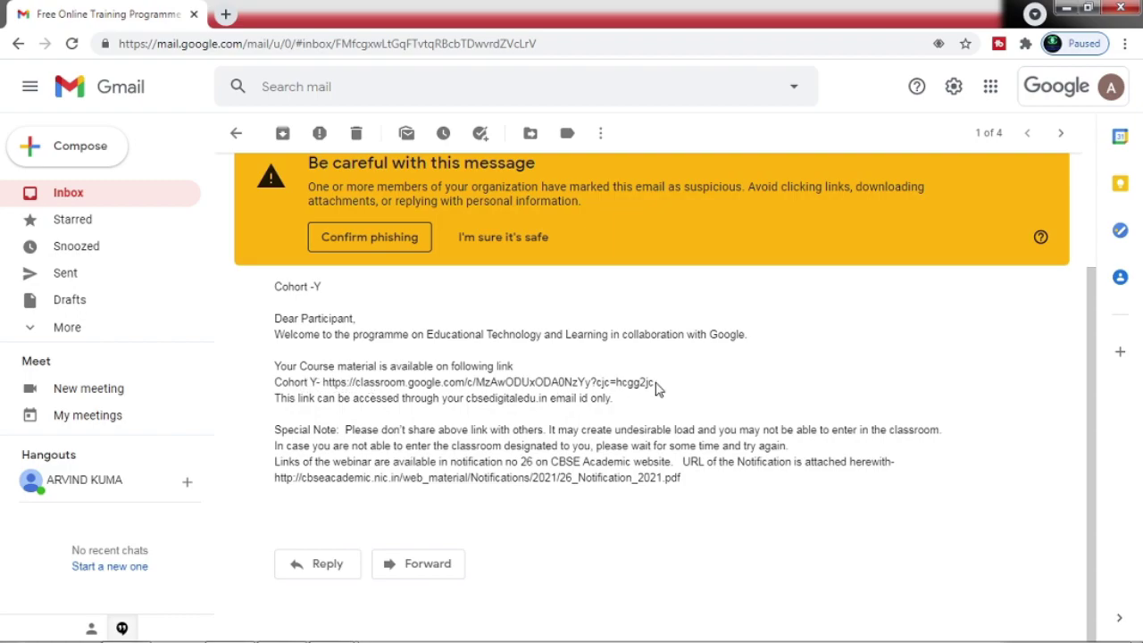
pyautogui.moveTo(655, 381); pyautogui.dragTo(341, 379)
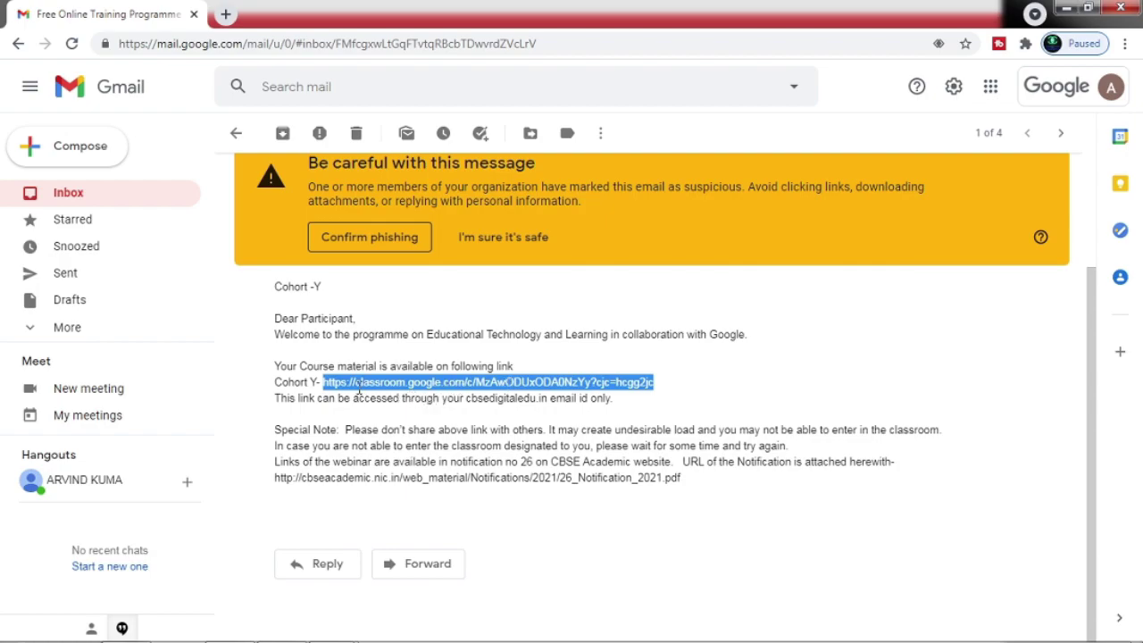
# - Go back to the Google home page and examine the full list of Google apps offered there
pyautogui.click(18, 43)
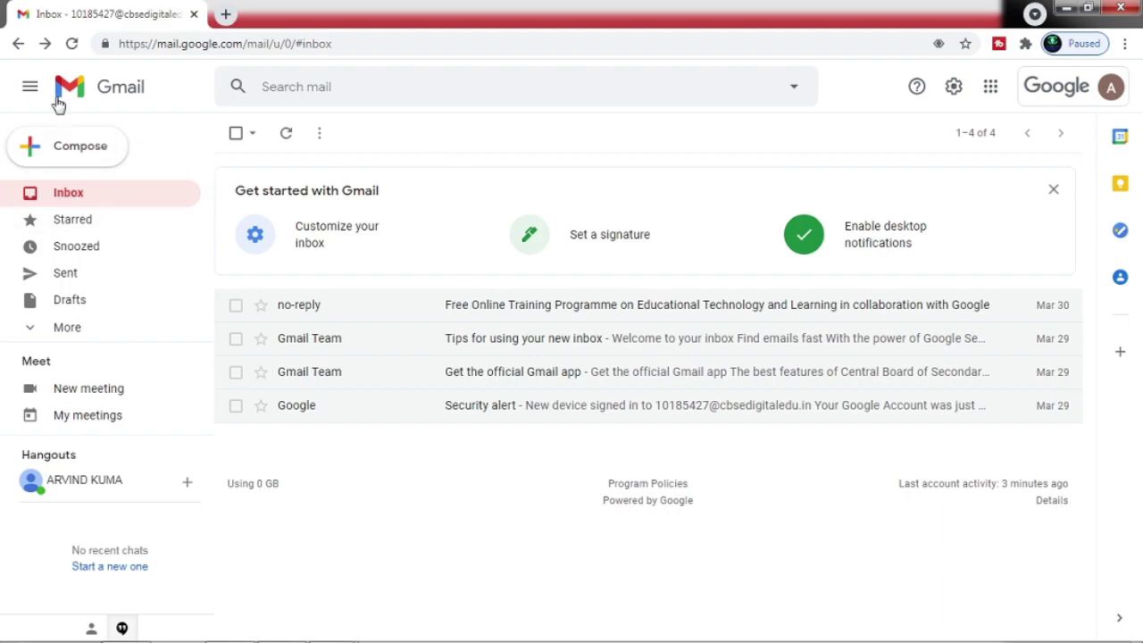
pyautogui.click(17, 43)
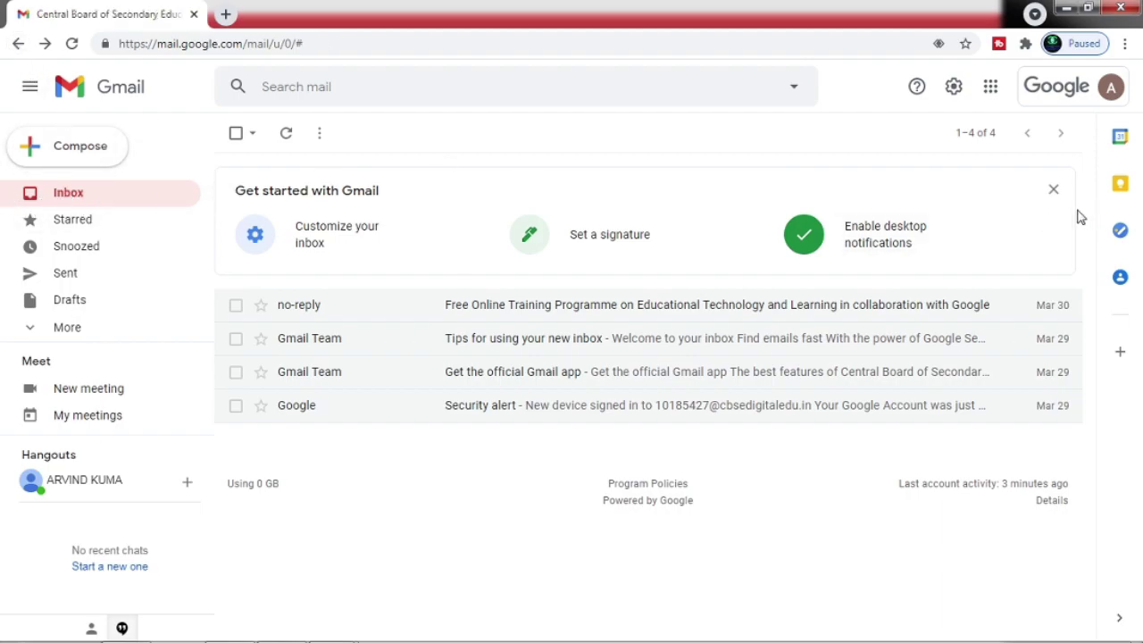
pyautogui.click(17, 43)
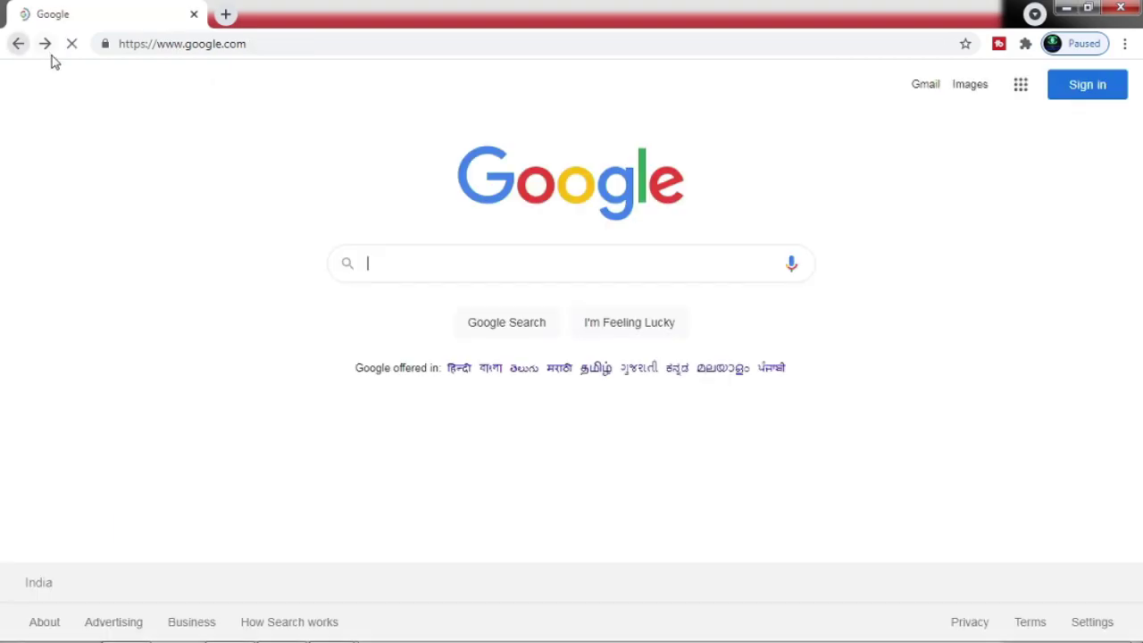
pyautogui.click(1021, 88)
pyautogui.scroll(-3, 956, 360)
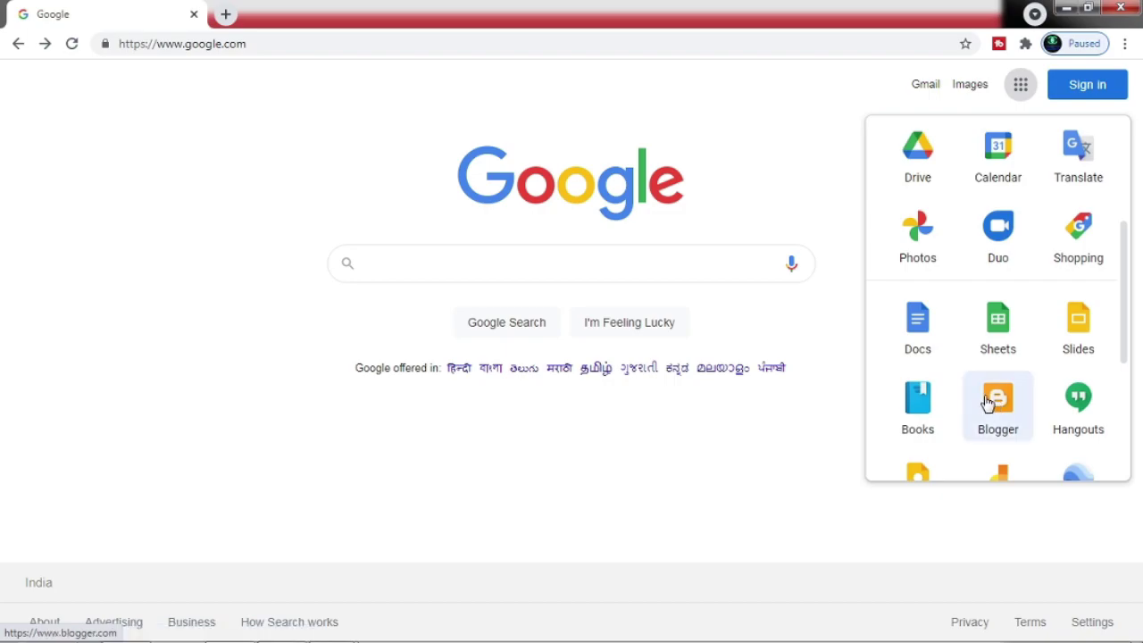
pyautogui.scroll(3, 965, 383)
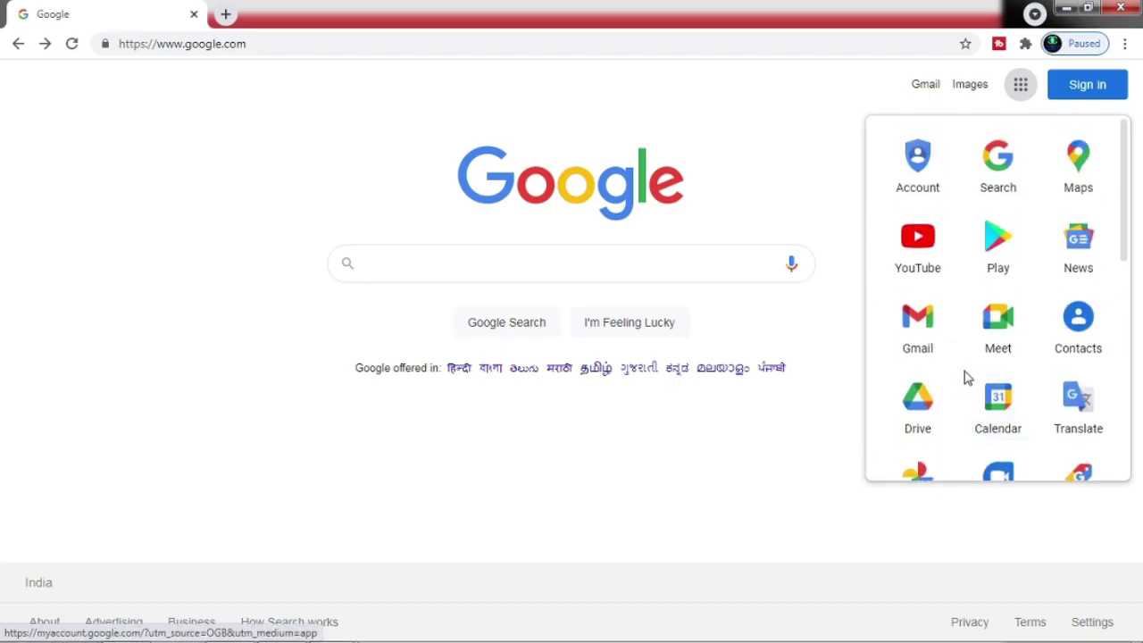
pyautogui.scroll(-3, 985, 371)
pyautogui.scroll(-3, 987, 372)
pyautogui.scroll(6, 986, 371)
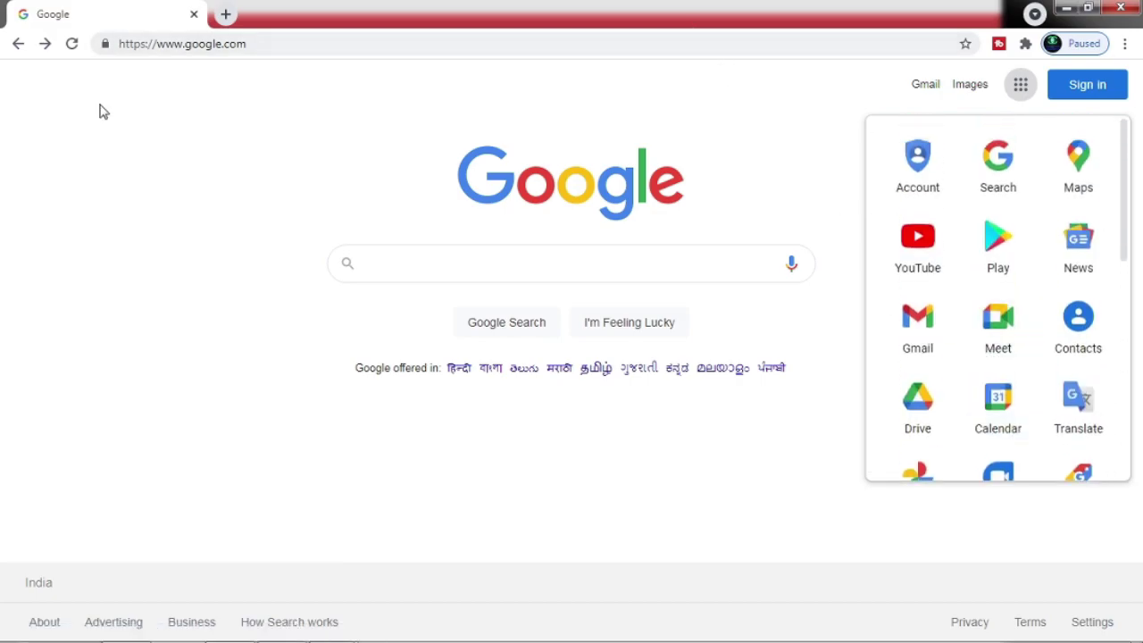
# - Return to the Gmail inbox and open Google Classroom from its Google apps
pyautogui.click(44, 43)
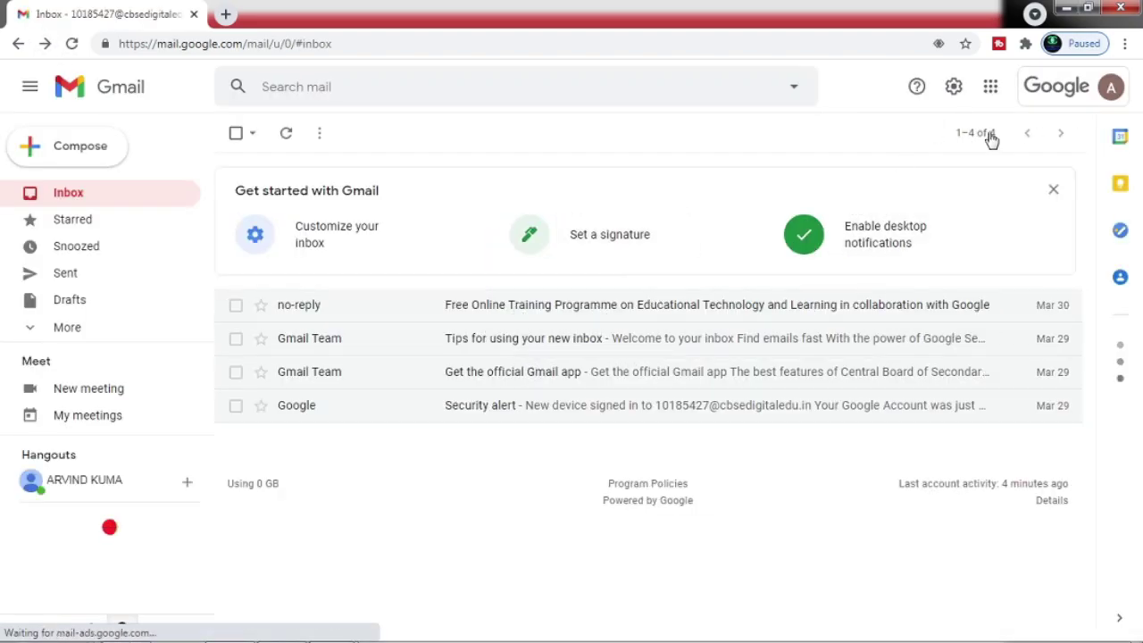
pyautogui.click(991, 87)
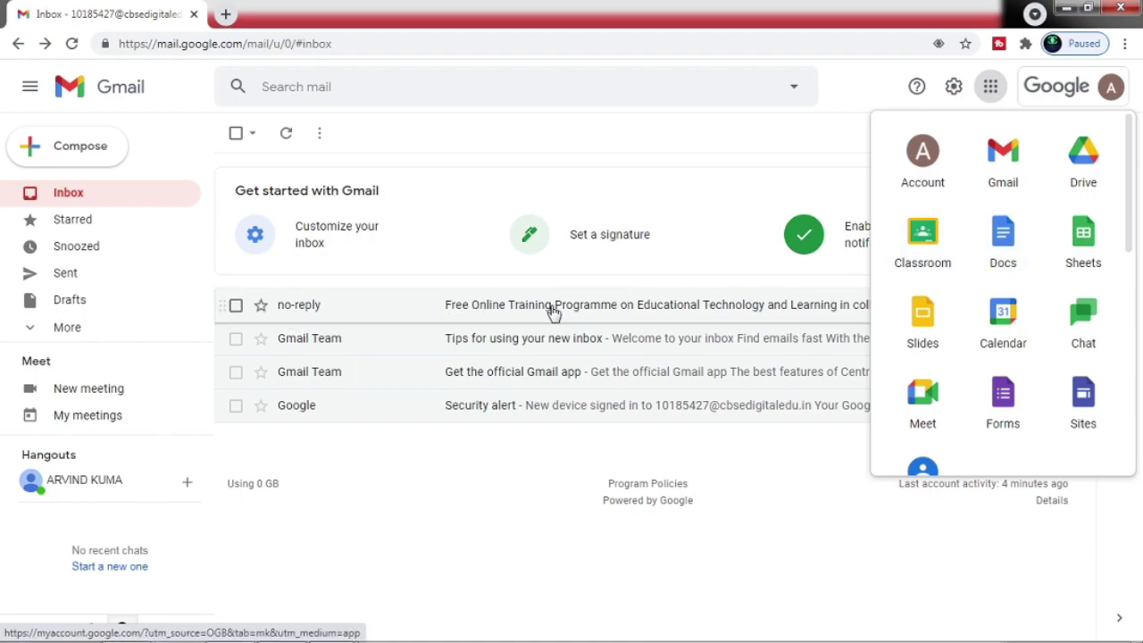
pyautogui.click(933, 257)
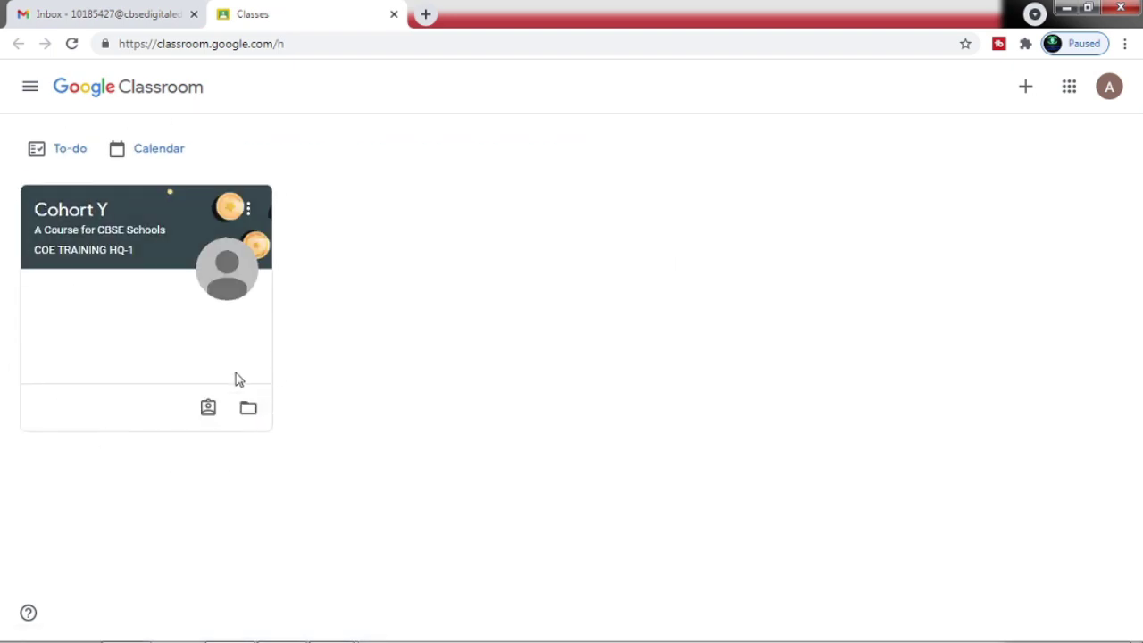
# - Open your work for Cohort Y and view the details of Lesson/Concept Plan Submission for Certification
pyautogui.click(210, 409)
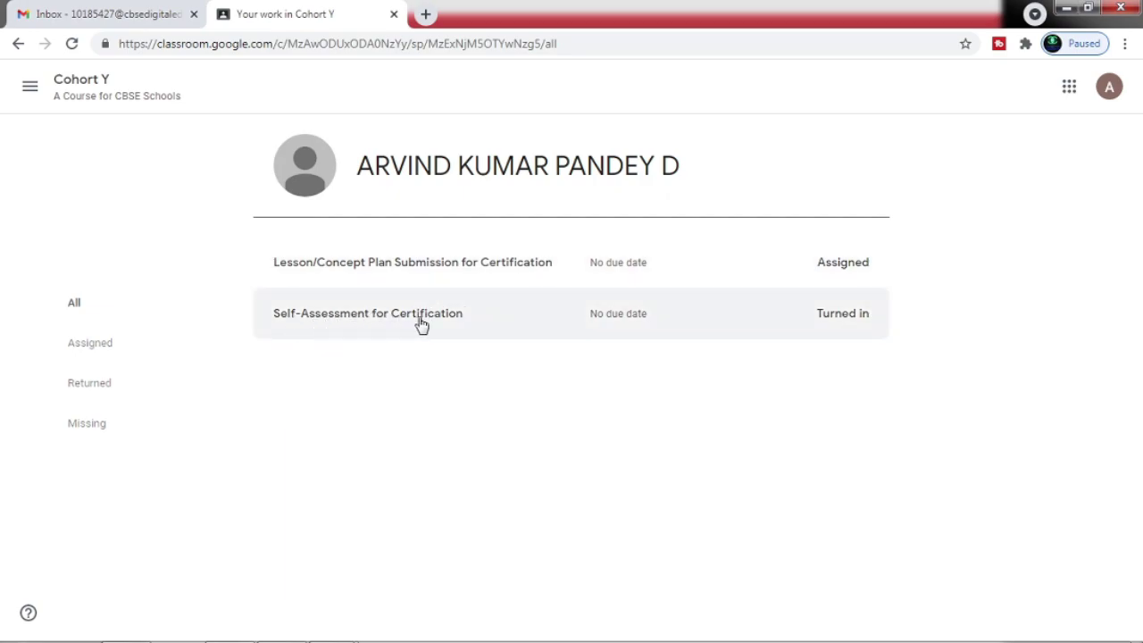
pyautogui.click(404, 268)
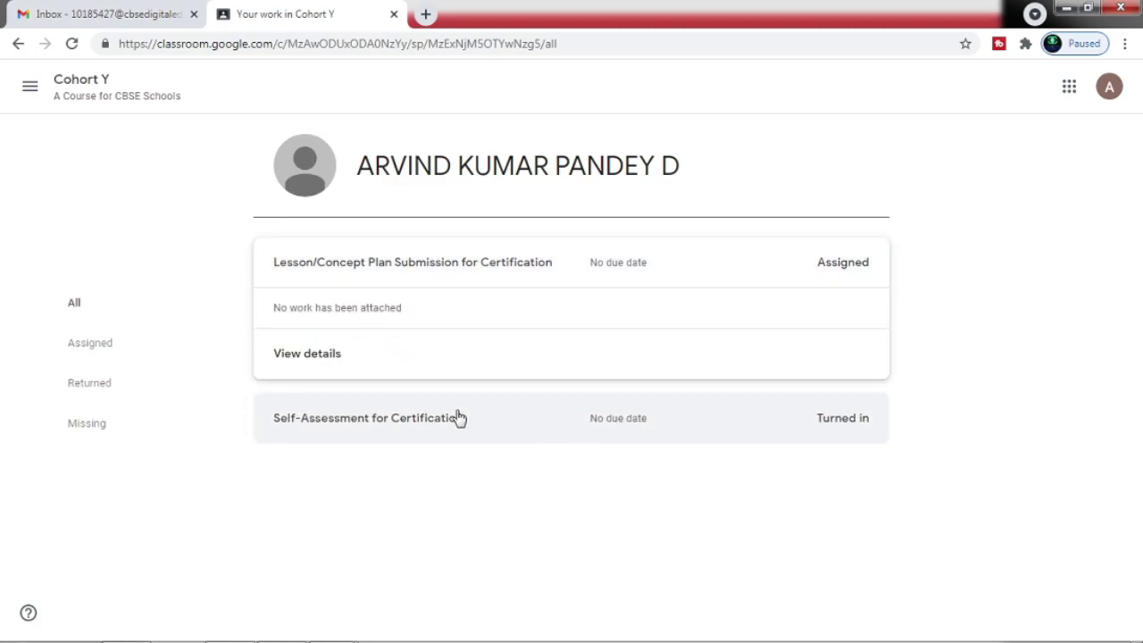
pyautogui.click(314, 361)
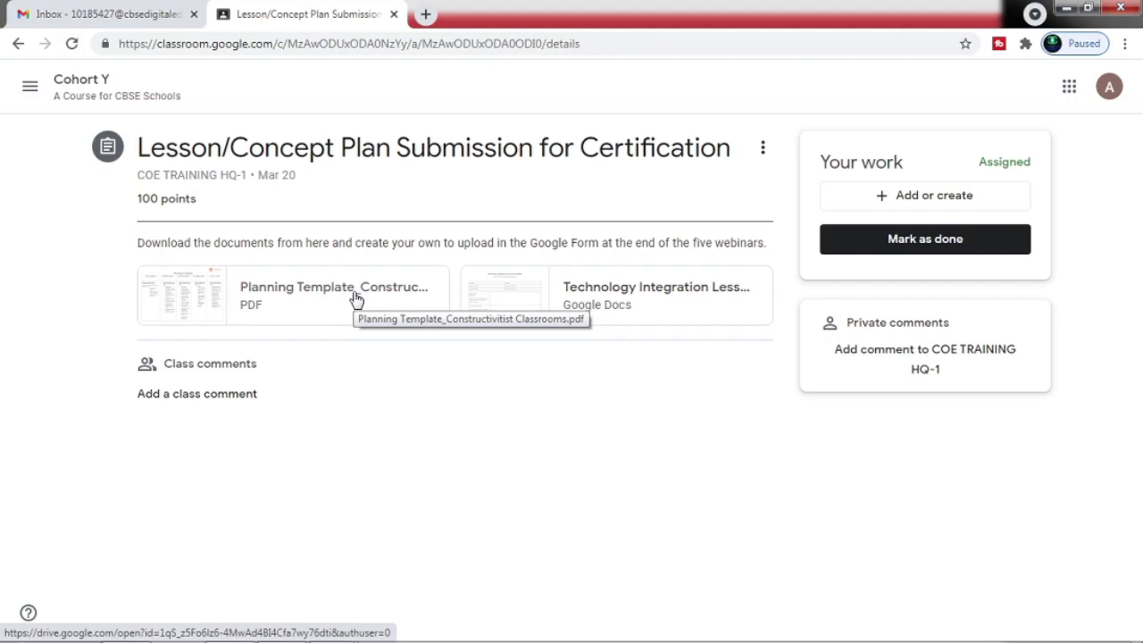
# - Open the attached Technology Integration Lesson Plan Template in Google Docs and look through its sections
pyautogui.click(639, 295)
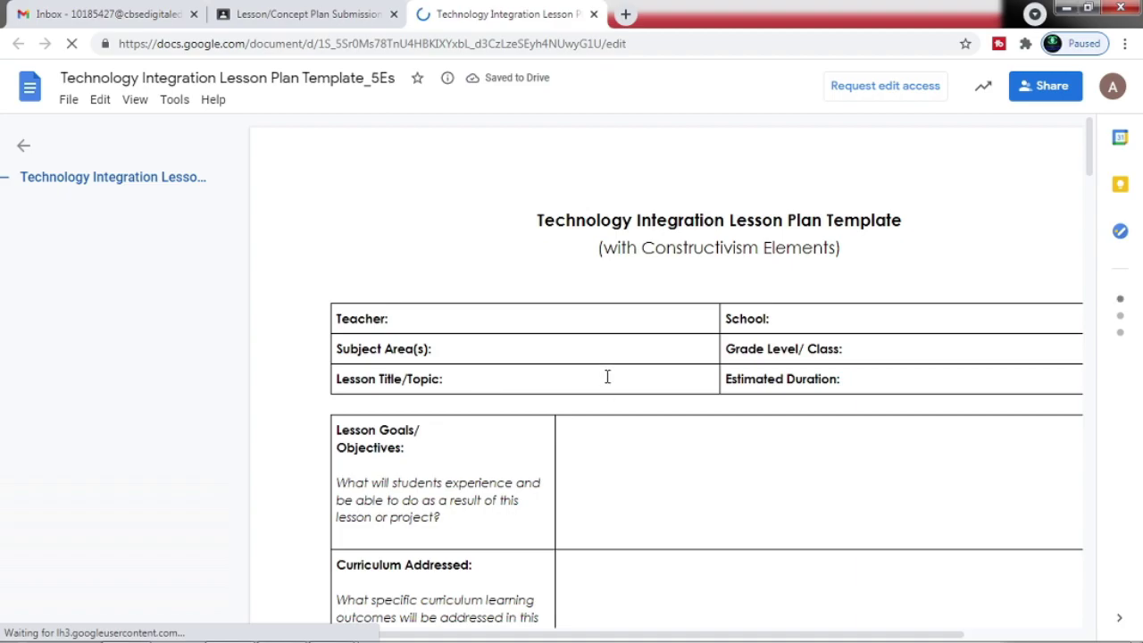
pyautogui.scroll(-2, 446, 264)
pyautogui.scroll(-7, 515, 449)
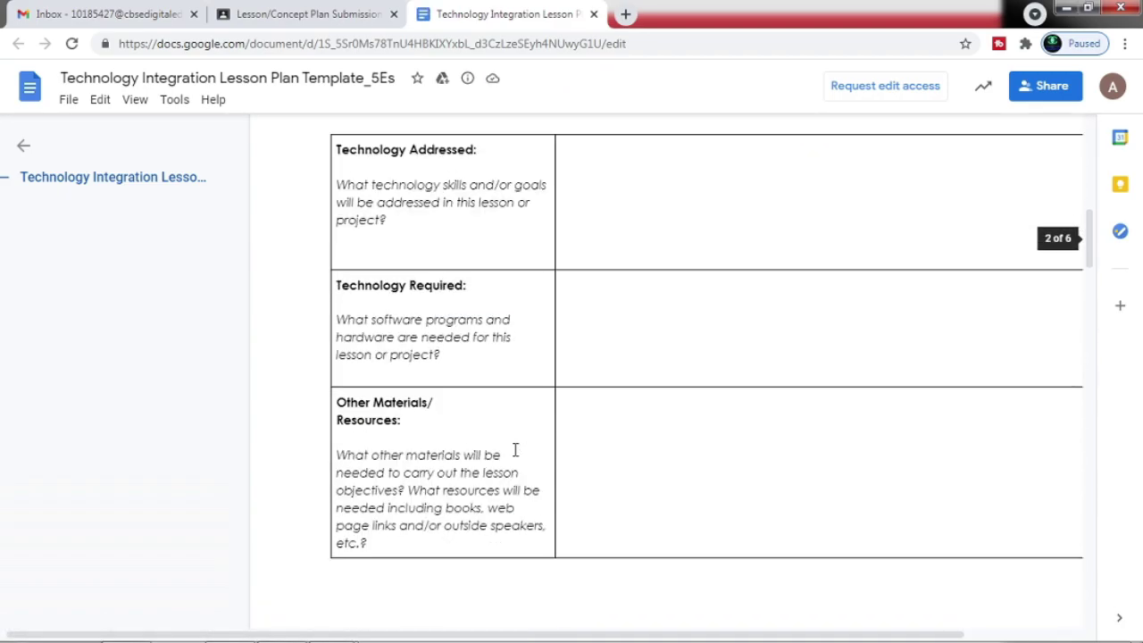
pyautogui.scroll(-15, 515, 449)
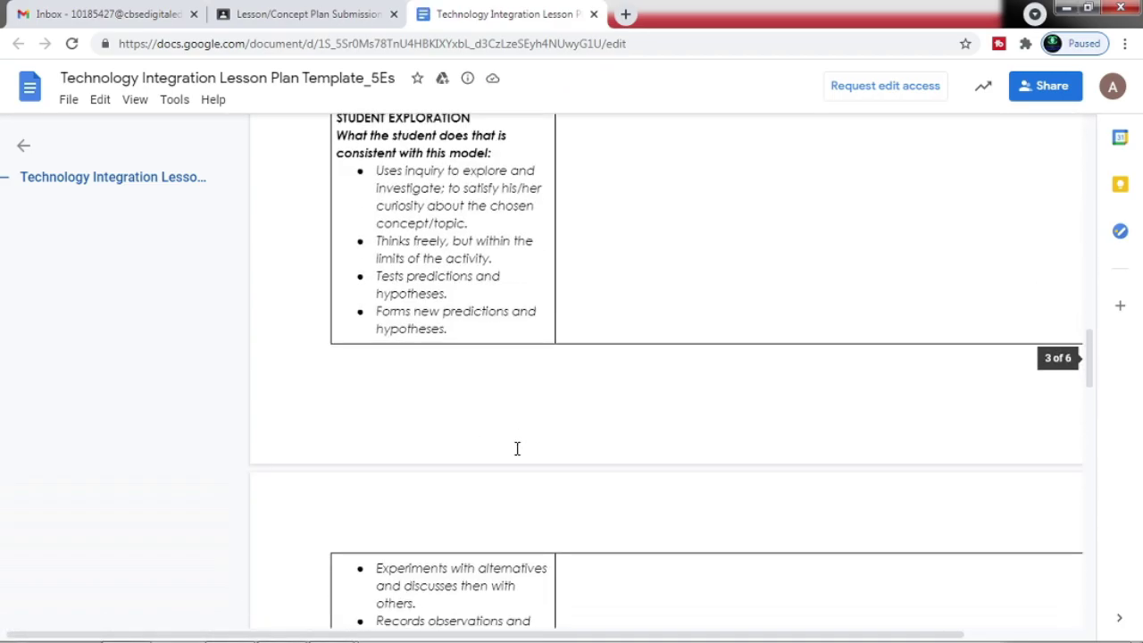
pyautogui.scroll(-12, 517, 449)
pyautogui.scroll(4, 518, 440)
pyautogui.scroll(18, 518, 440)
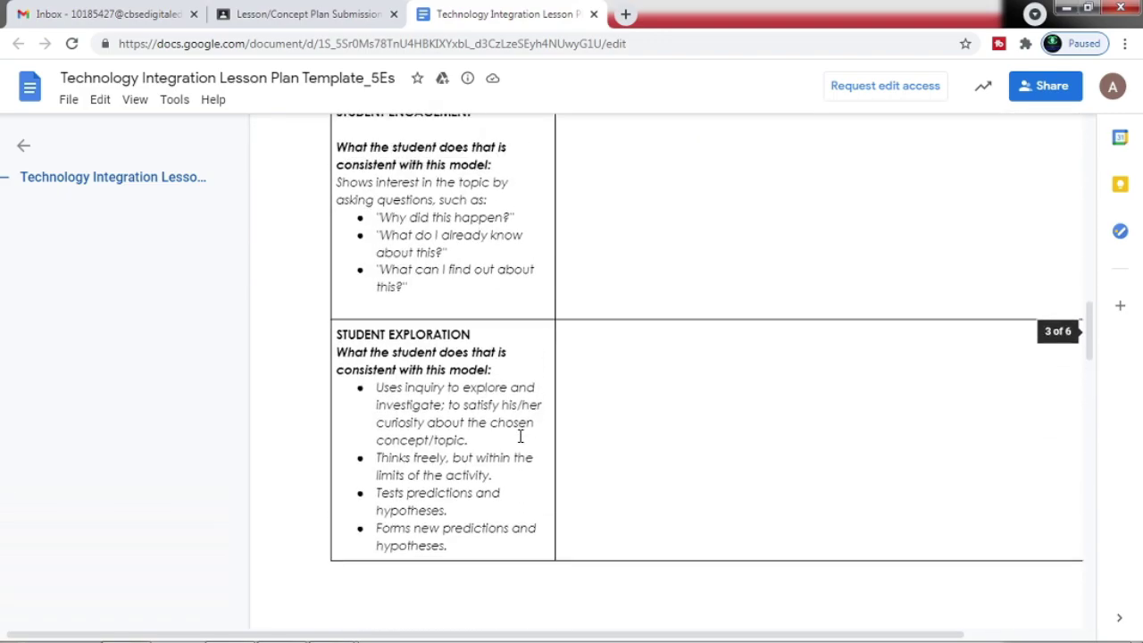
# - Download the lesson plan template as a Microsoft Word (.docx) file and close the document
pyautogui.click(69, 101)
pyautogui.moveTo(119, 302)
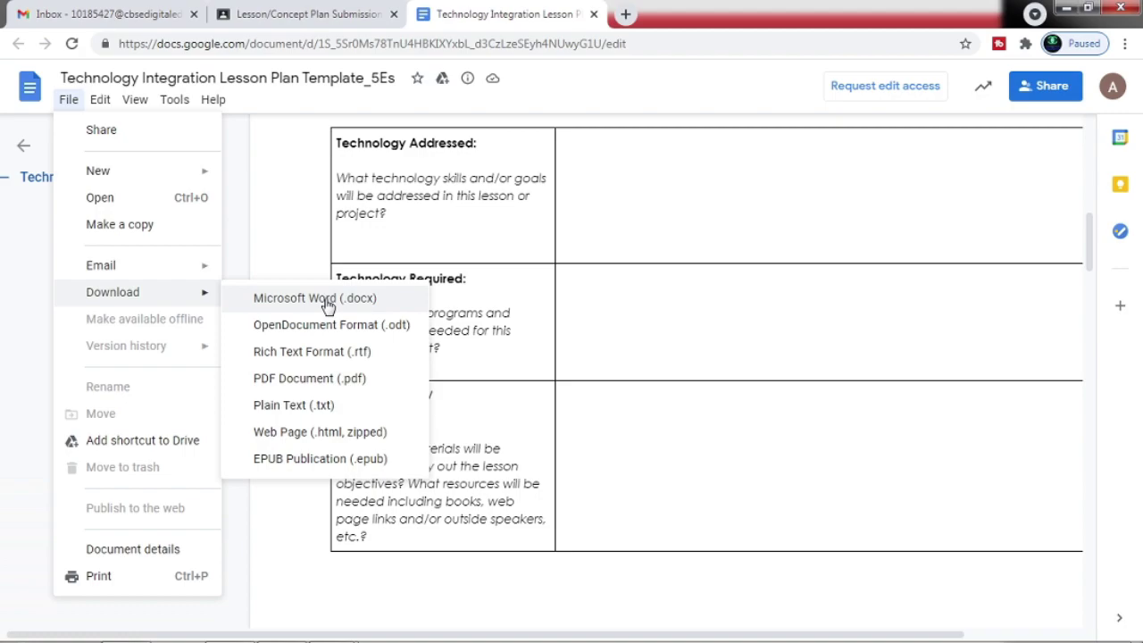
pyautogui.click(384, 299)
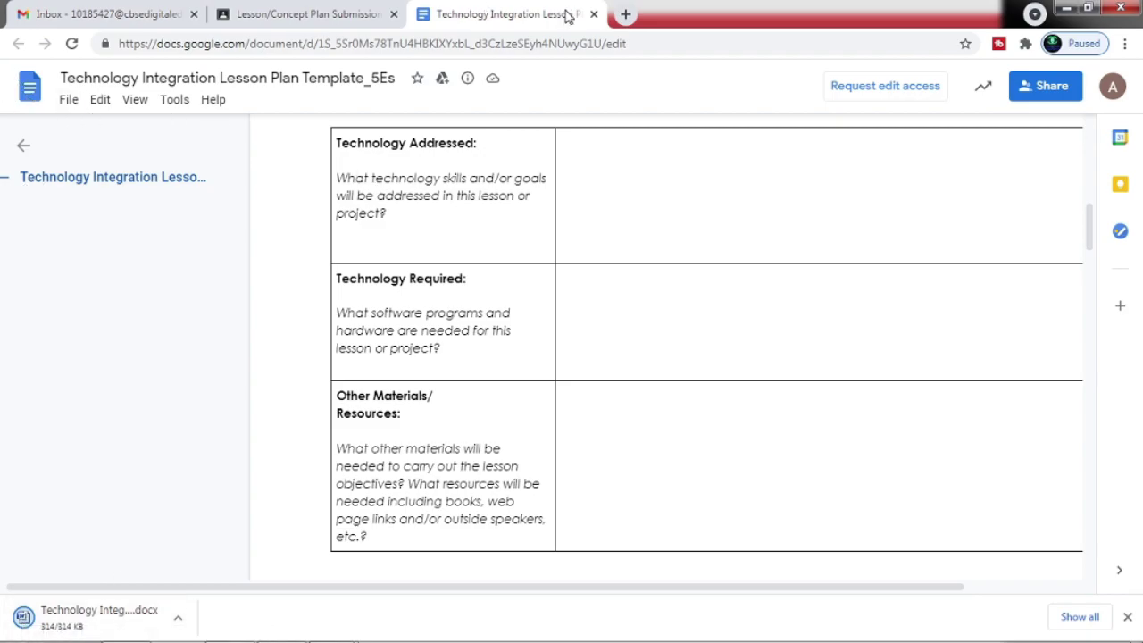
pyautogui.click(317, 18)
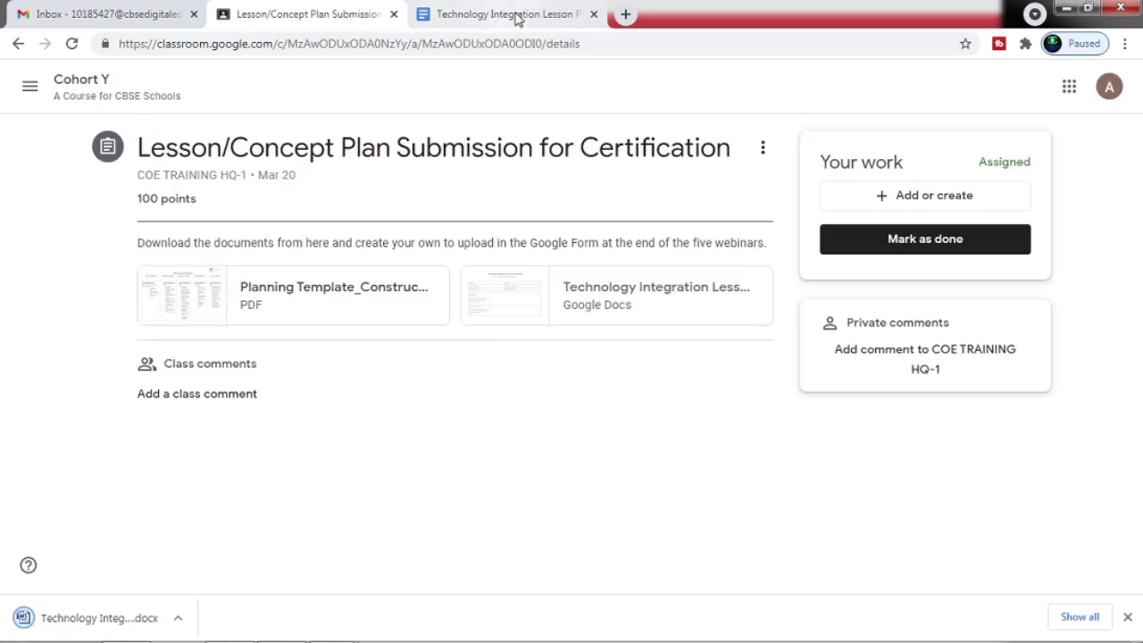
pyautogui.click(551, 18)
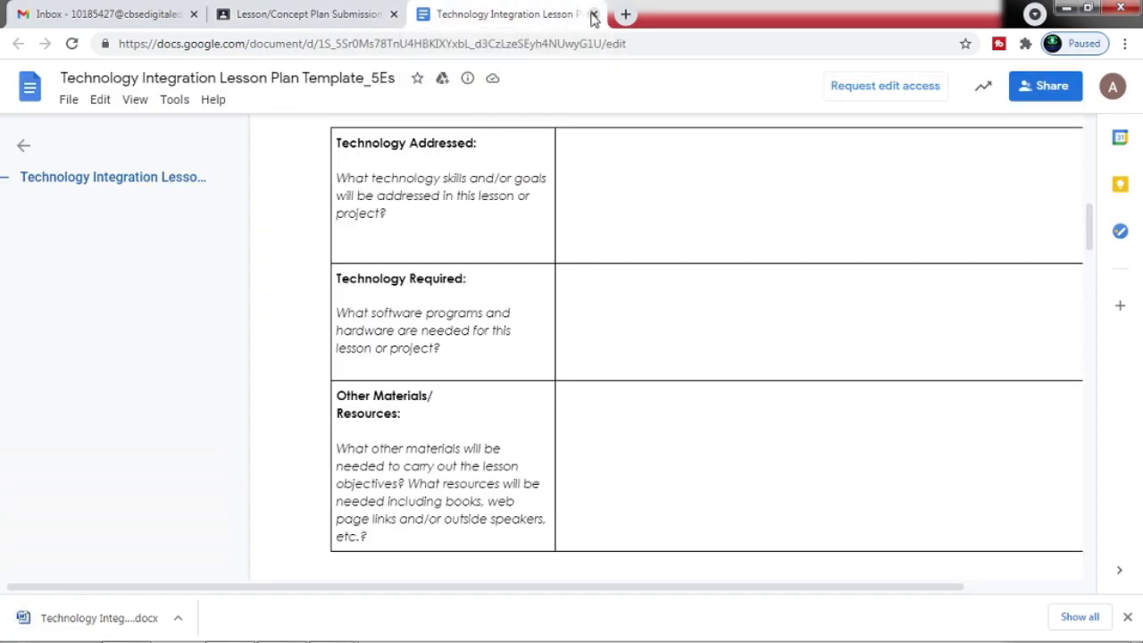
pyautogui.click(593, 14)
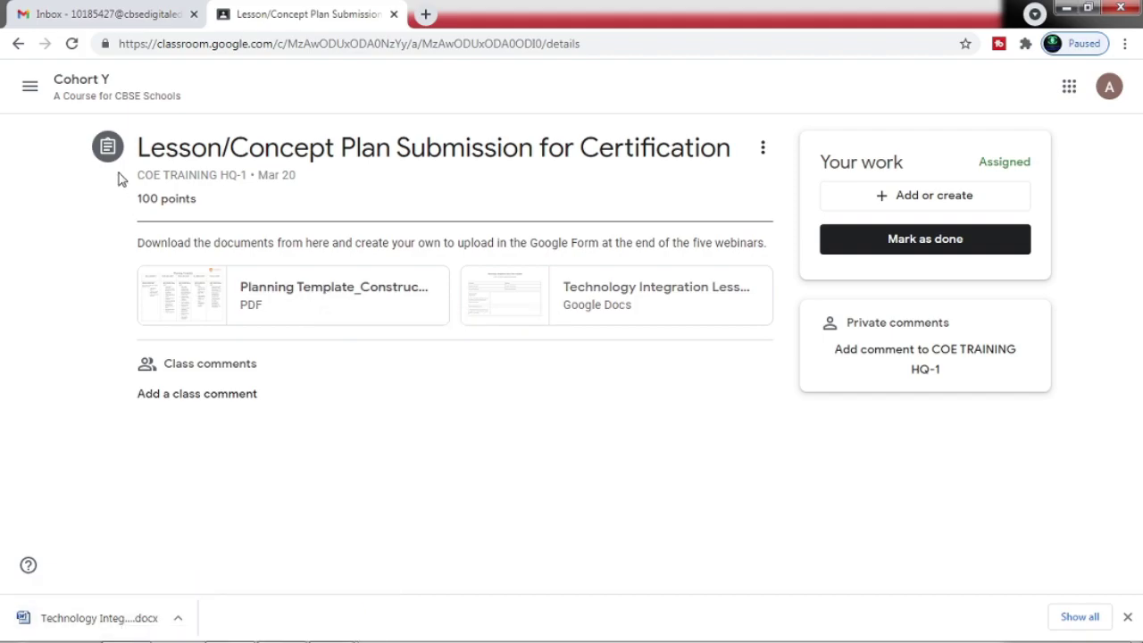
# - Return to your Cohort Y work list and view the details of Self-Assessment for Certification
pyautogui.click(17, 44)
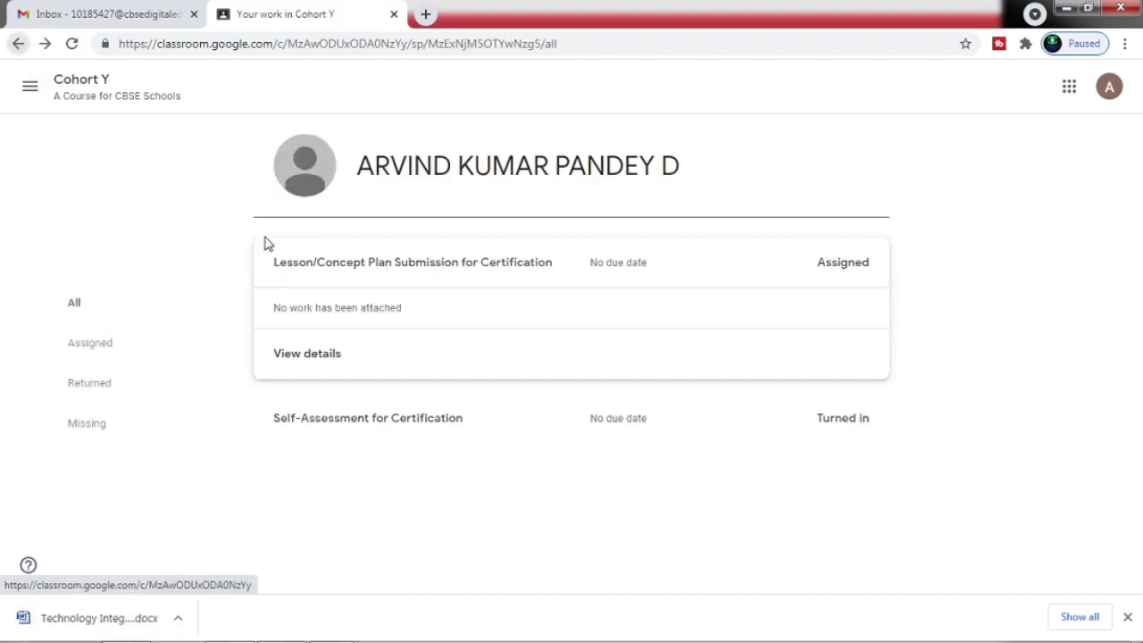
pyautogui.click(18, 44)
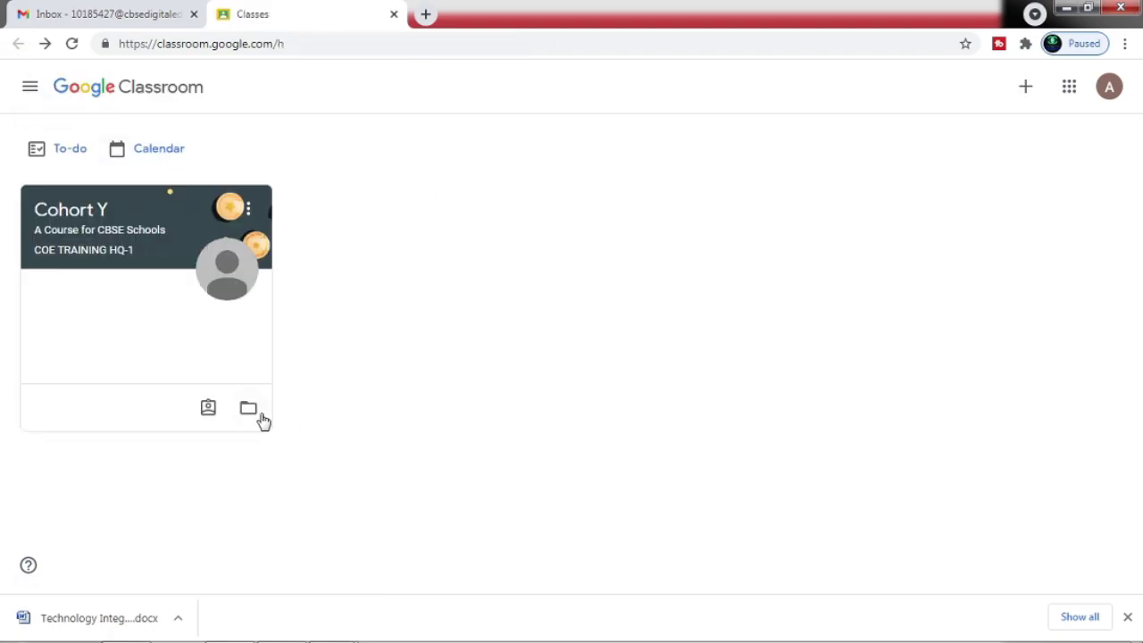
pyautogui.click(208, 409)
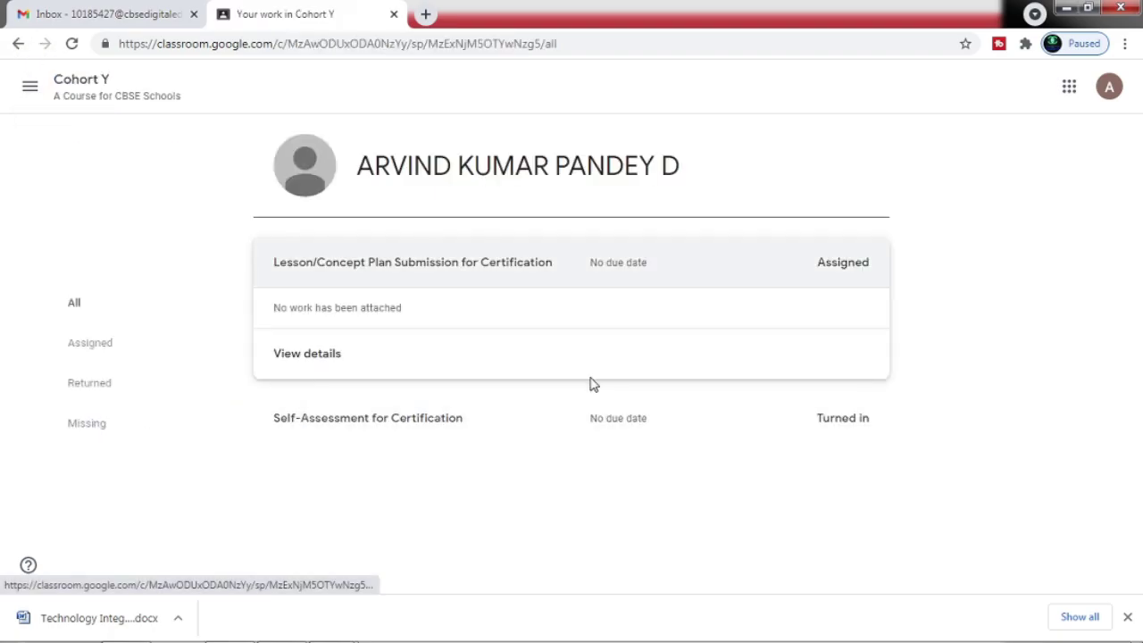
pyautogui.click(413, 427)
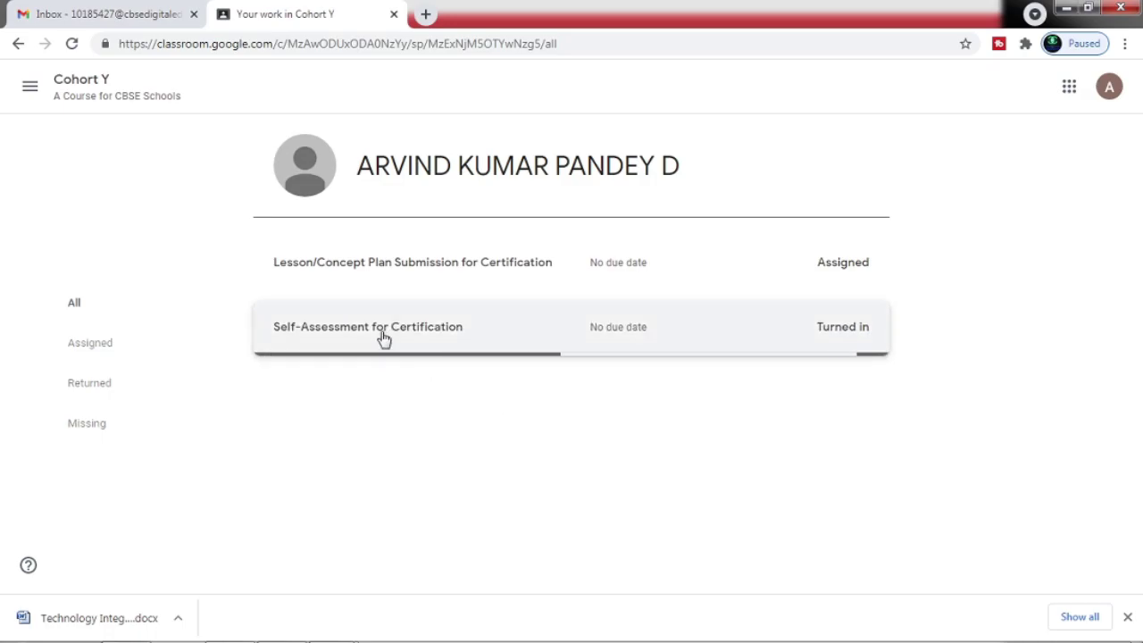
pyautogui.click(306, 424)
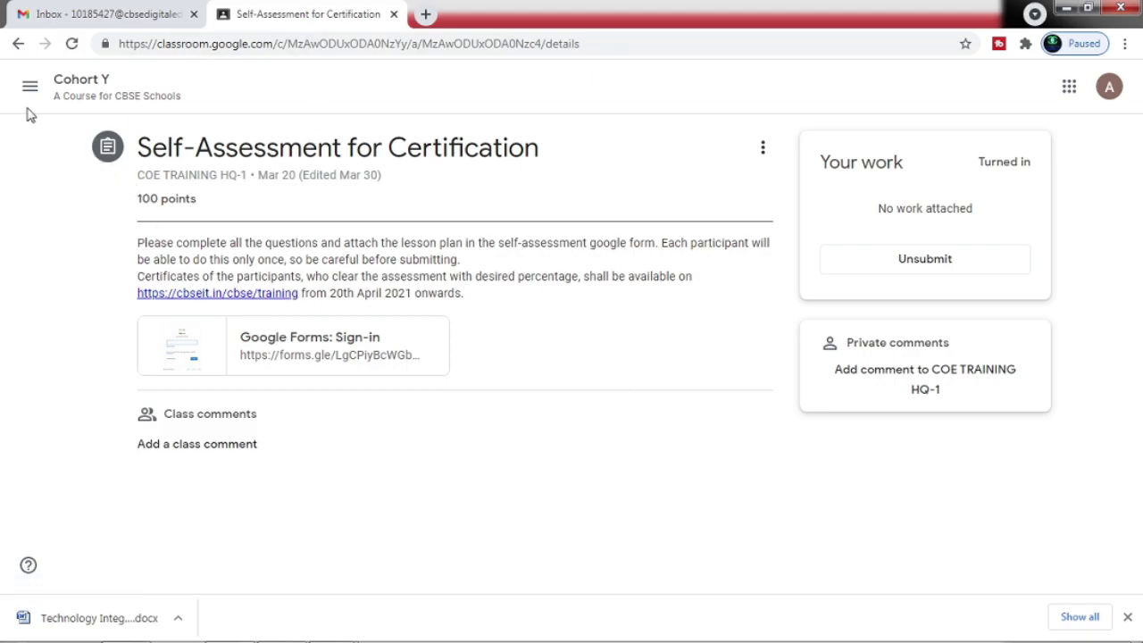
# - Leave the assignment details, close Google Classroom and sign out of the cbsedigitaledu.in account in Gmail
pyautogui.click(18, 43)
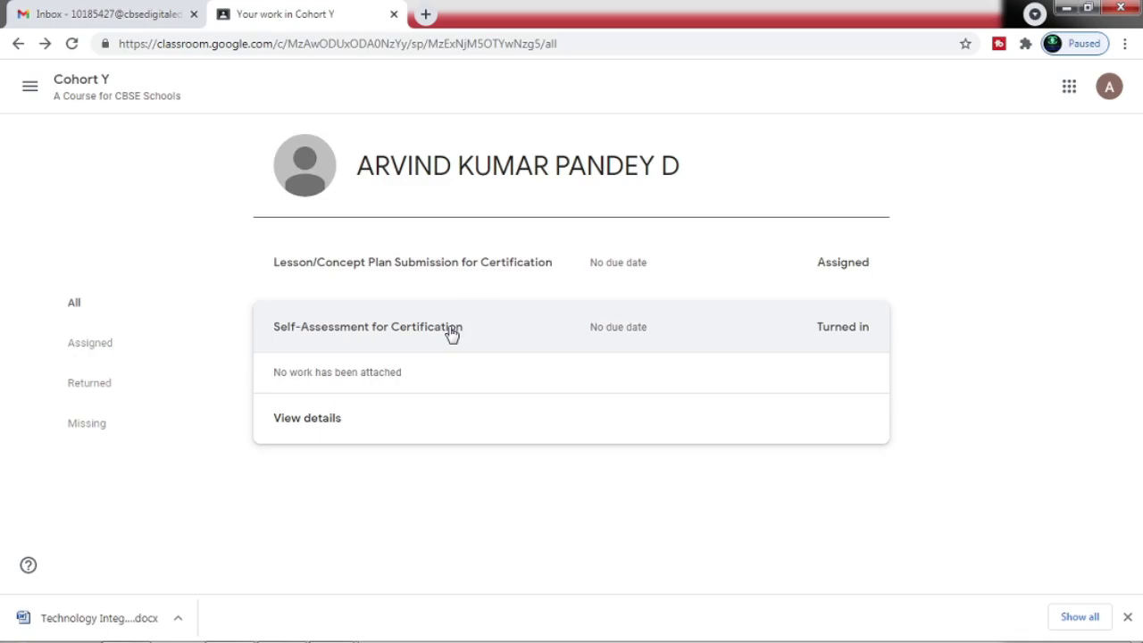
pyautogui.click(394, 15)
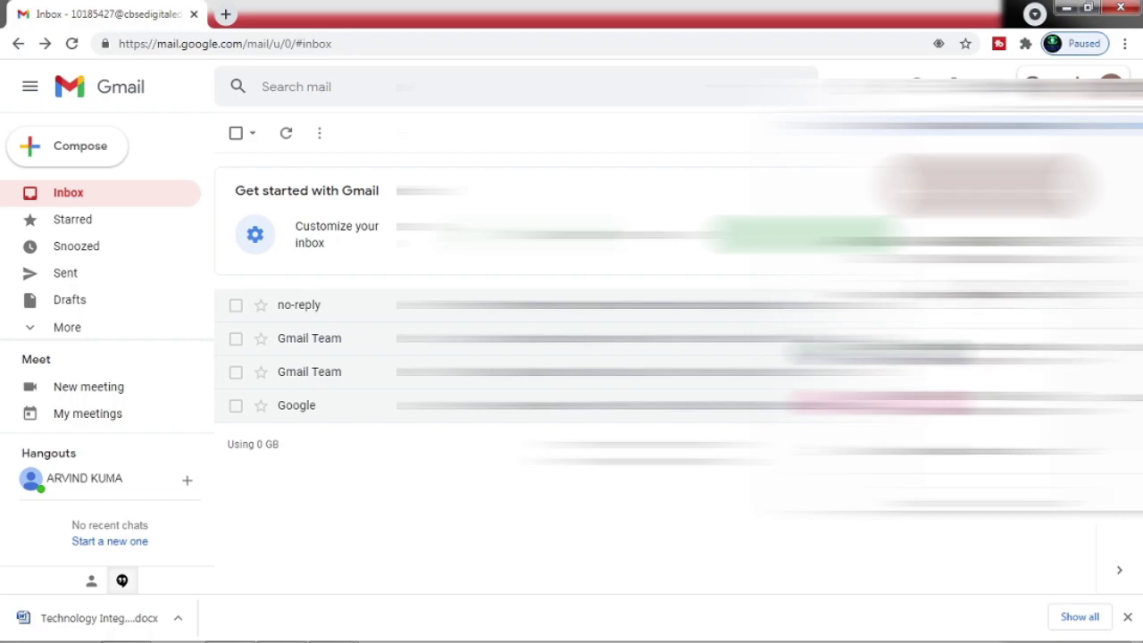
pyautogui.click(989, 502)
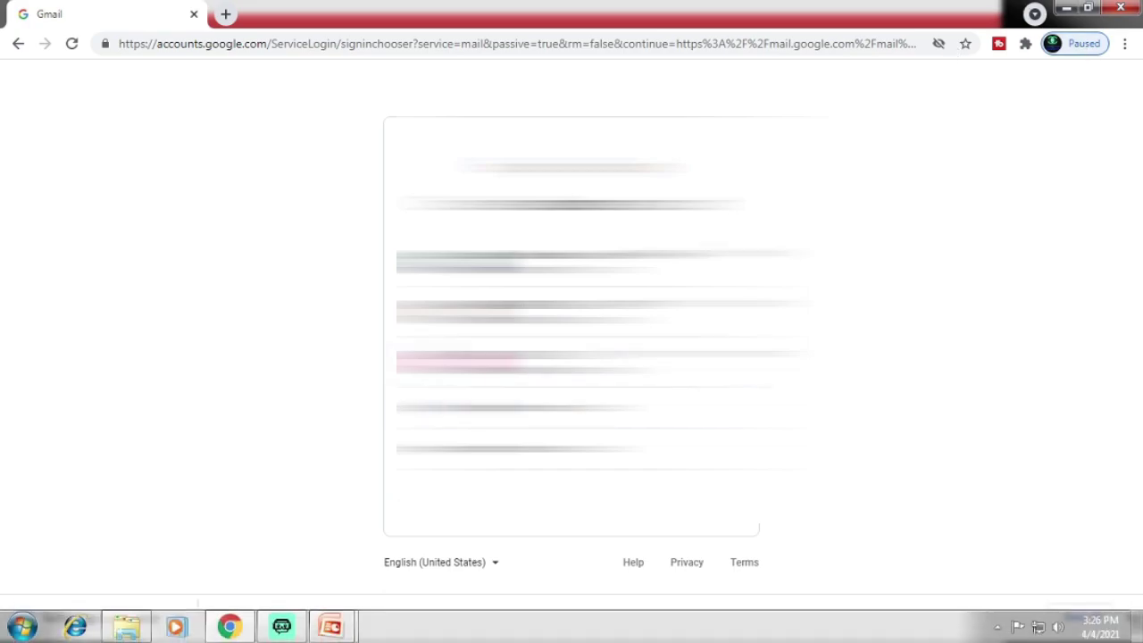
# - Switch to the PowerPoint slide show and advance from the notification slide to the Thank You slide
pyautogui.moveTo(330, 630)
pyautogui.click(420, 536)
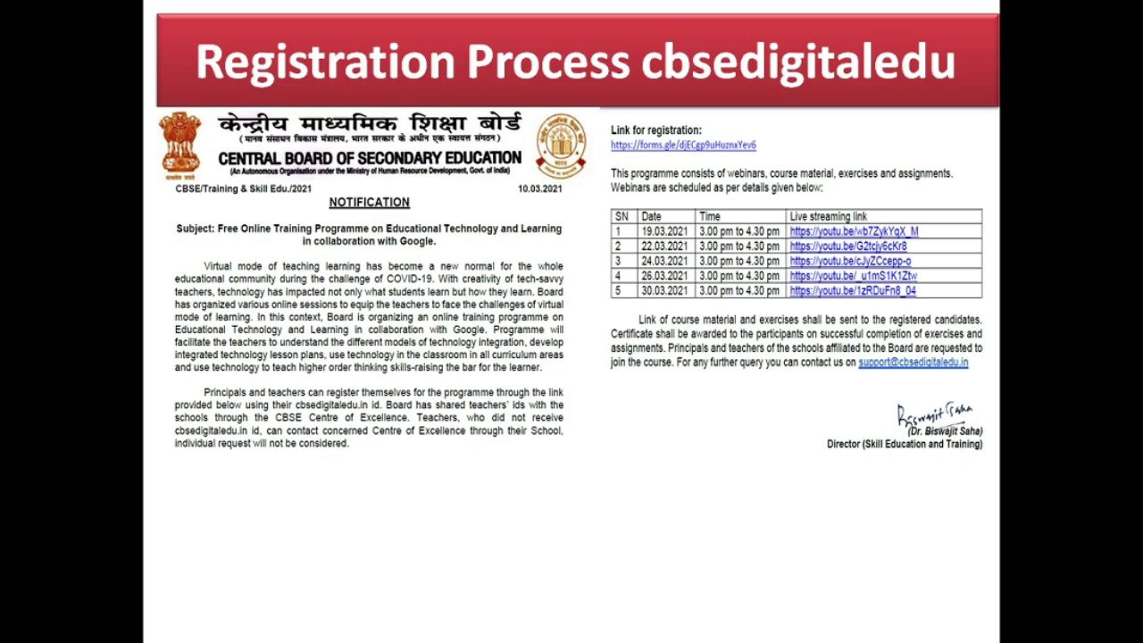
pyautogui.press('Right')
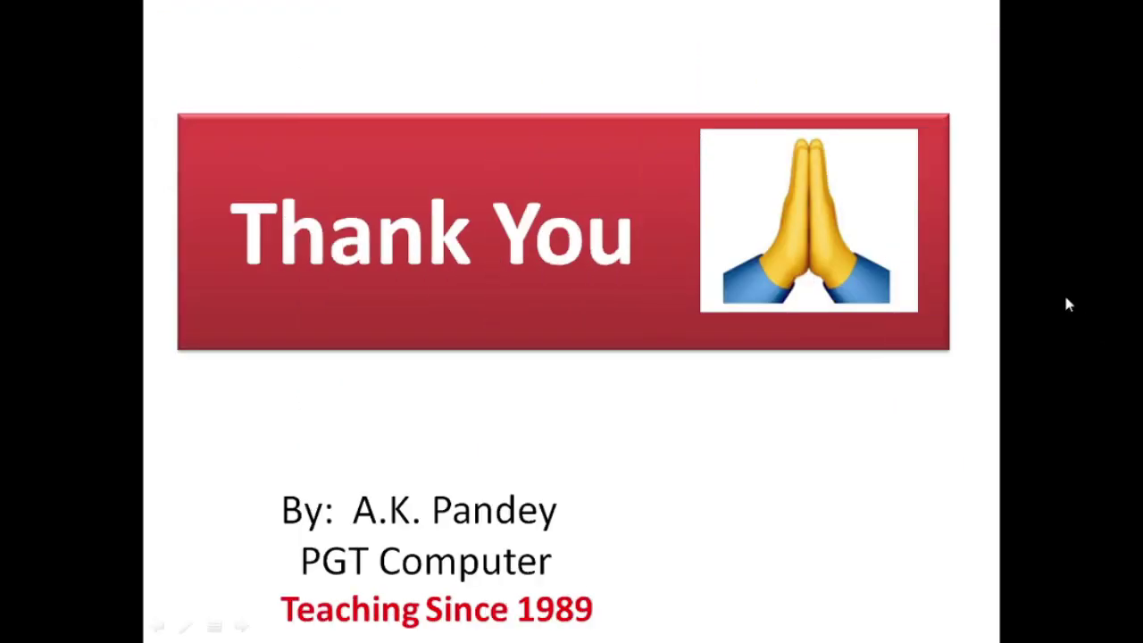